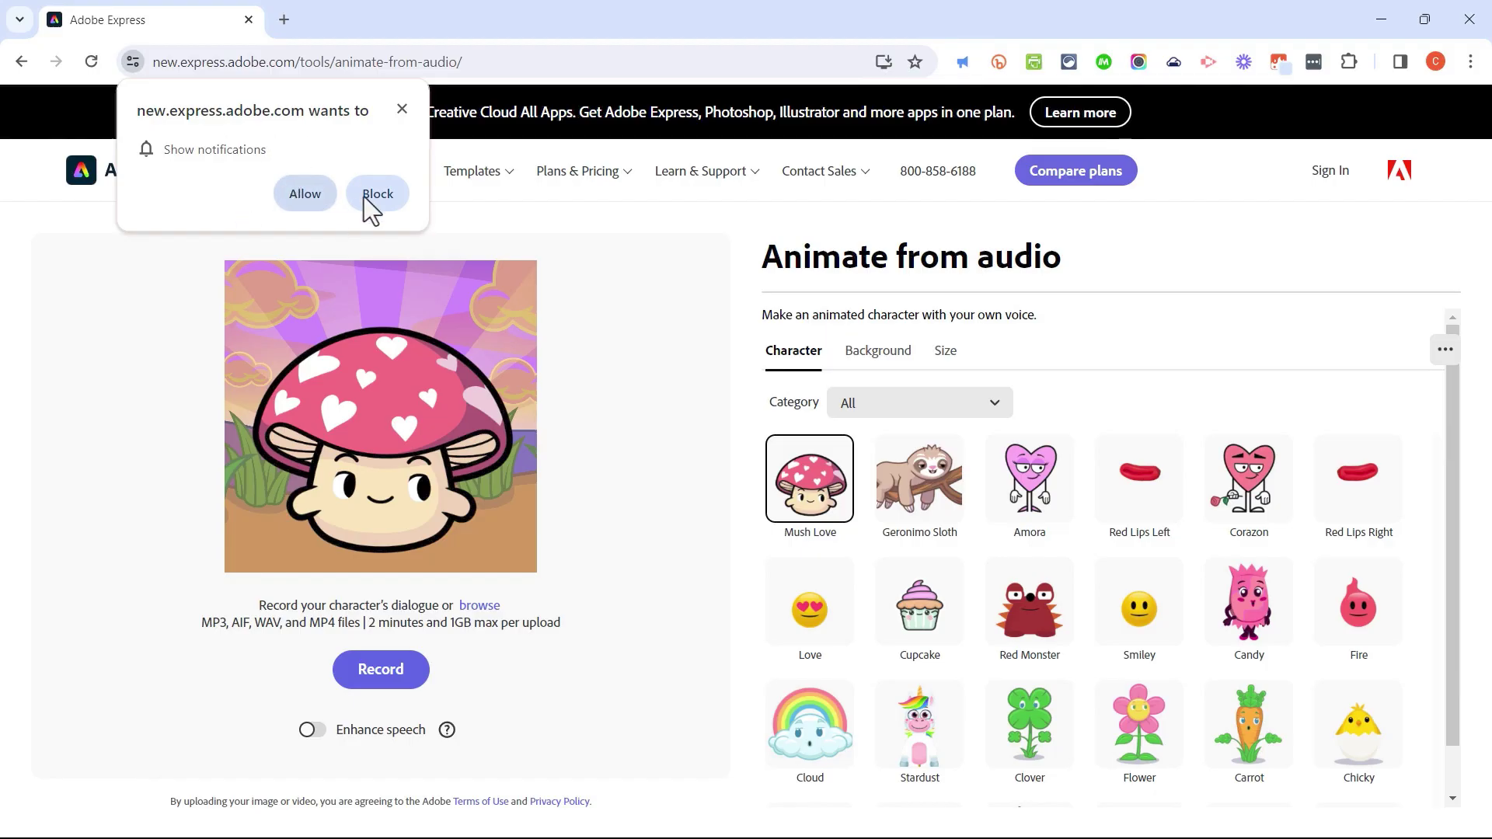
Step: Dismiss the site's notification request and try Ricky as the animated character
{"action": "left_click", "coordinate": [405, 110]}
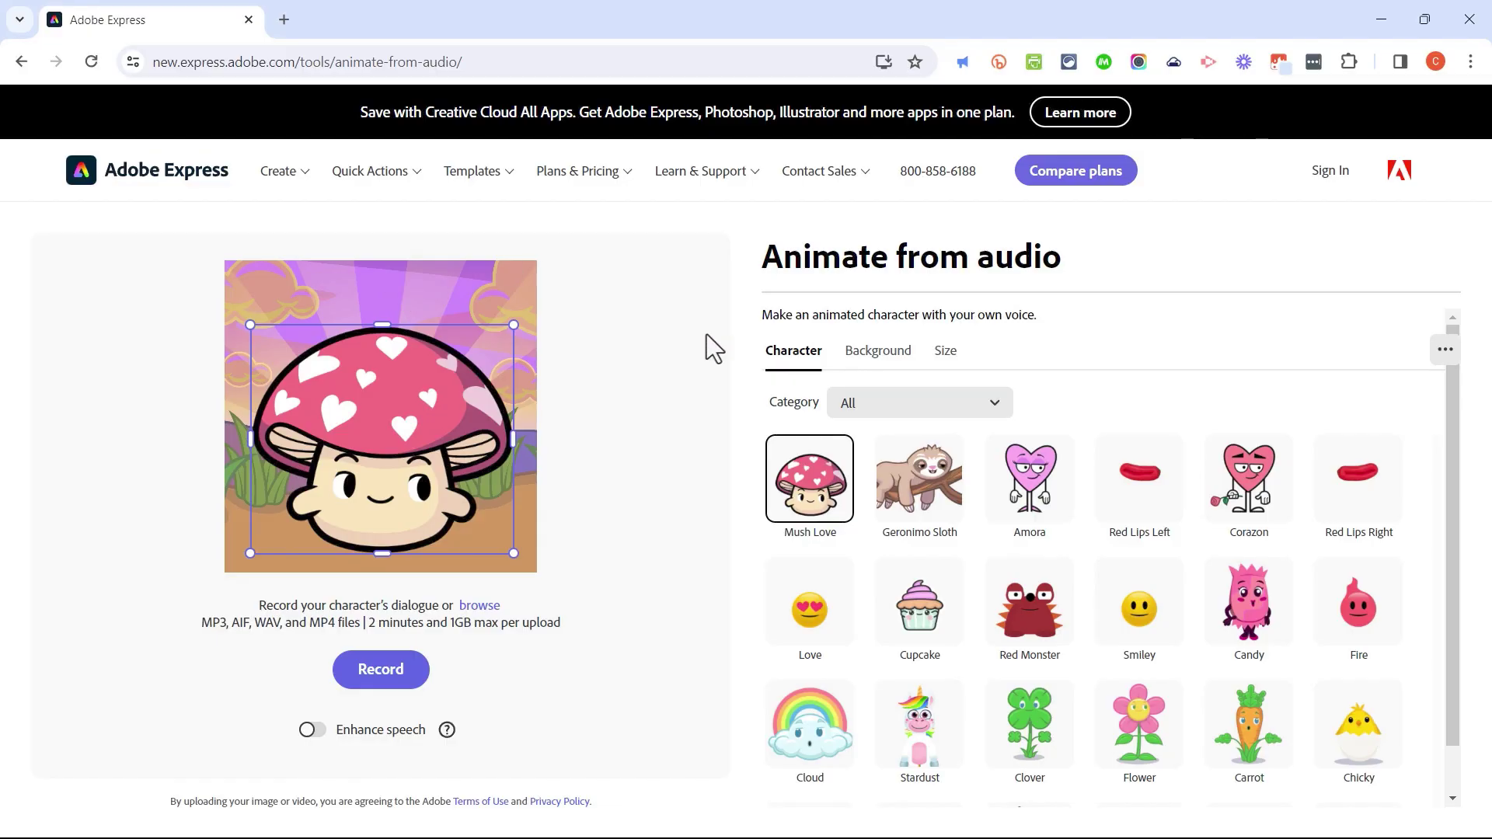
{"action": "scroll", "coordinate": [1223, 544], "scroll_direction": "down", "scroll_amount": 6}
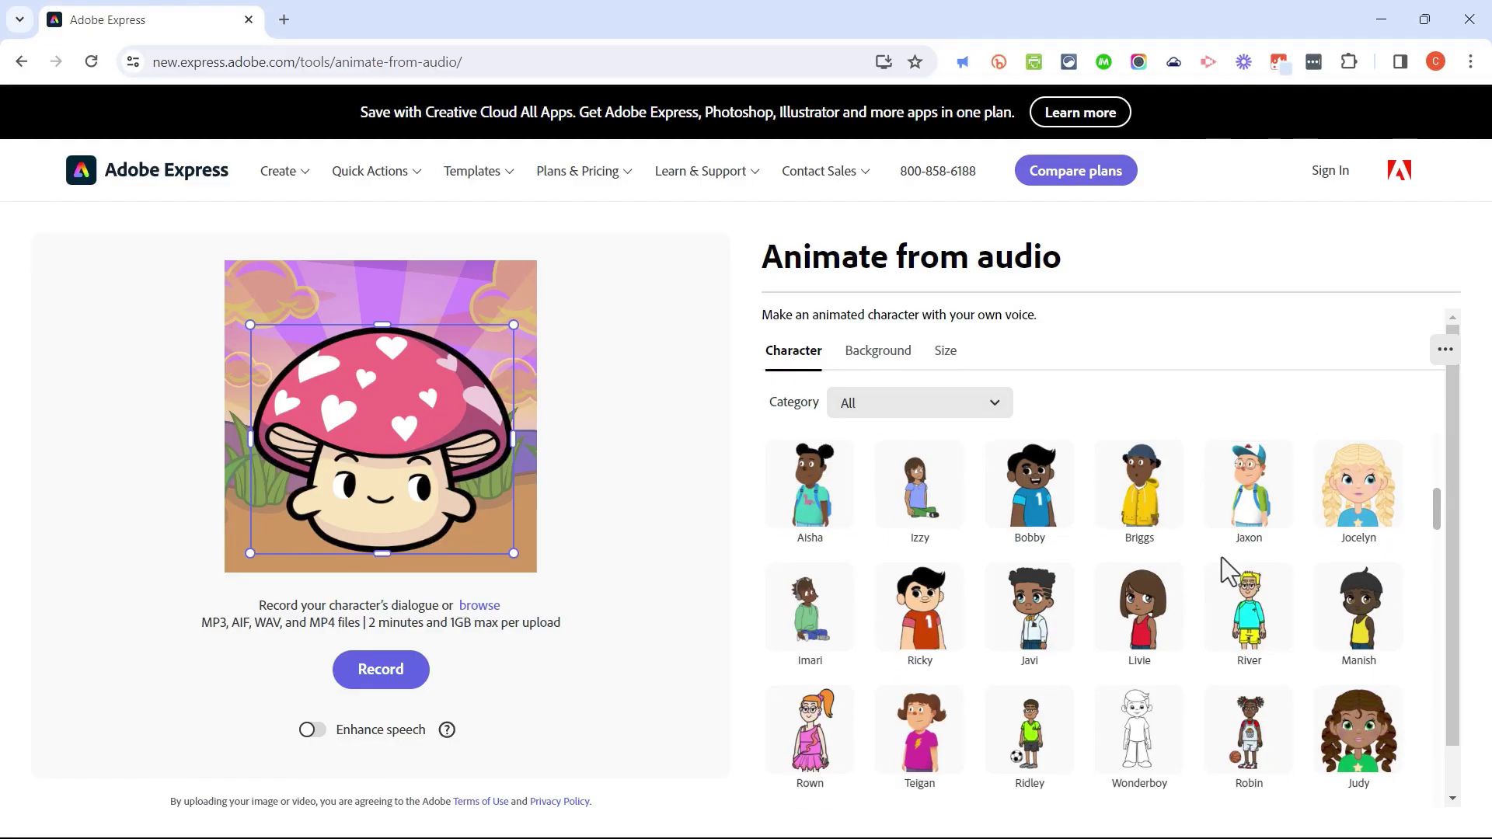
{"action": "scroll", "coordinate": [1213, 563], "scroll_direction": "down", "scroll_amount": 1}
{"action": "left_click", "coordinate": [924, 546]}
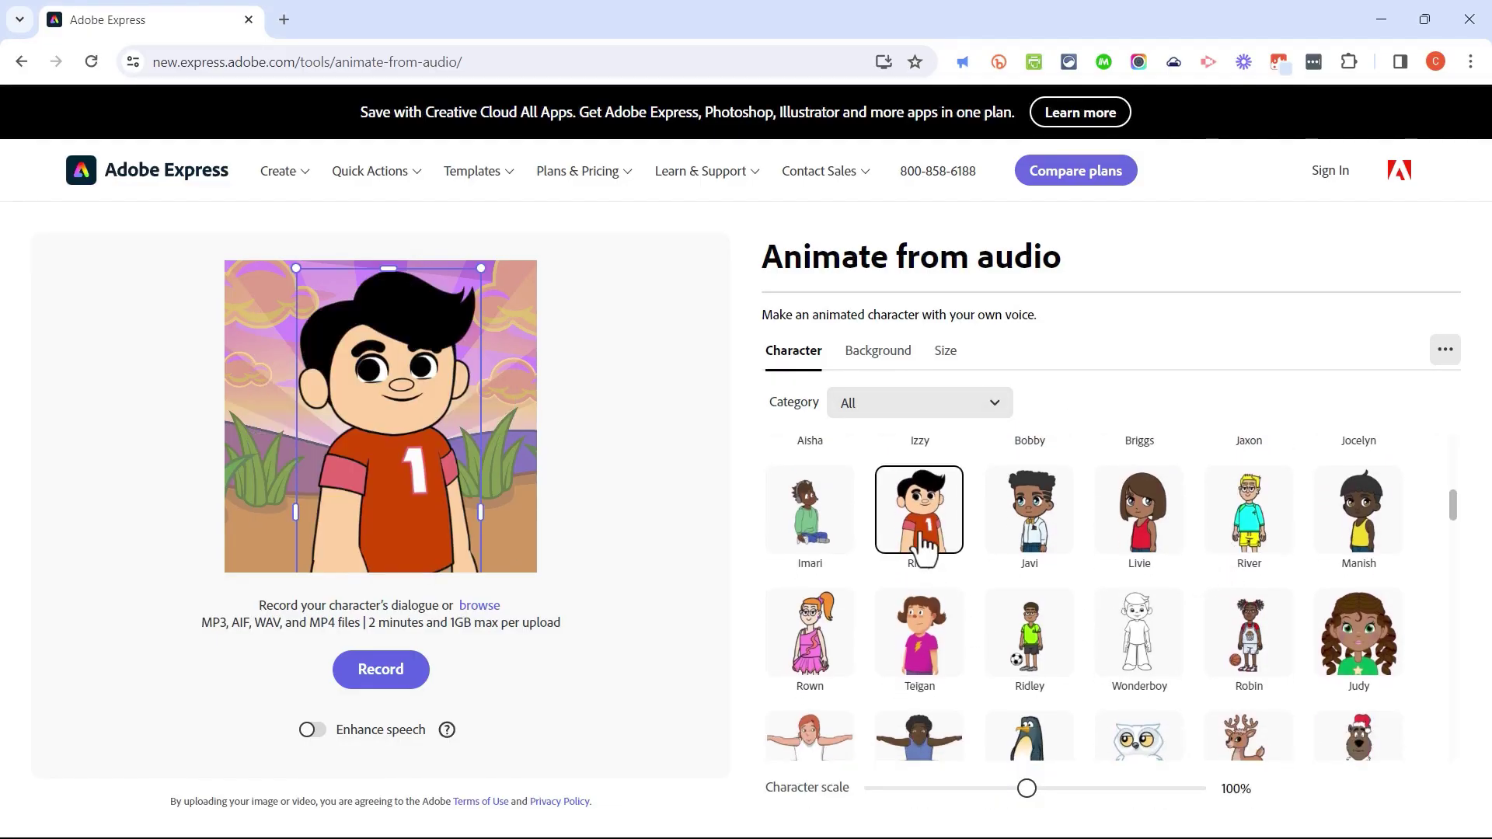
{"action": "left_click_drag", "start_coordinate": [1453, 507], "coordinate": [1434, 358]}
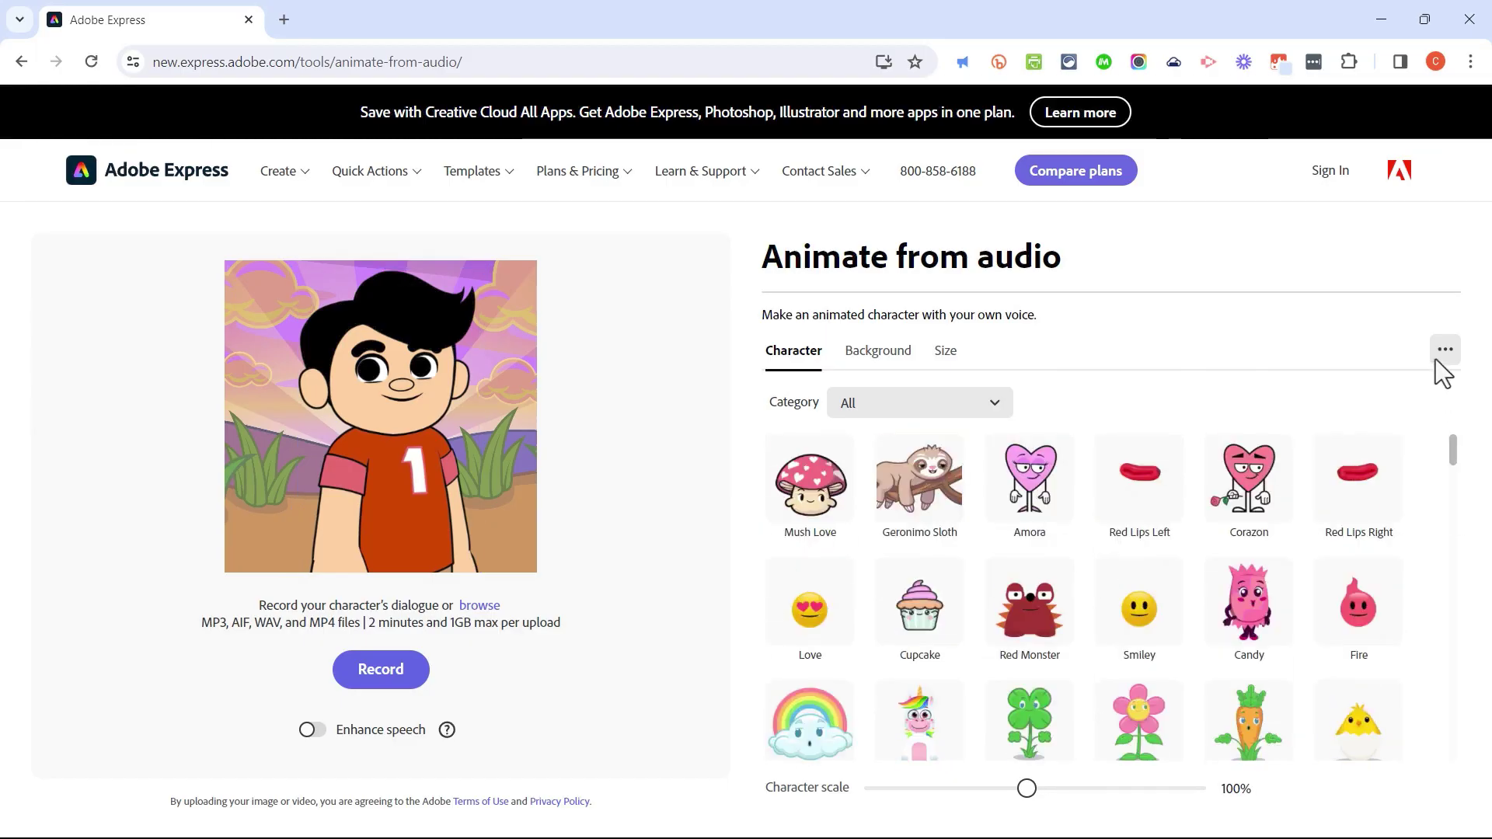
Step: Try Bill from the Professional People character category
{"action": "left_click", "coordinate": [966, 412]}
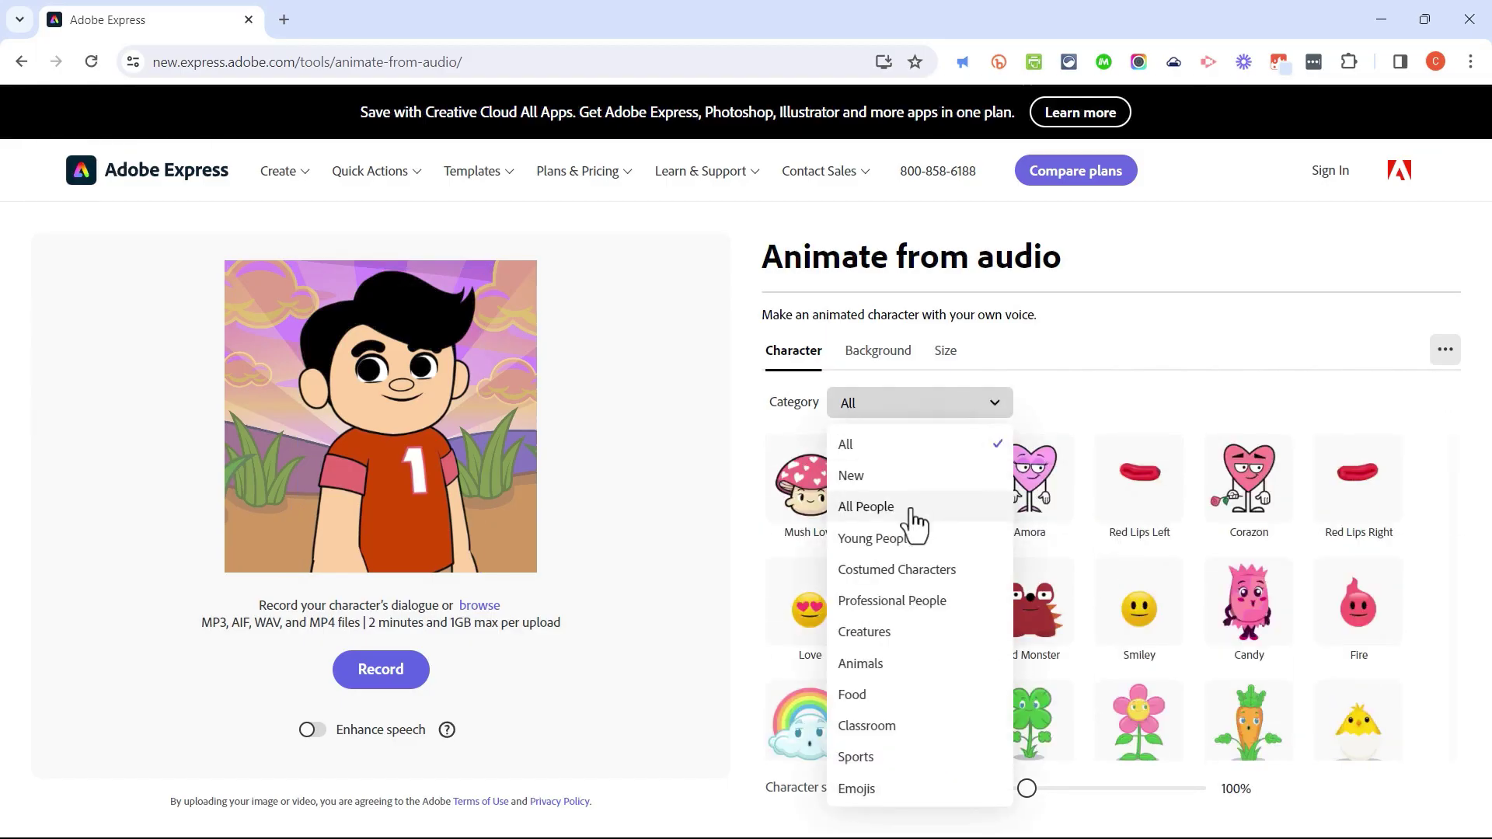
{"action": "left_click", "coordinate": [932, 616]}
{"action": "scroll", "coordinate": [1108, 633], "scroll_direction": "down", "scroll_amount": 2}
{"action": "left_click", "coordinate": [1150, 603]}
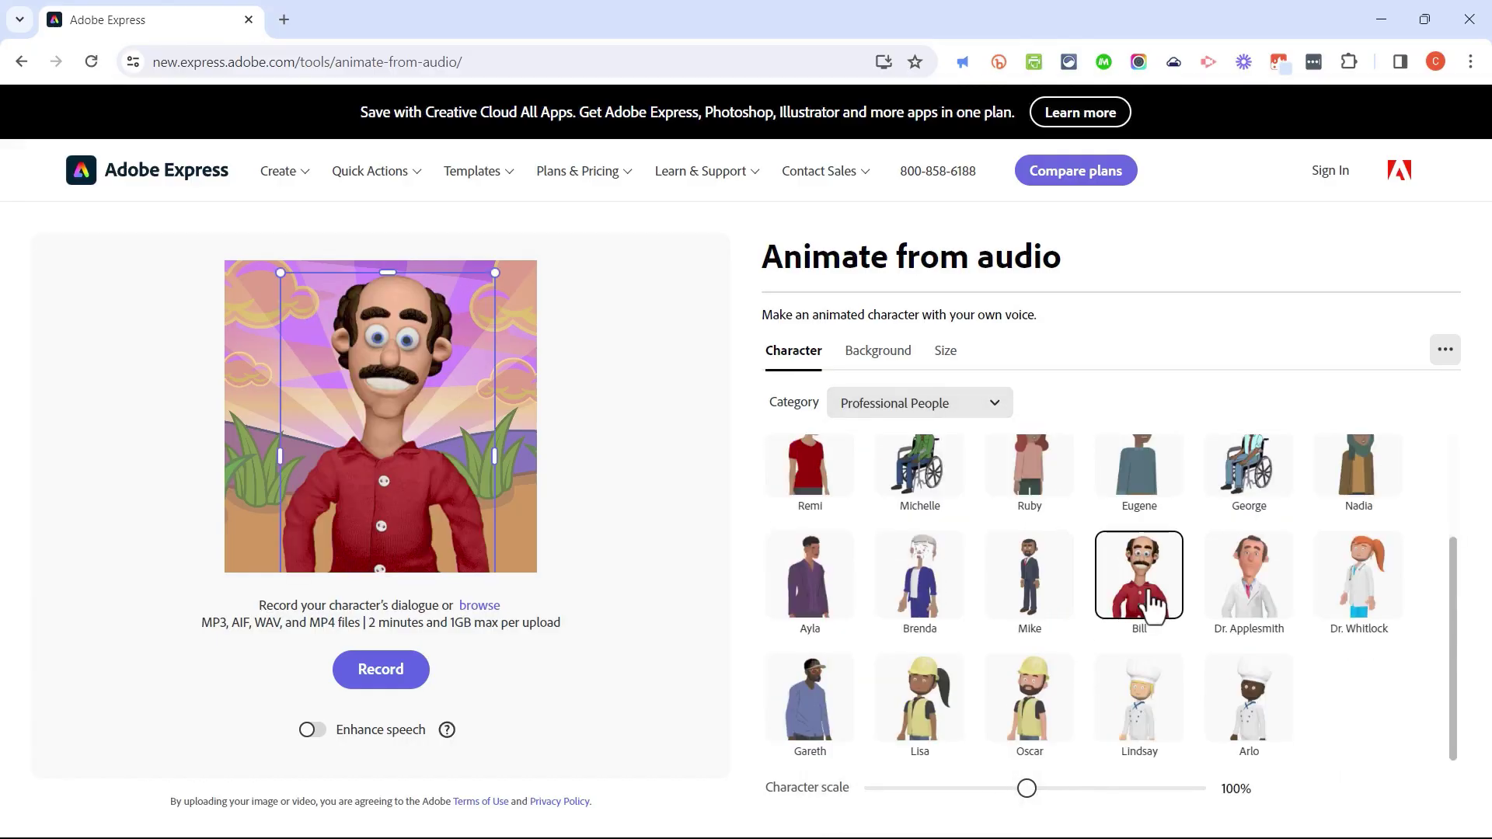
{"action": "scroll", "coordinate": [1099, 683], "scroll_direction": "up", "scroll_amount": 2}
Step: Try the snowman Bluster from Creatures, browse Food, then try the bunny Truffles from Animals
{"action": "left_click", "coordinate": [972, 413]}
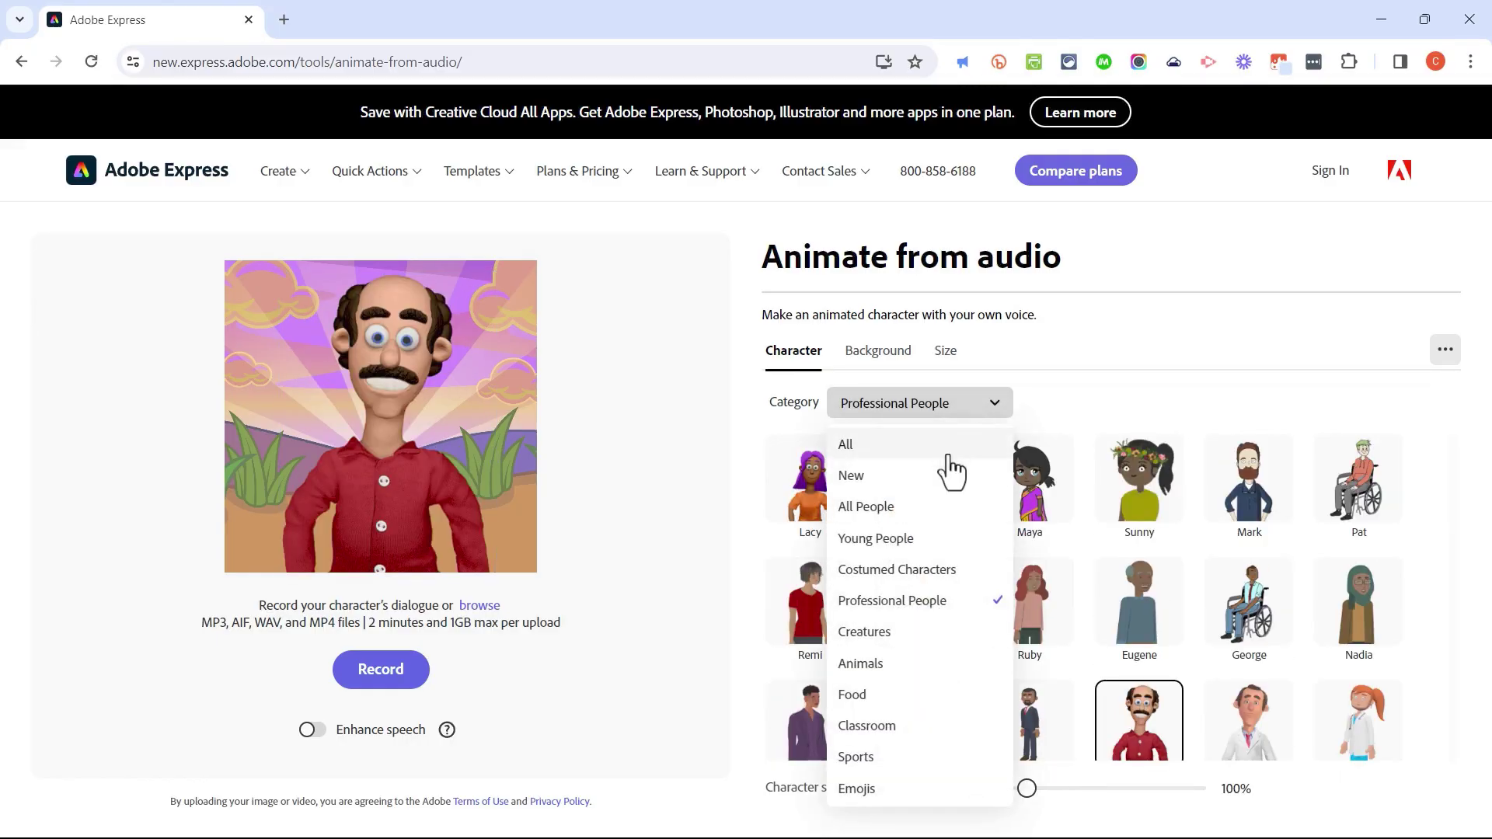
{"action": "left_click", "coordinate": [864, 631]}
{"action": "scroll", "coordinate": [1077, 581], "scroll_direction": "down", "scroll_amount": 5}
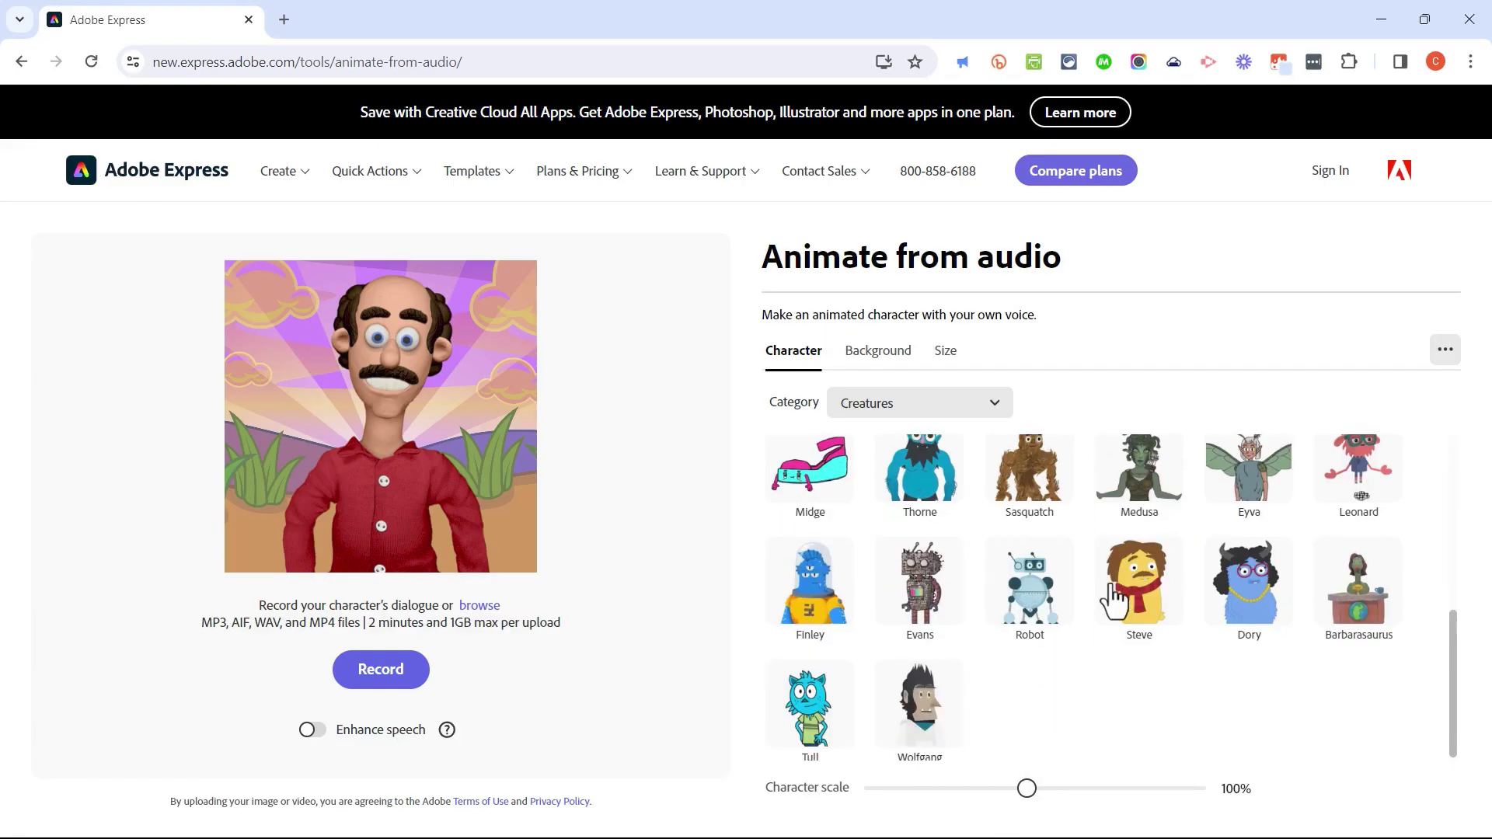
{"action": "scroll", "coordinate": [1141, 598], "scroll_direction": "up", "scroll_amount": 5}
{"action": "left_click", "coordinate": [1243, 598]}
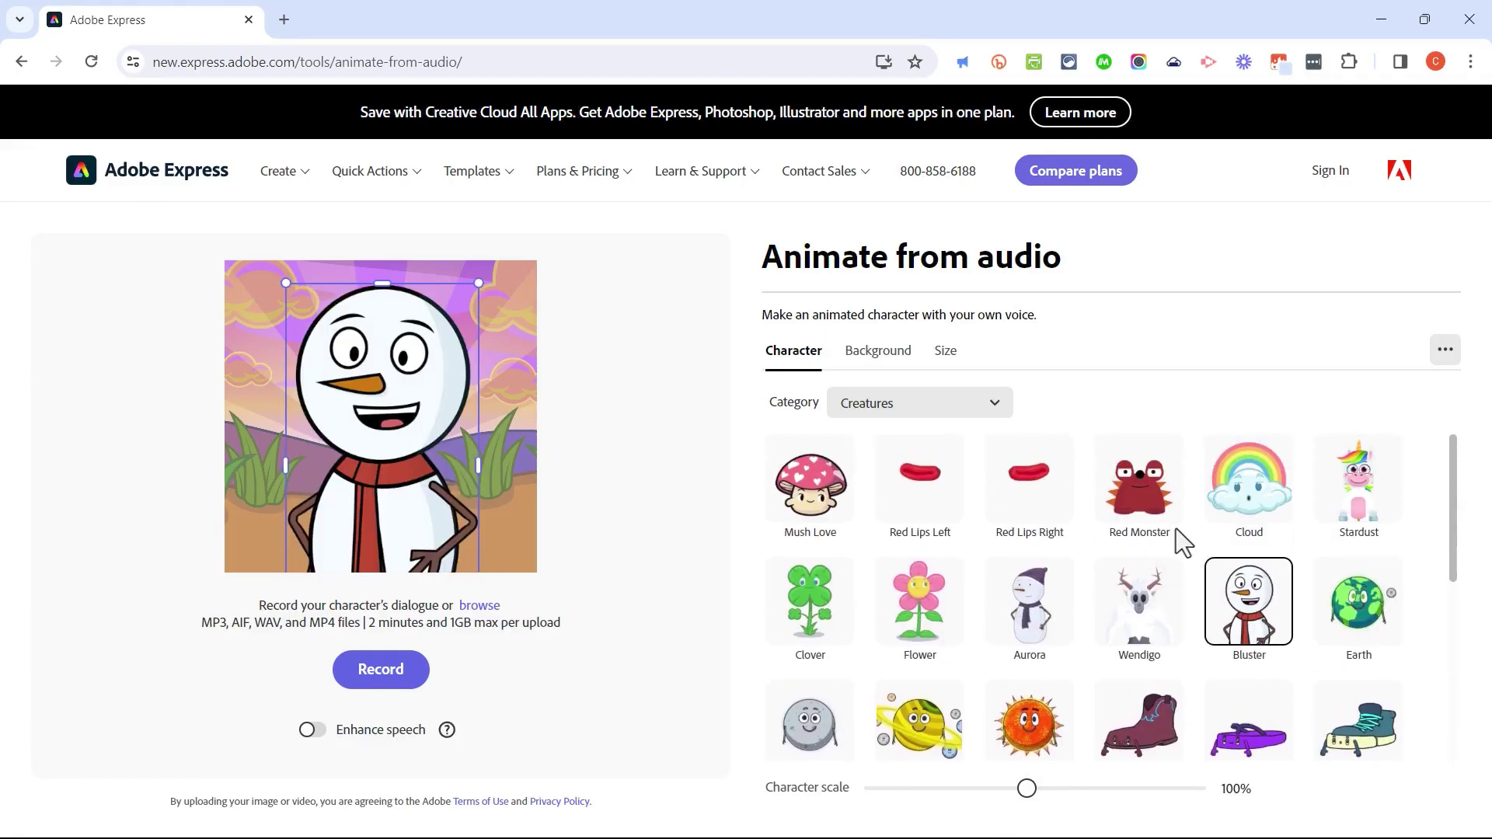
{"action": "left_click", "coordinate": [972, 404]}
{"action": "left_click", "coordinate": [855, 694]}
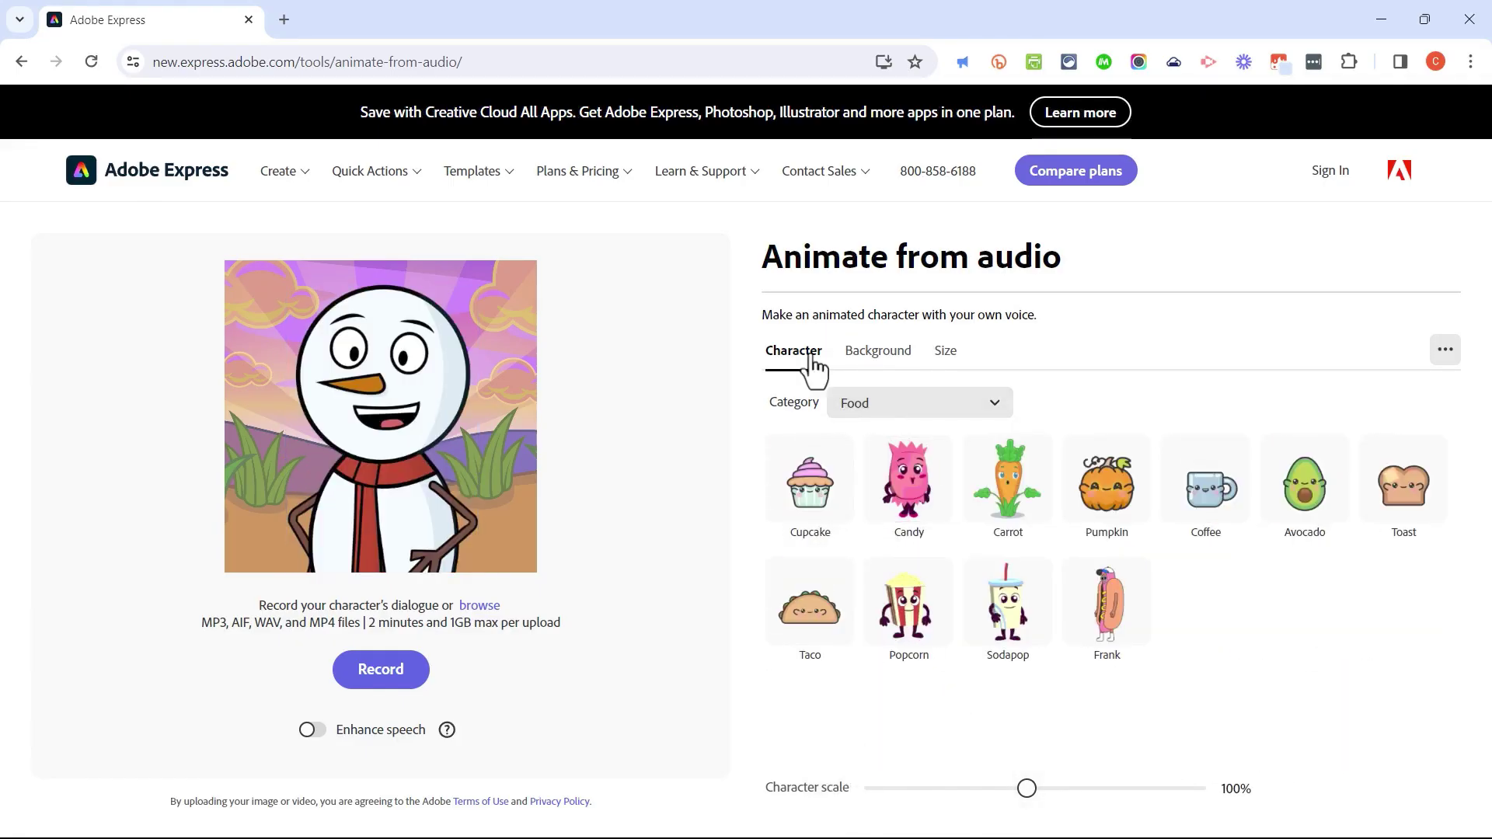
{"action": "left_click", "coordinate": [971, 408]}
{"action": "left_click", "coordinate": [886, 662]}
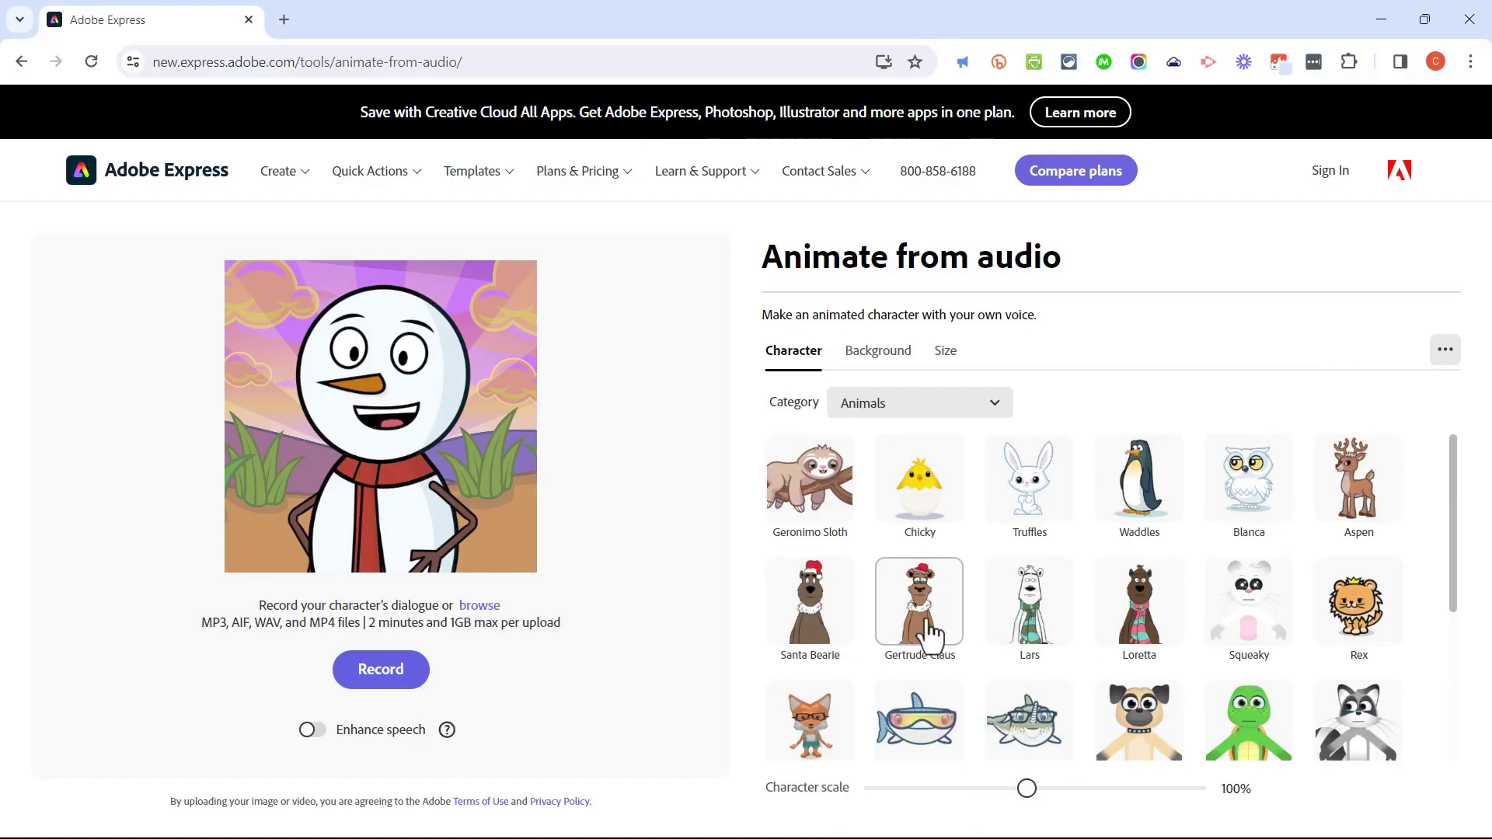
{"action": "left_click", "coordinate": [1024, 466]}
Step: Browse Classroom, Sports and Emojis, then settle on Bill from Professional People
{"action": "left_click", "coordinate": [991, 404]}
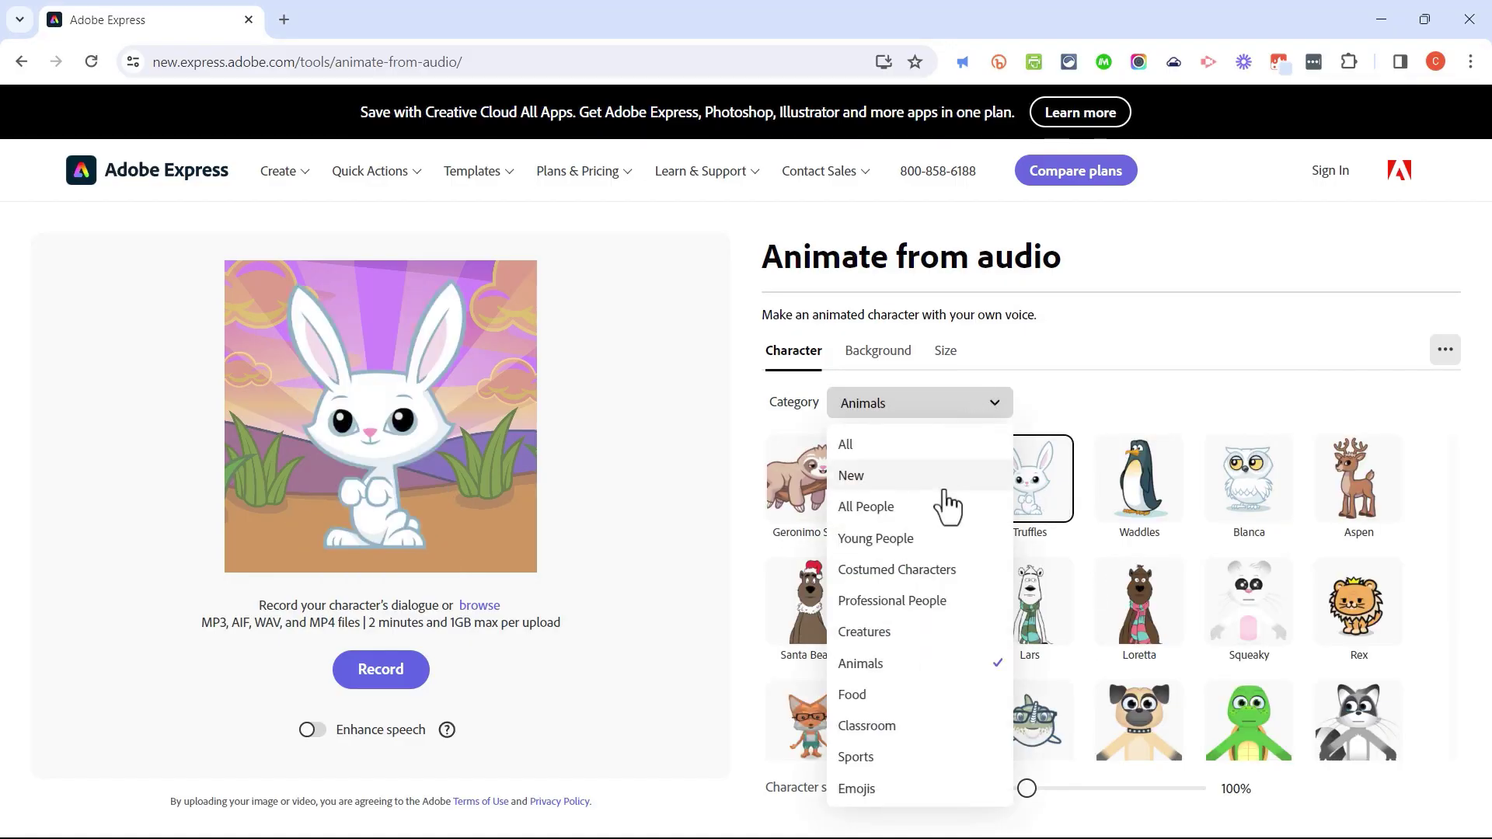
{"action": "left_click", "coordinate": [941, 725]}
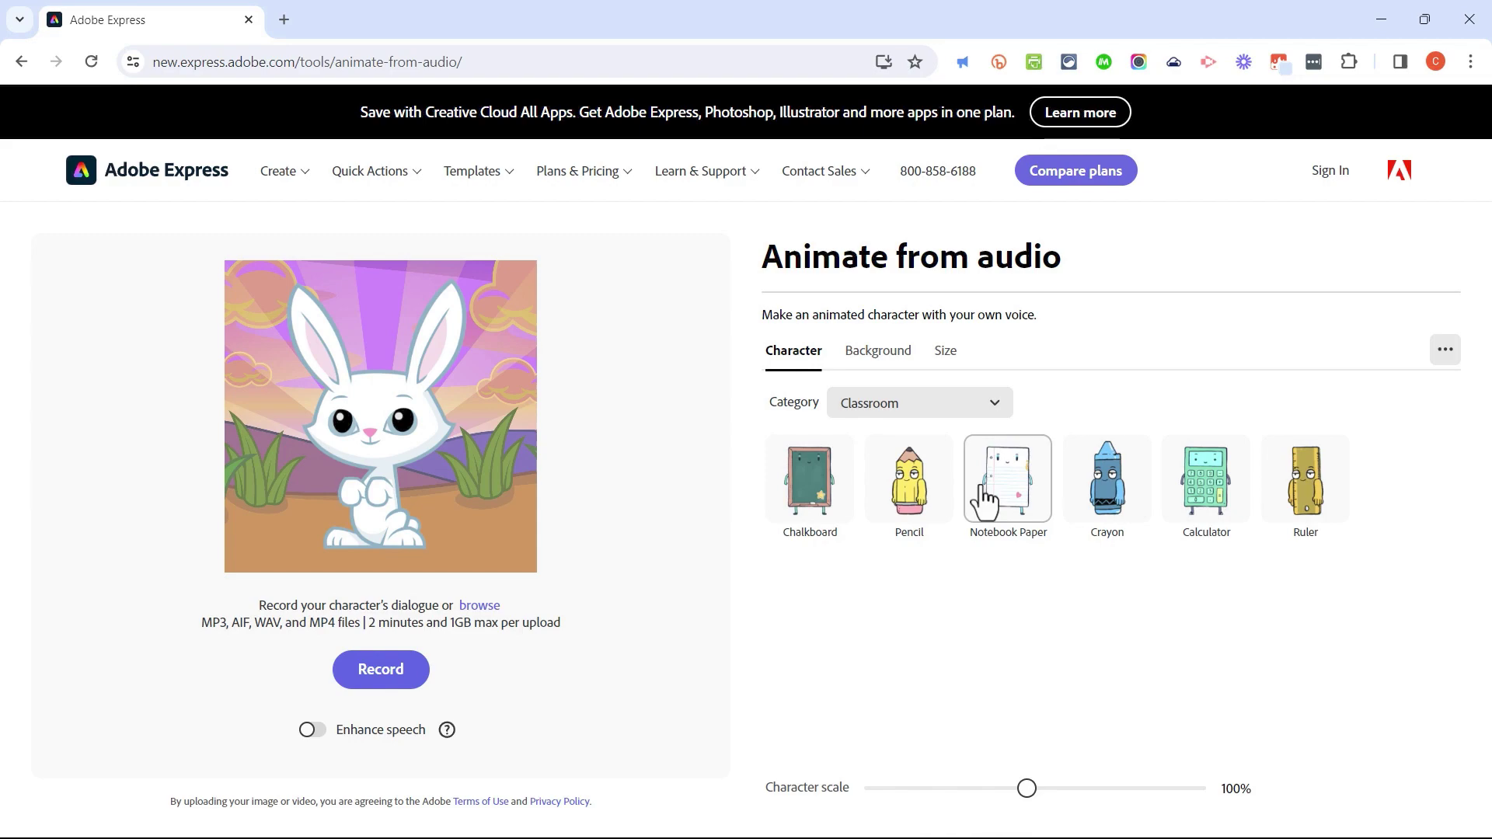
{"action": "left_click", "coordinate": [974, 405]}
{"action": "left_click", "coordinate": [915, 752]}
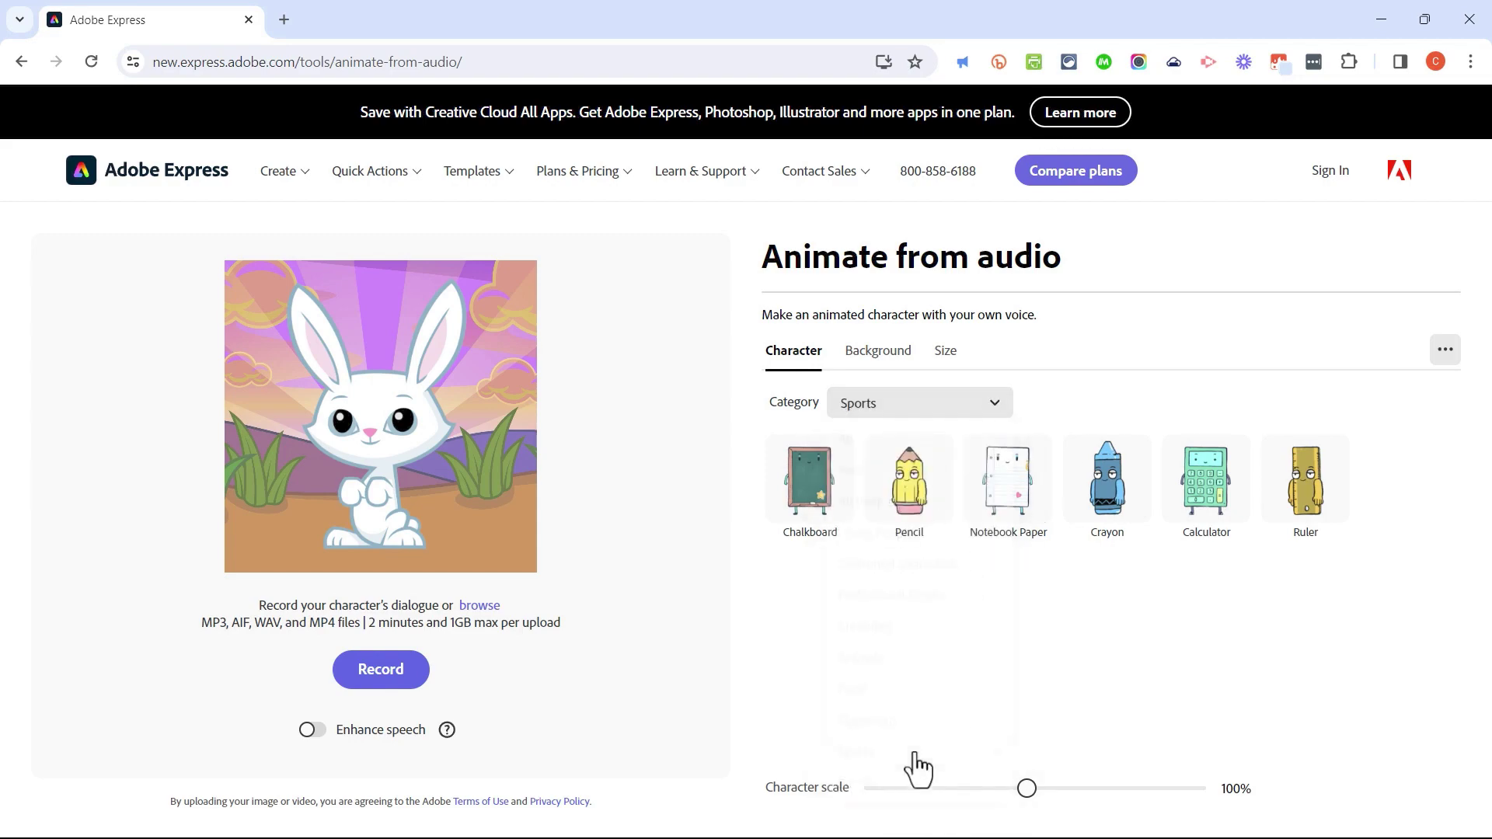
{"action": "left_click", "coordinate": [969, 408]}
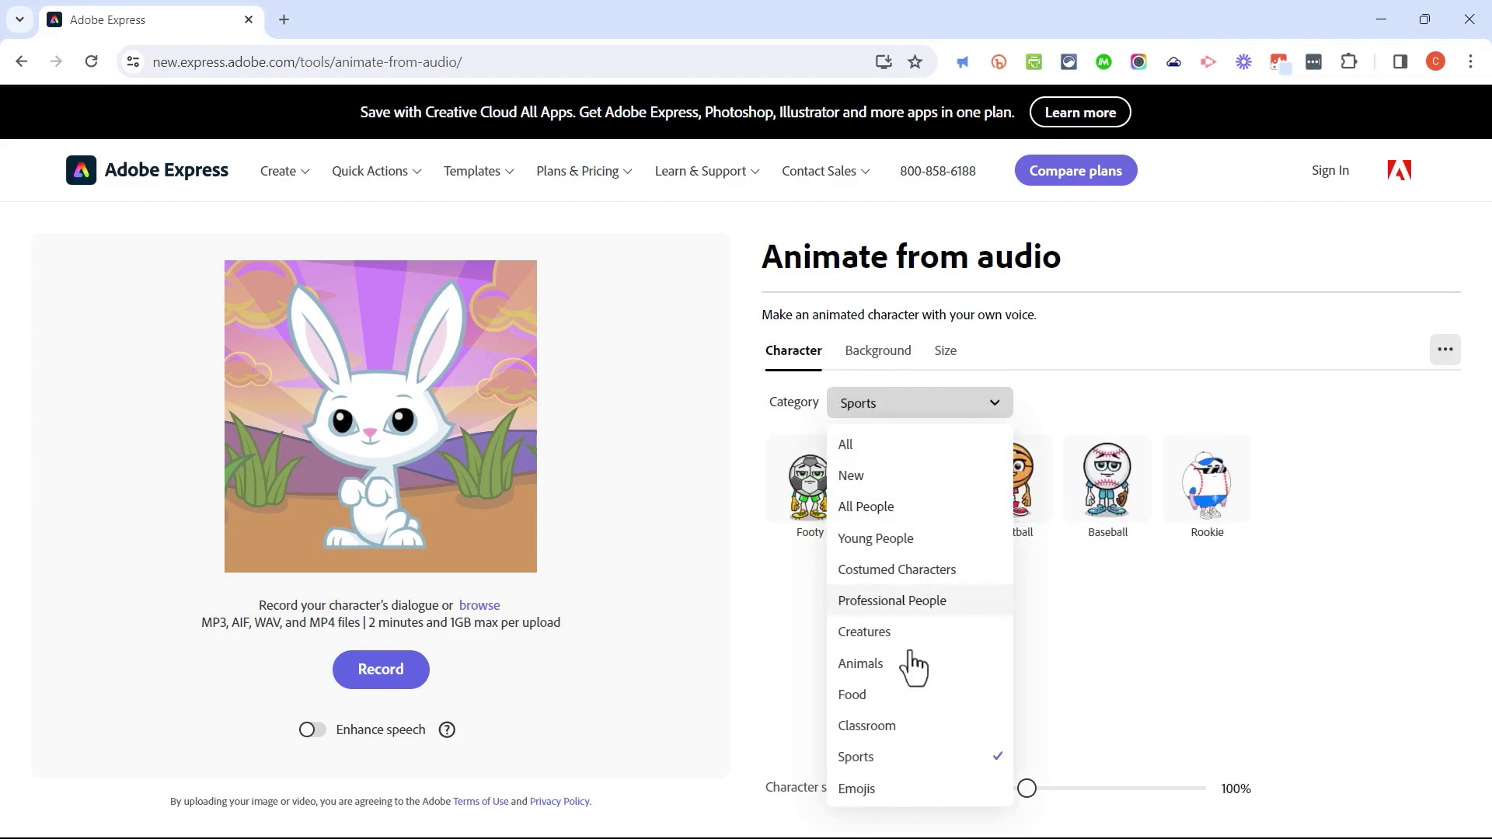
{"action": "left_click", "coordinate": [890, 790]}
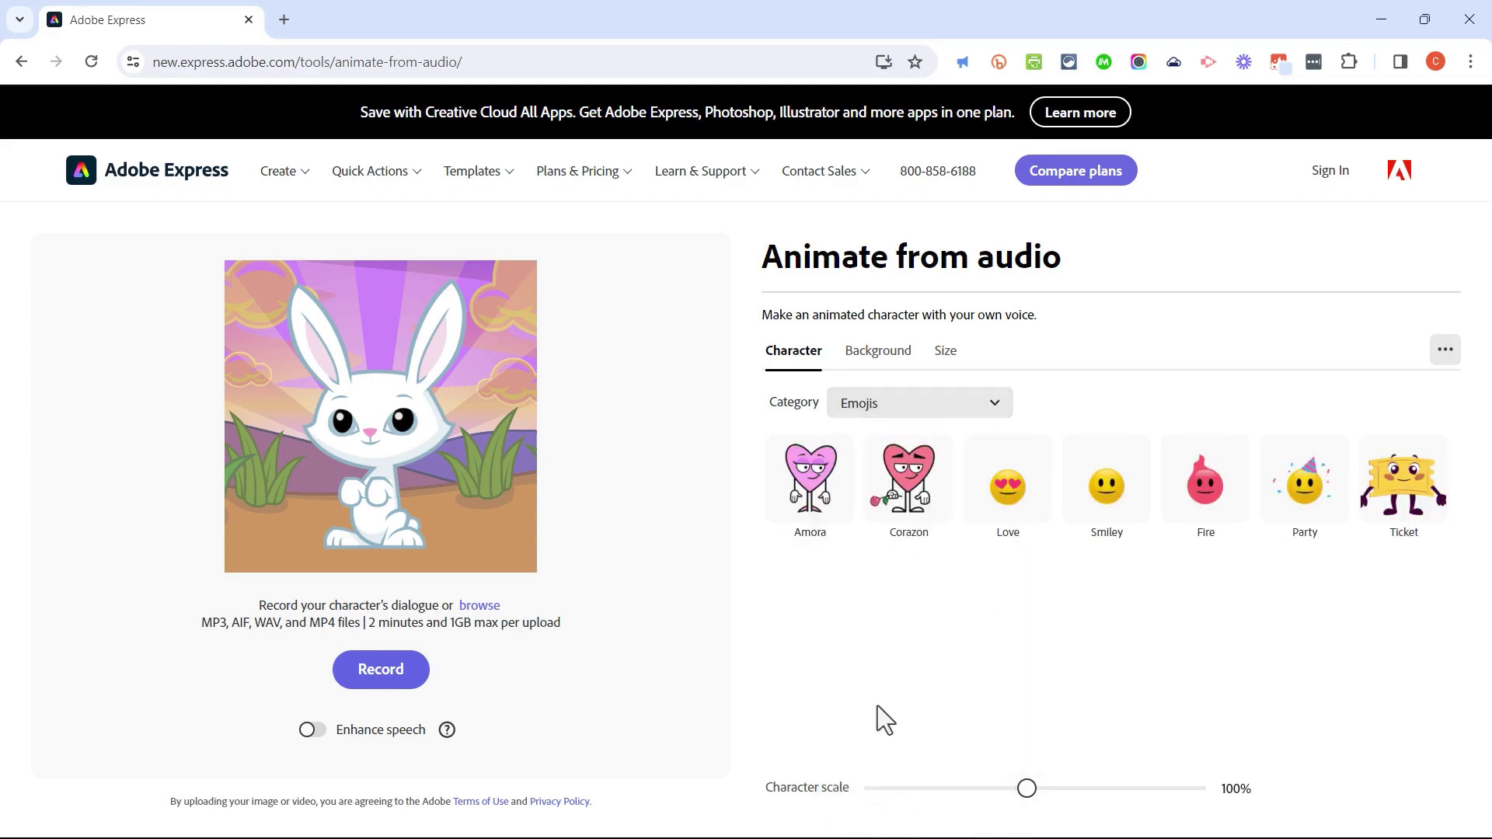
{"action": "left_click", "coordinate": [971, 405]}
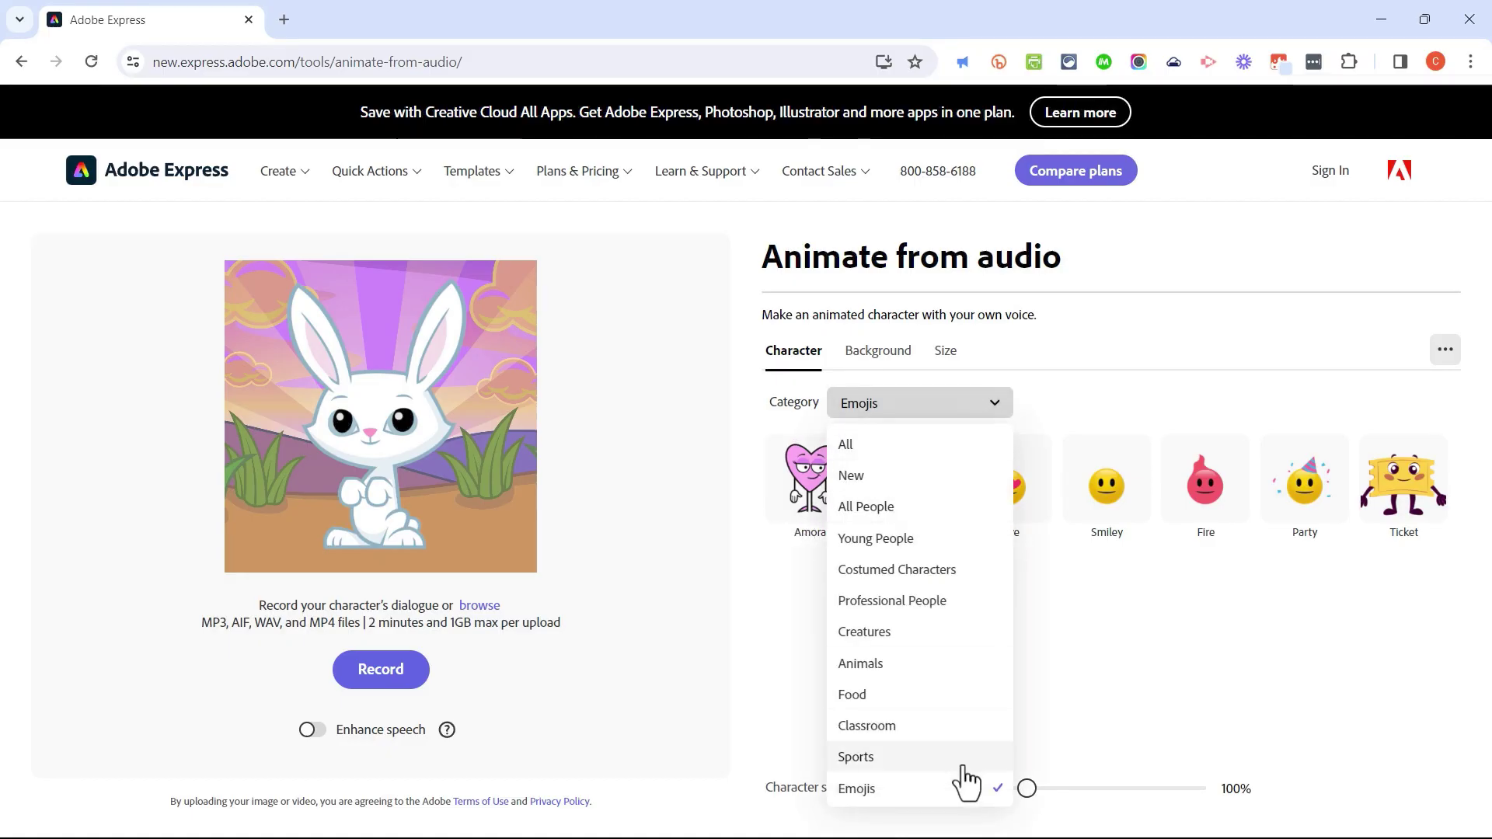
{"action": "left_click", "coordinate": [897, 604]}
{"action": "left_click", "coordinate": [1134, 599]}
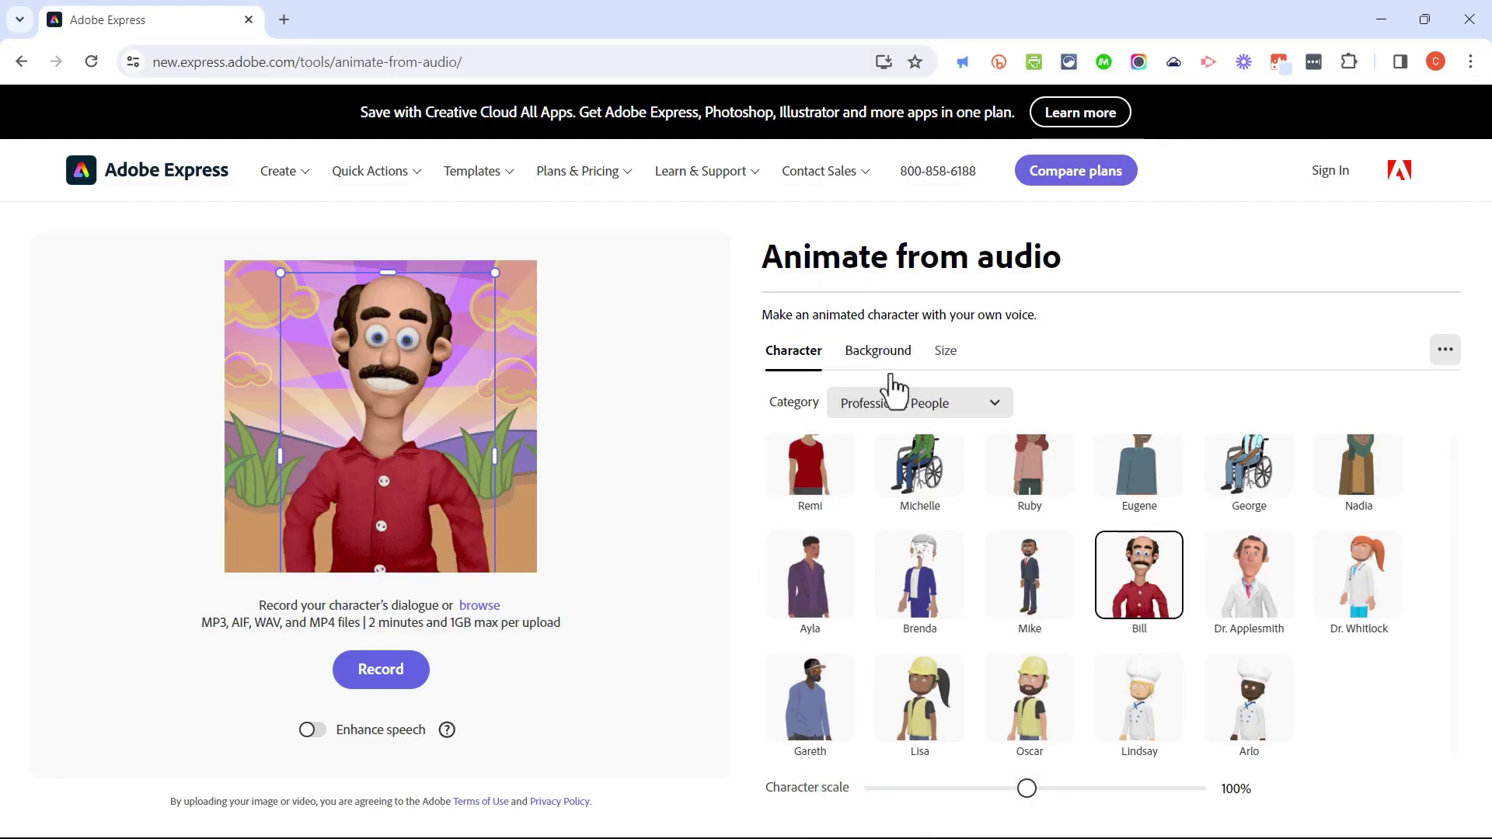
Step: Try the Spring Clover scene, then a transparent background behind Bill
{"action": "left_click", "coordinate": [872, 356]}
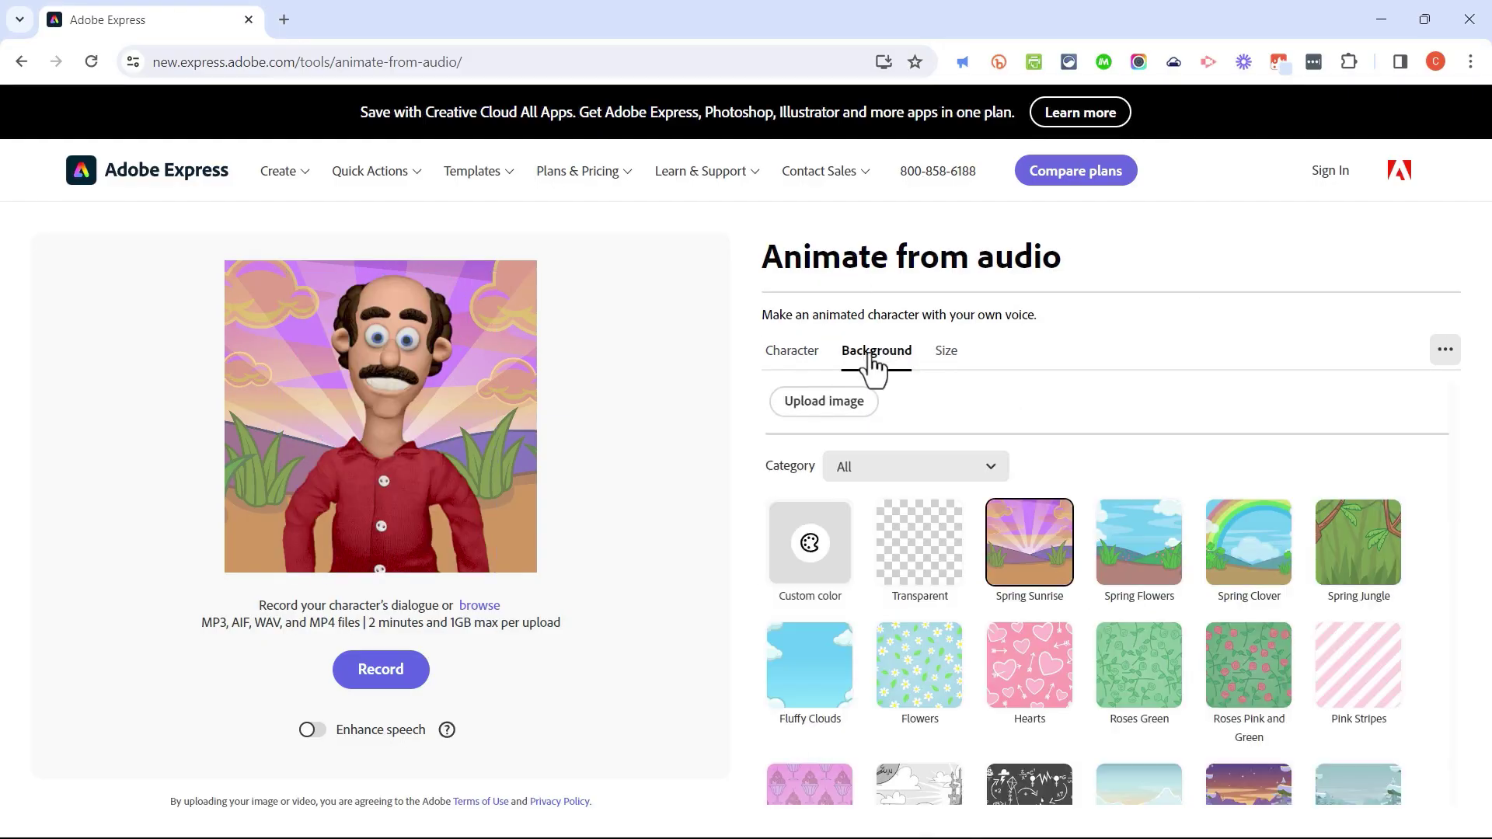
{"action": "left_click", "coordinate": [1267, 583]}
{"action": "scroll", "coordinate": [1286, 649], "scroll_direction": "down", "scroll_amount": 10}
{"action": "scroll", "coordinate": [1298, 606], "scroll_direction": "up", "scroll_amount": 10}
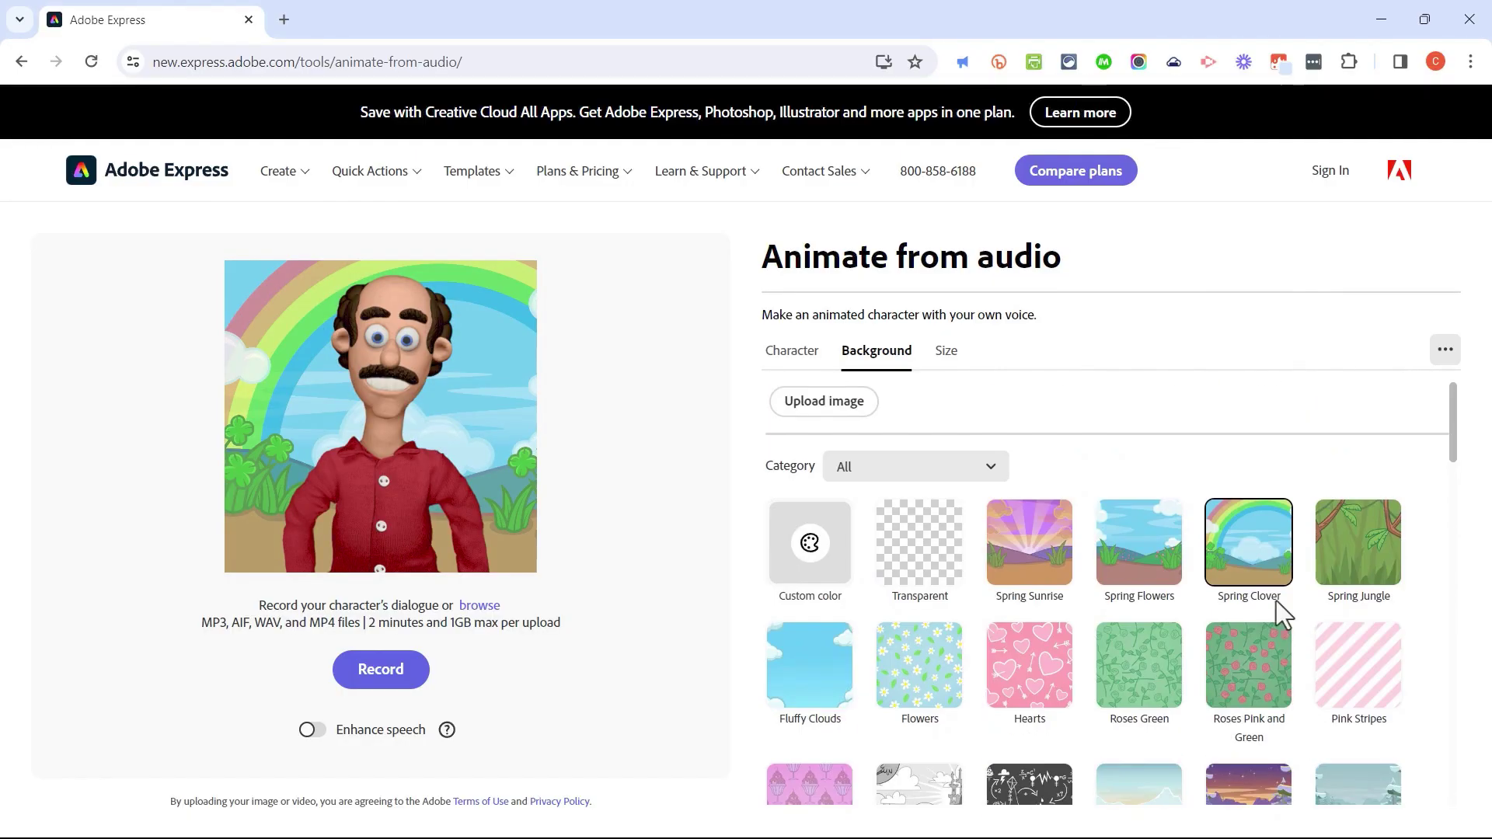
{"action": "left_click", "coordinate": [942, 540]}
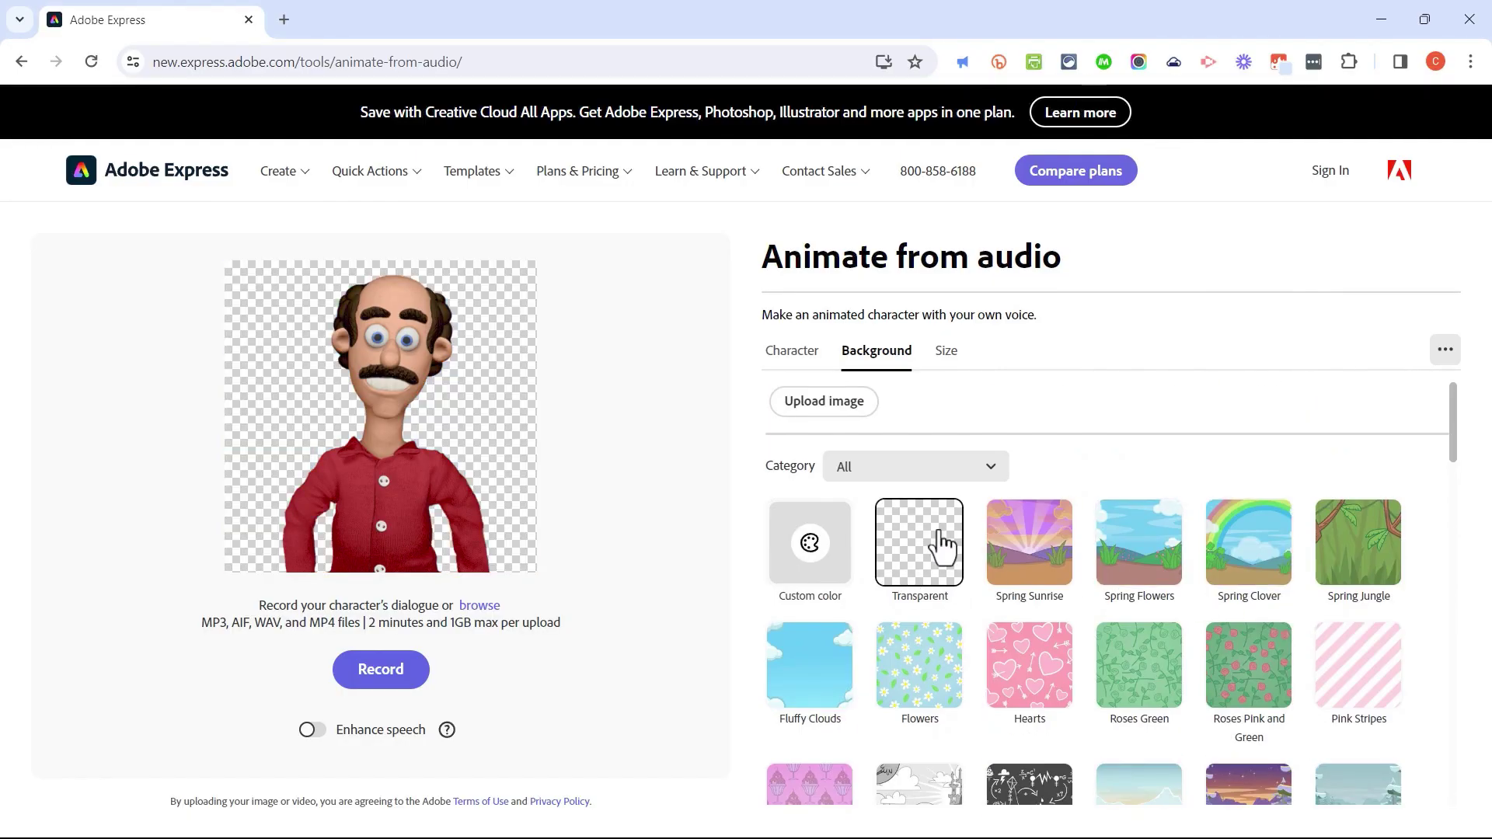
Step: Upload the 'Let's Celebrate the End of Semester' image as background and shift Bill right
{"action": "left_click", "coordinate": [835, 400]}
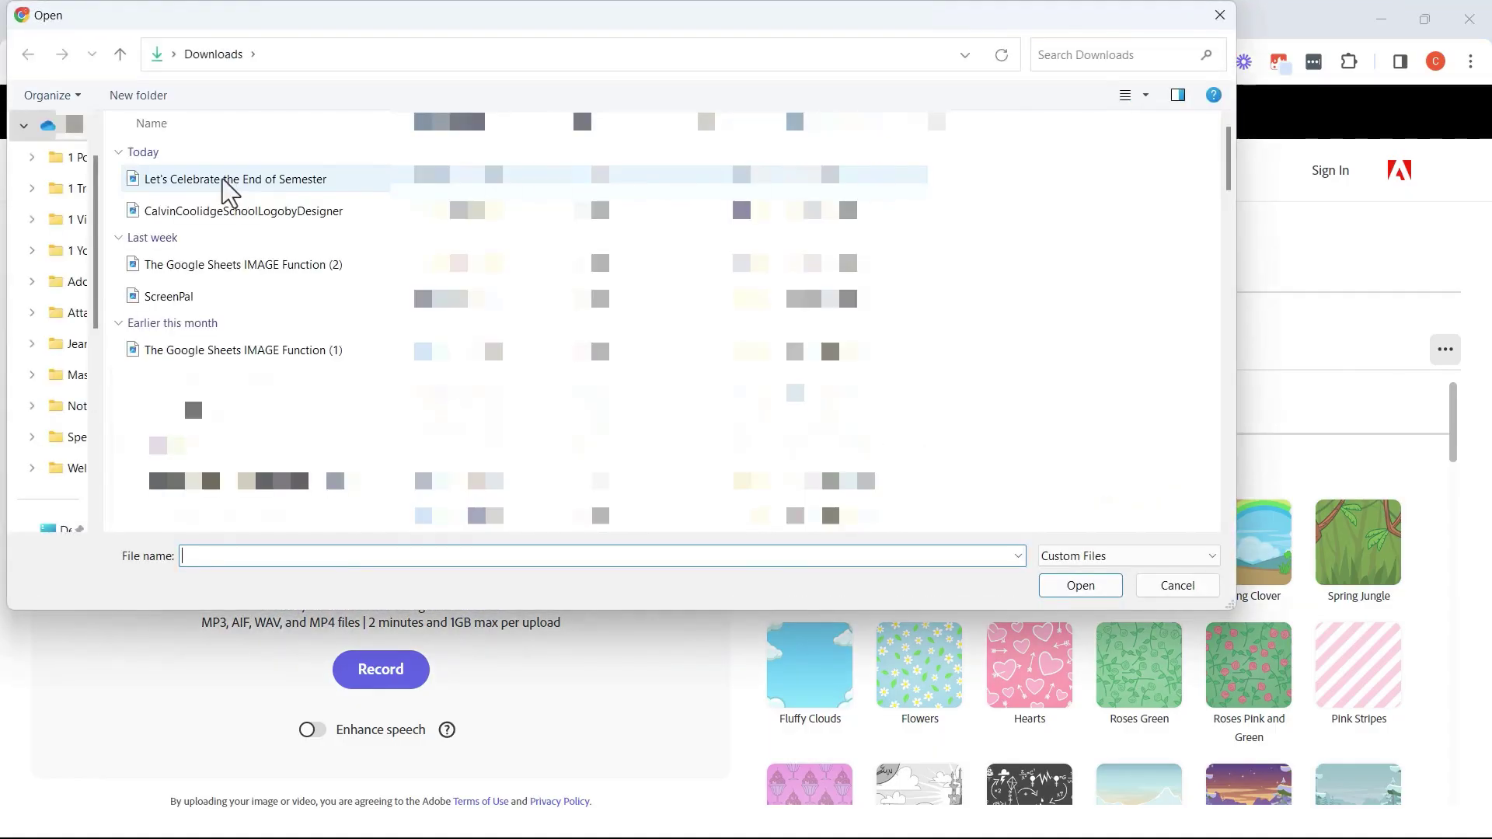
{"action": "left_click", "coordinate": [226, 194]}
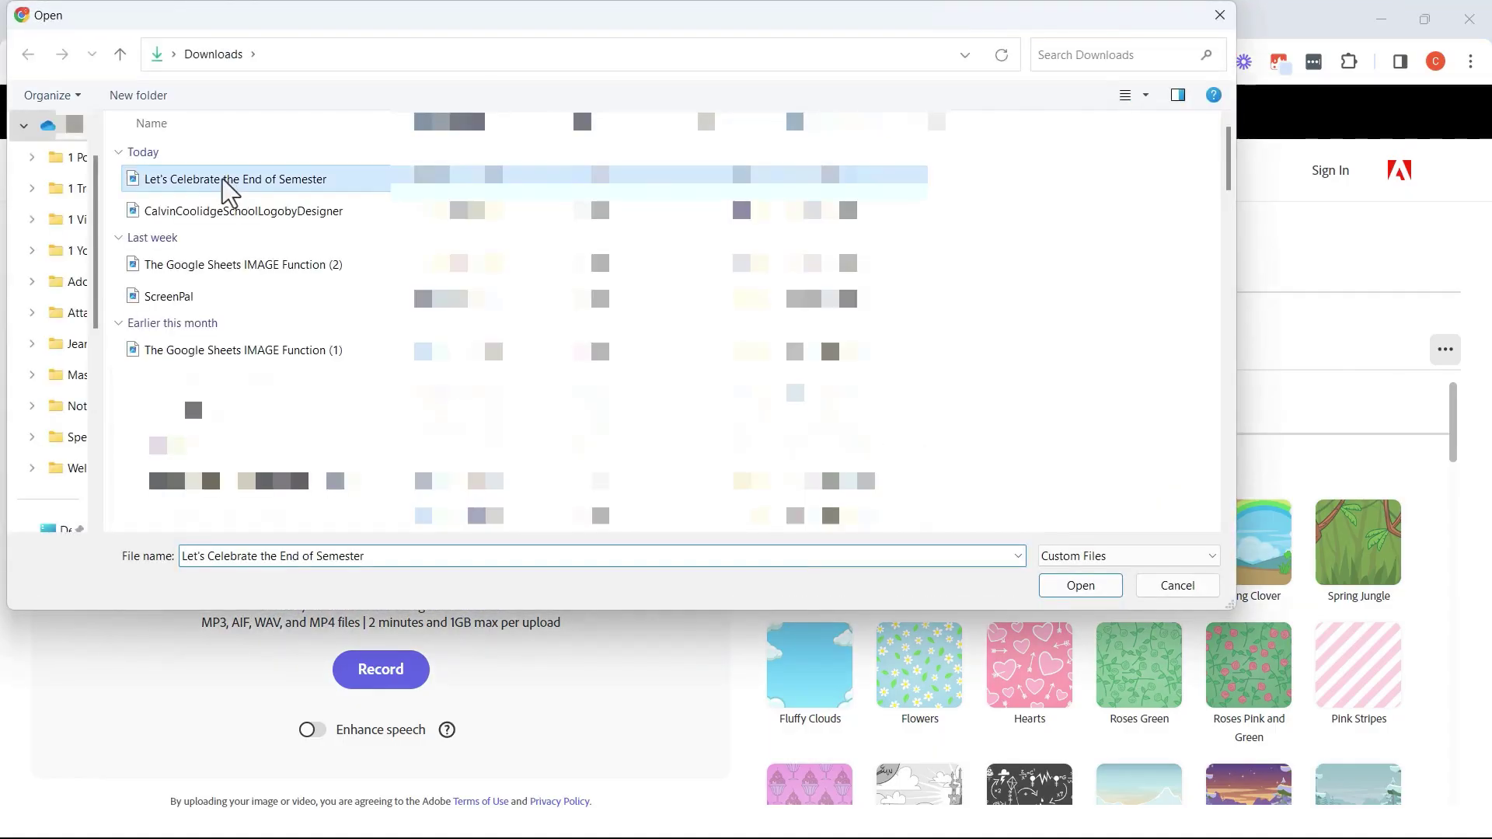
{"action": "double_click", "coordinate": [226, 193]}
{"action": "left_click_drag", "start_coordinate": [443, 448], "coordinate": [247, 408]}
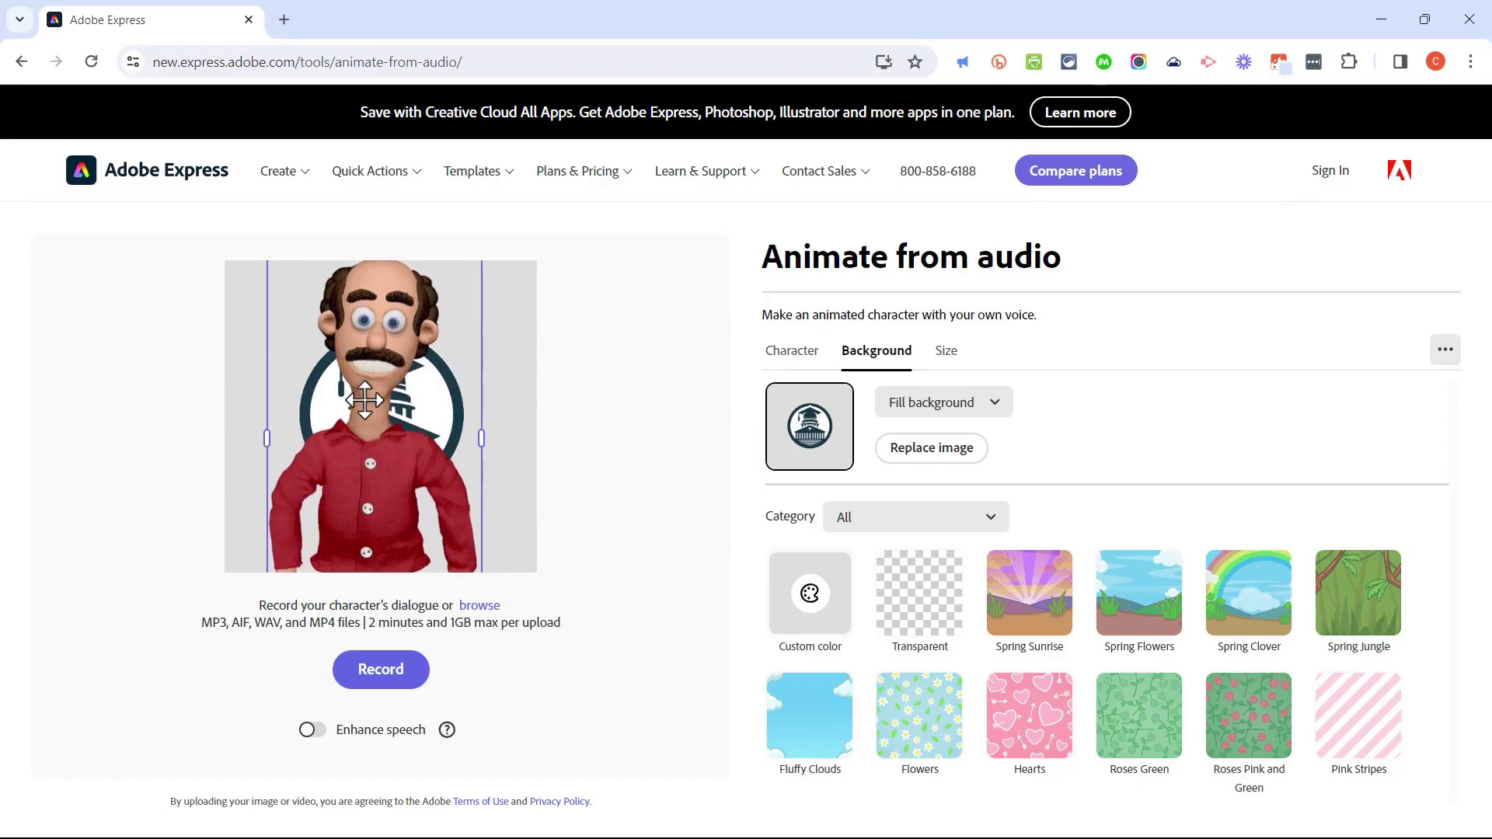
{"action": "mouse_move", "coordinate": [366, 415]}
{"action": "left_mouse_down"}
{"action": "mouse_move", "coordinate": [428, 405]}
{"action": "mouse_move", "coordinate": [311, 386]}
{"action": "mouse_move", "coordinate": [384, 418]}
{"action": "left_mouse_up"}
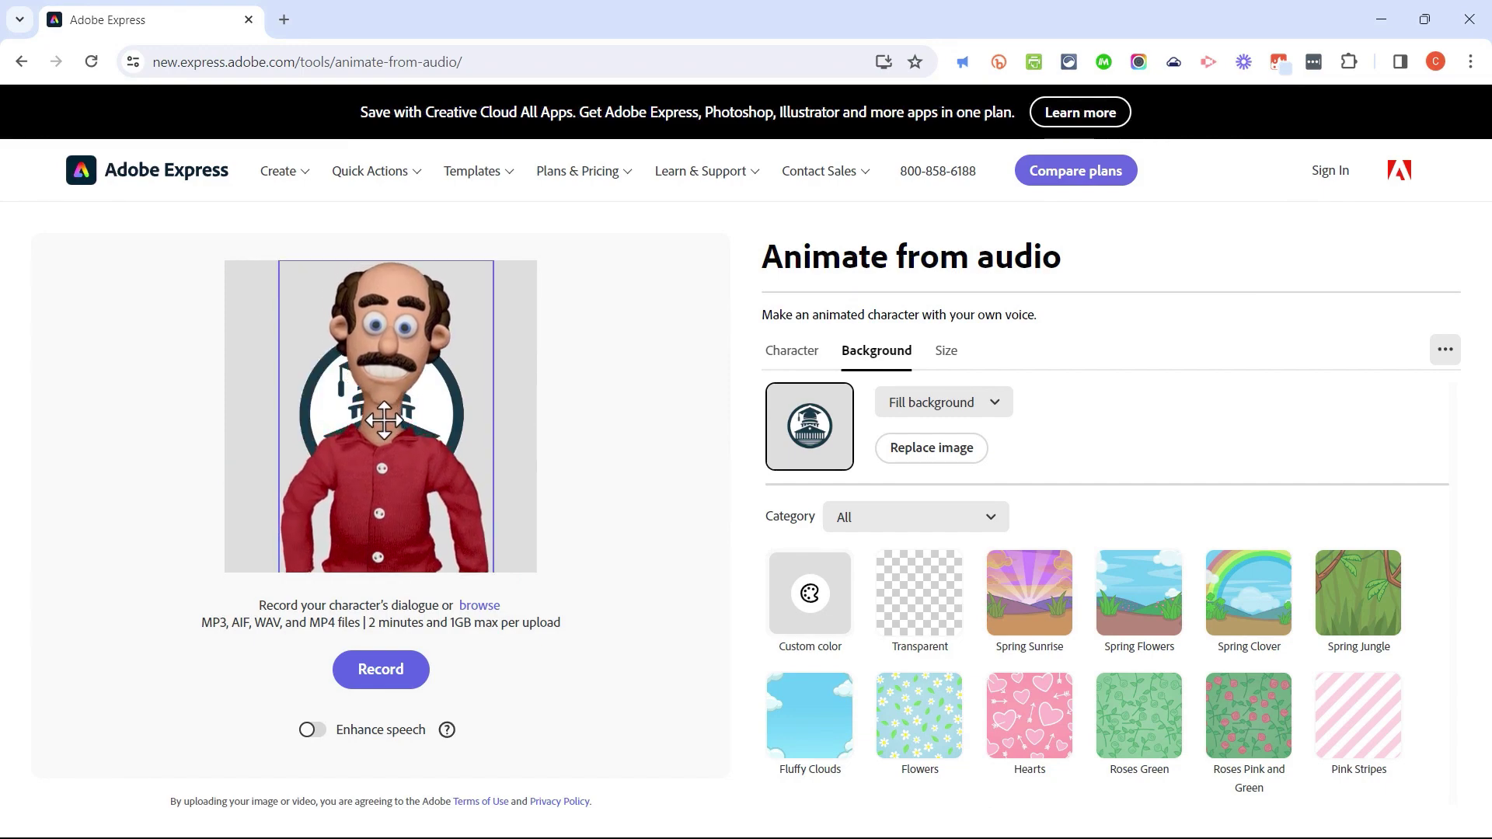
Step: Switch the background back to the Spring Clover scene
{"action": "left_click", "coordinate": [1238, 602]}
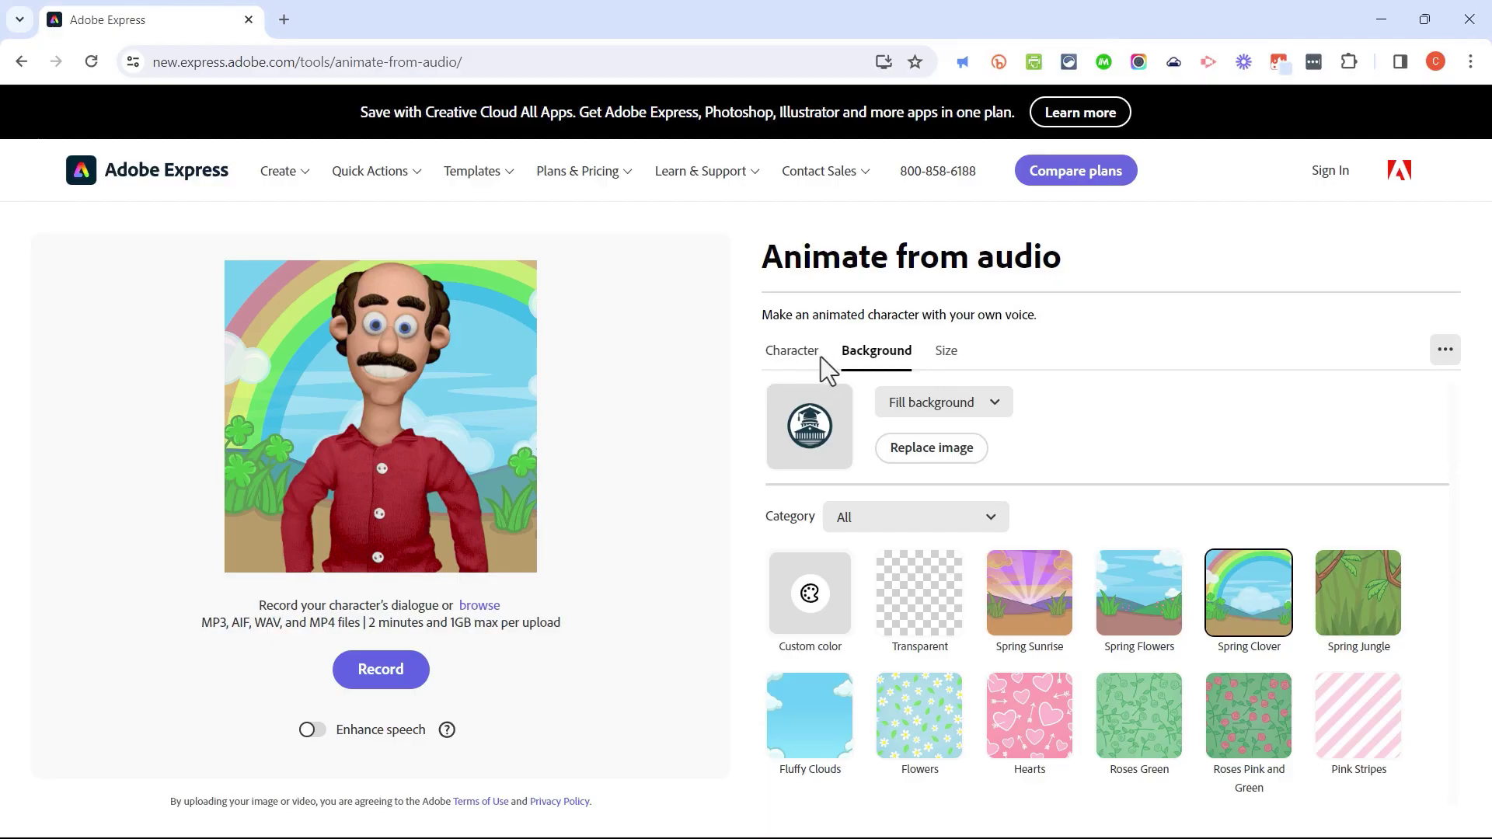
{"action": "left_click", "coordinate": [795, 365]}
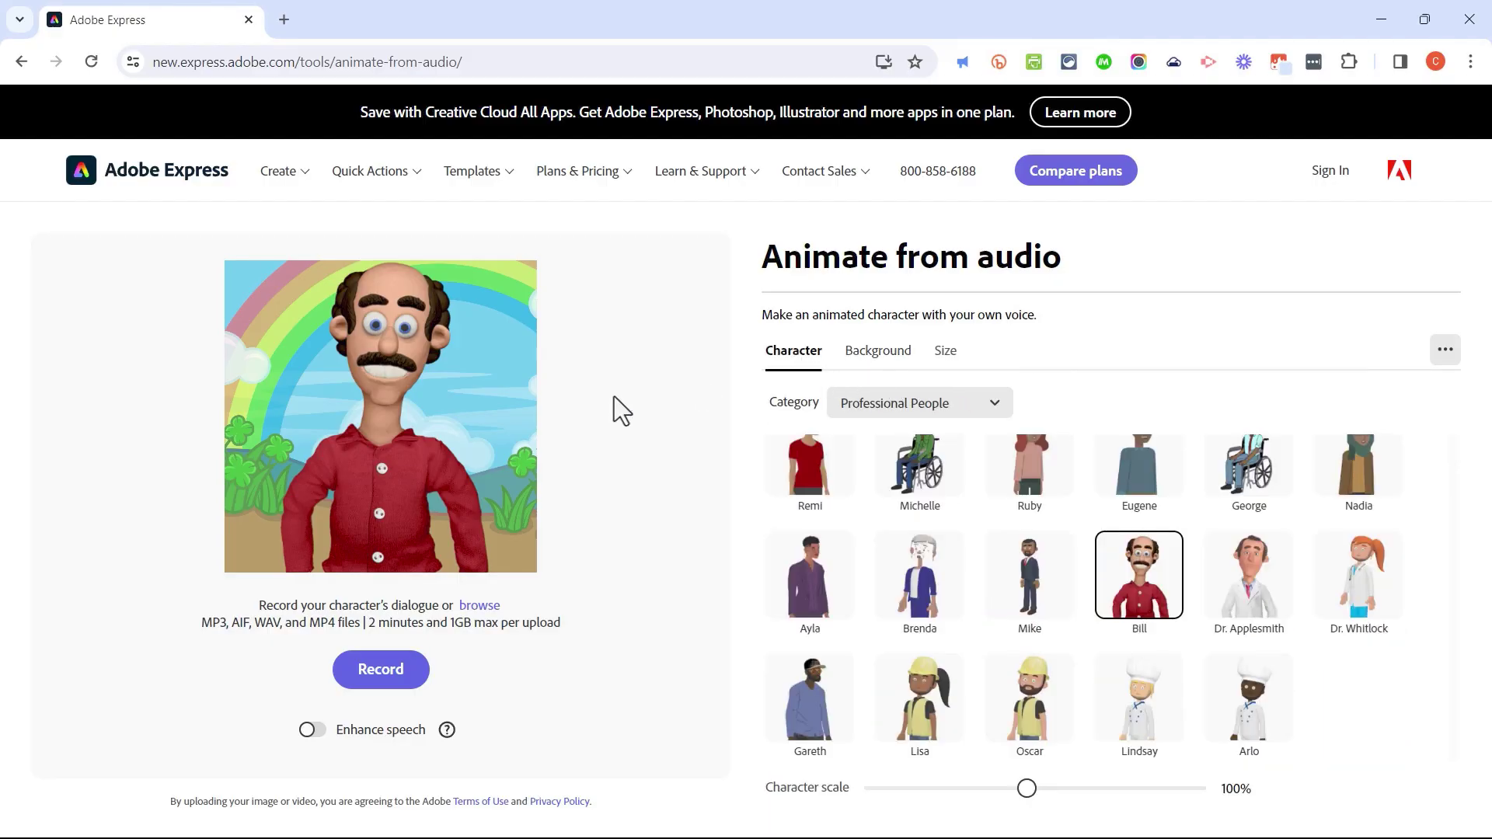
{"action": "left_click", "coordinate": [882, 358]}
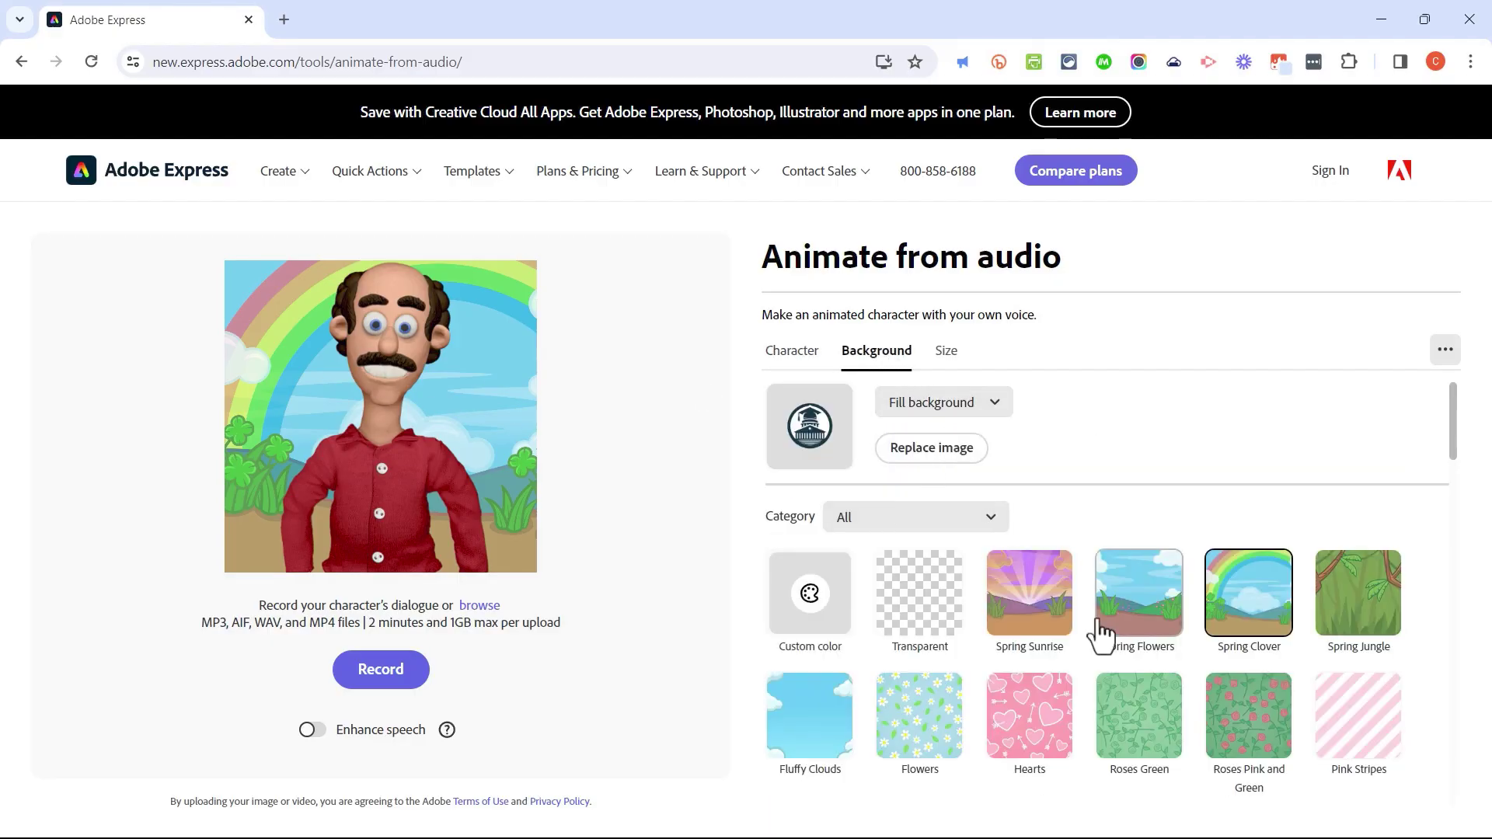
Step: Resize the video to YouTube Landscape 16:9 and nudge Bill slightly down and left
{"action": "left_click", "coordinate": [952, 358]}
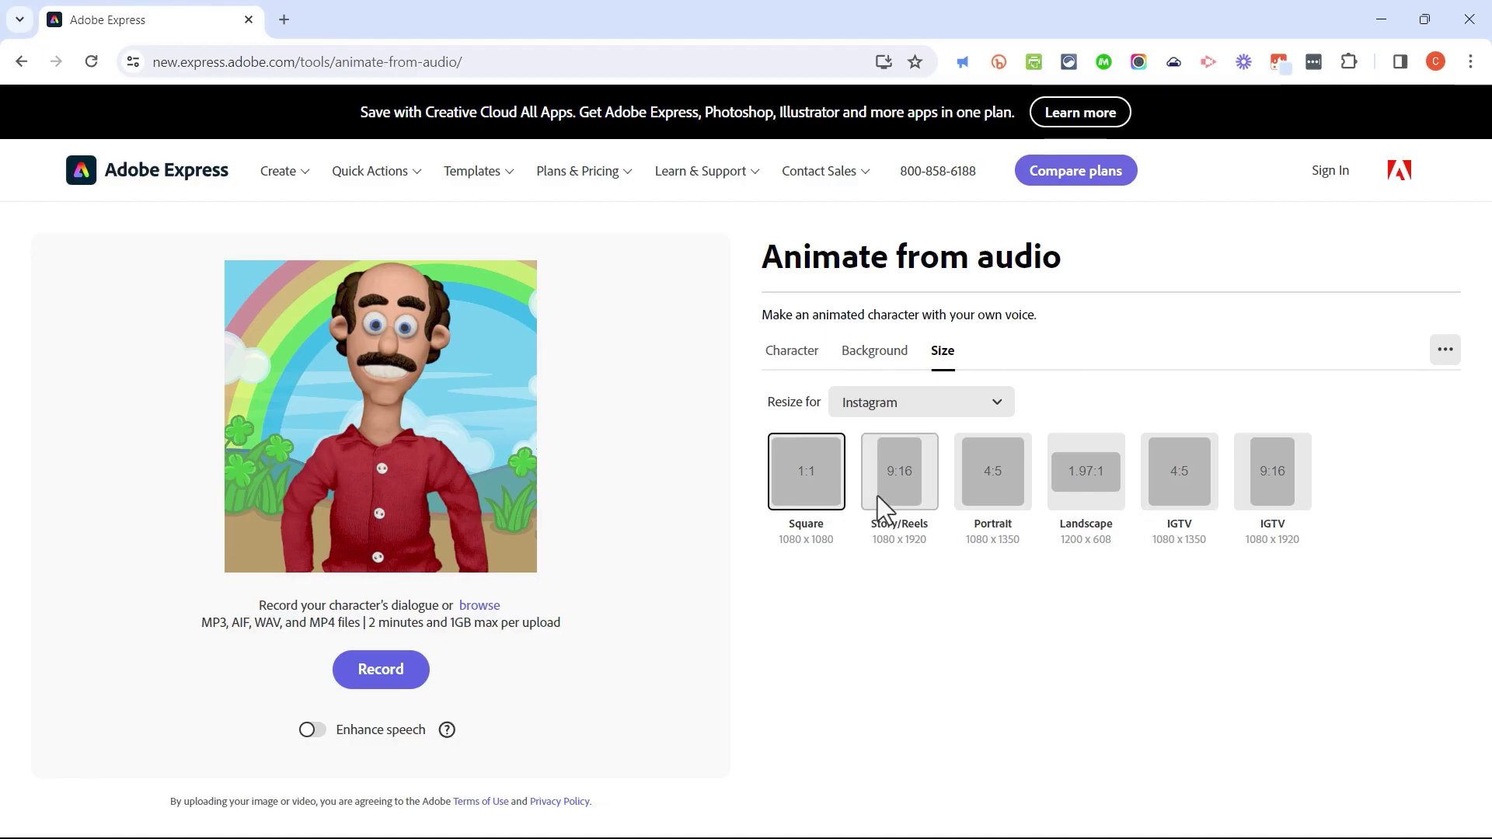
{"action": "left_click", "coordinate": [1099, 468]}
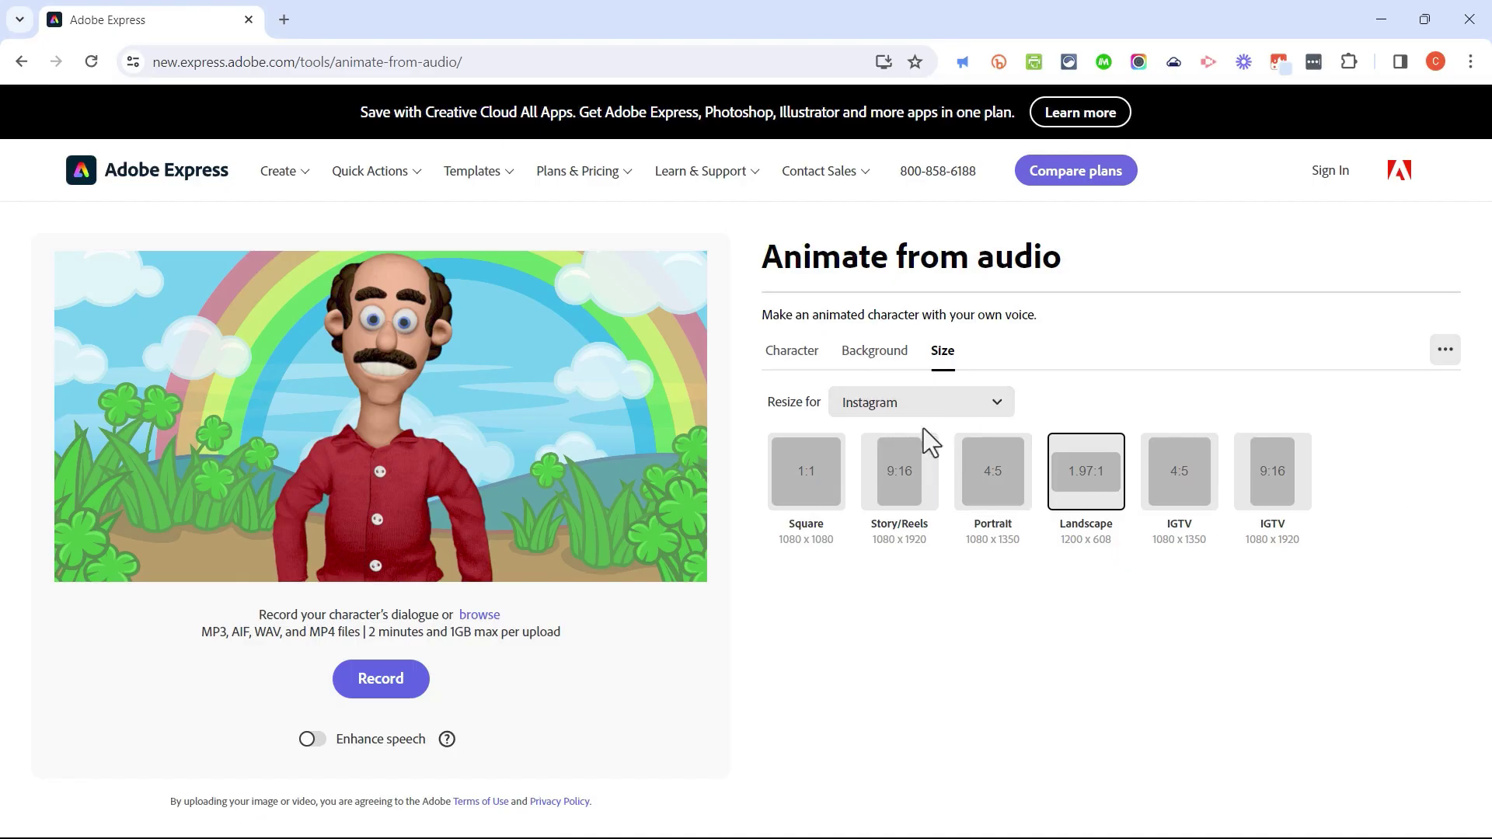
{"action": "left_click", "coordinate": [950, 400]}
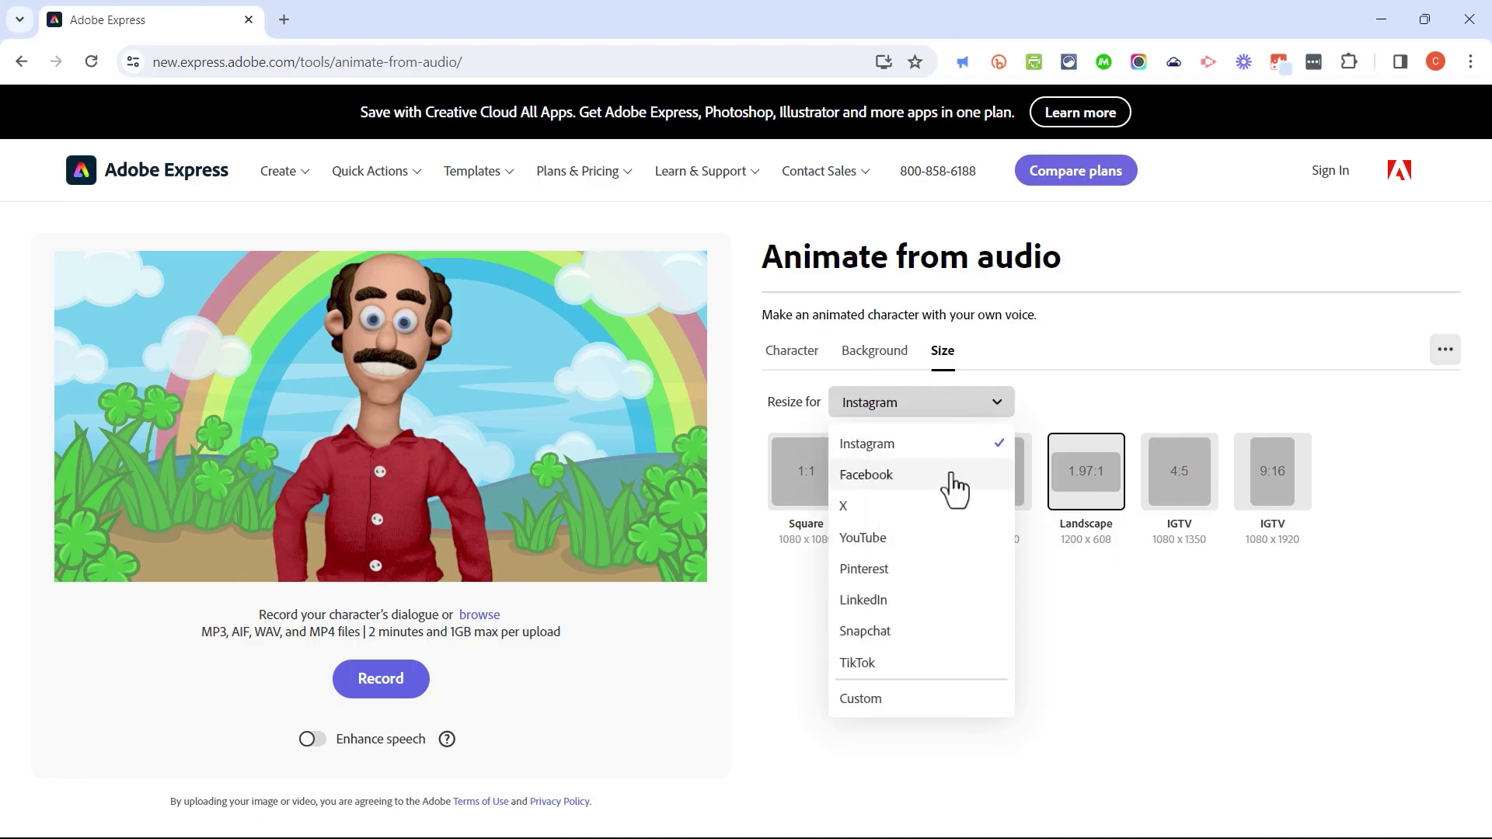
{"action": "left_click", "coordinate": [952, 476]}
{"action": "left_click", "coordinate": [973, 398]}
{"action": "left_click", "coordinate": [923, 542]}
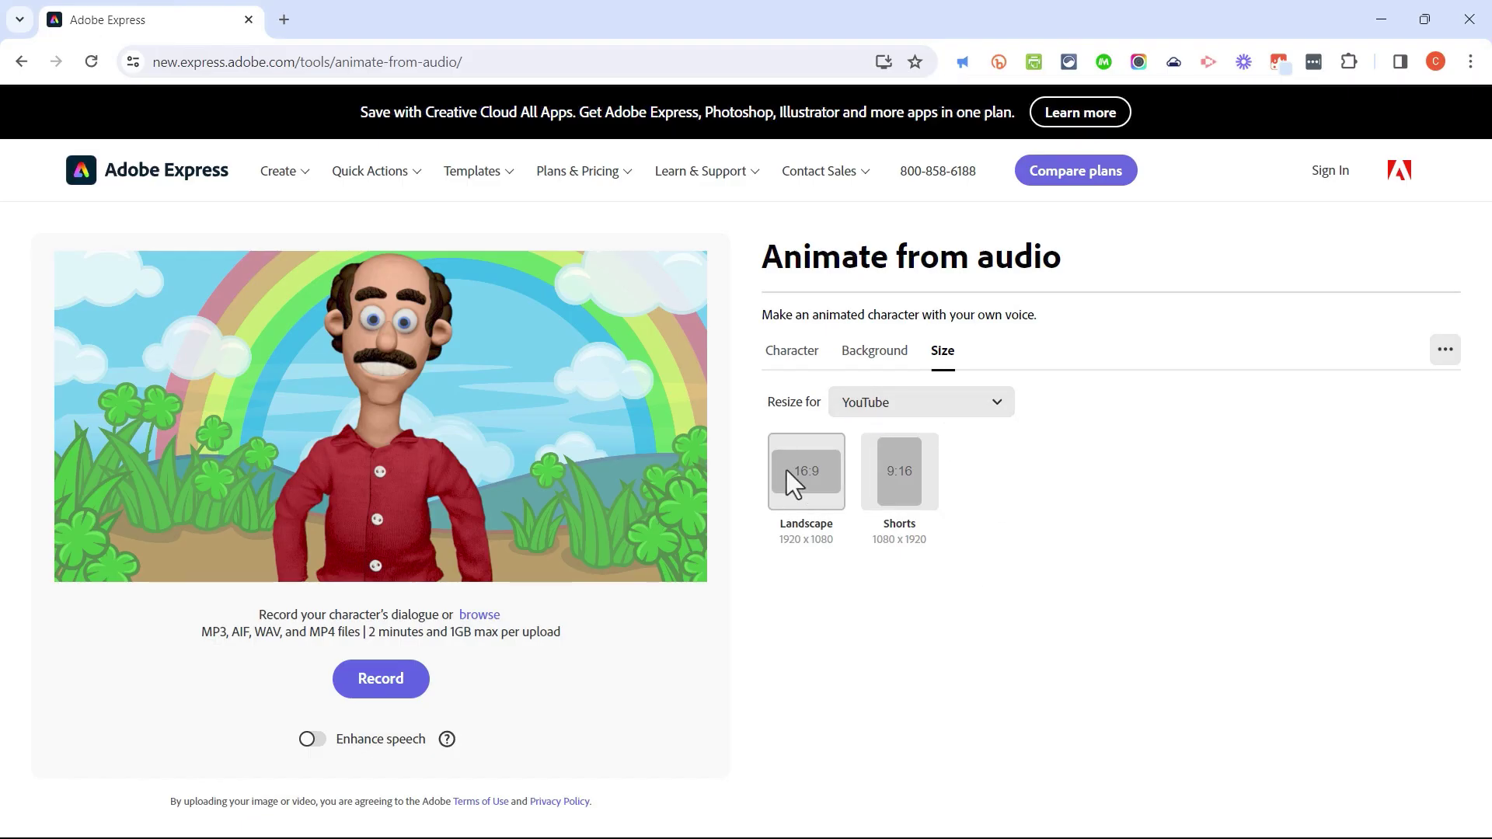
{"action": "left_click", "coordinate": [786, 469]}
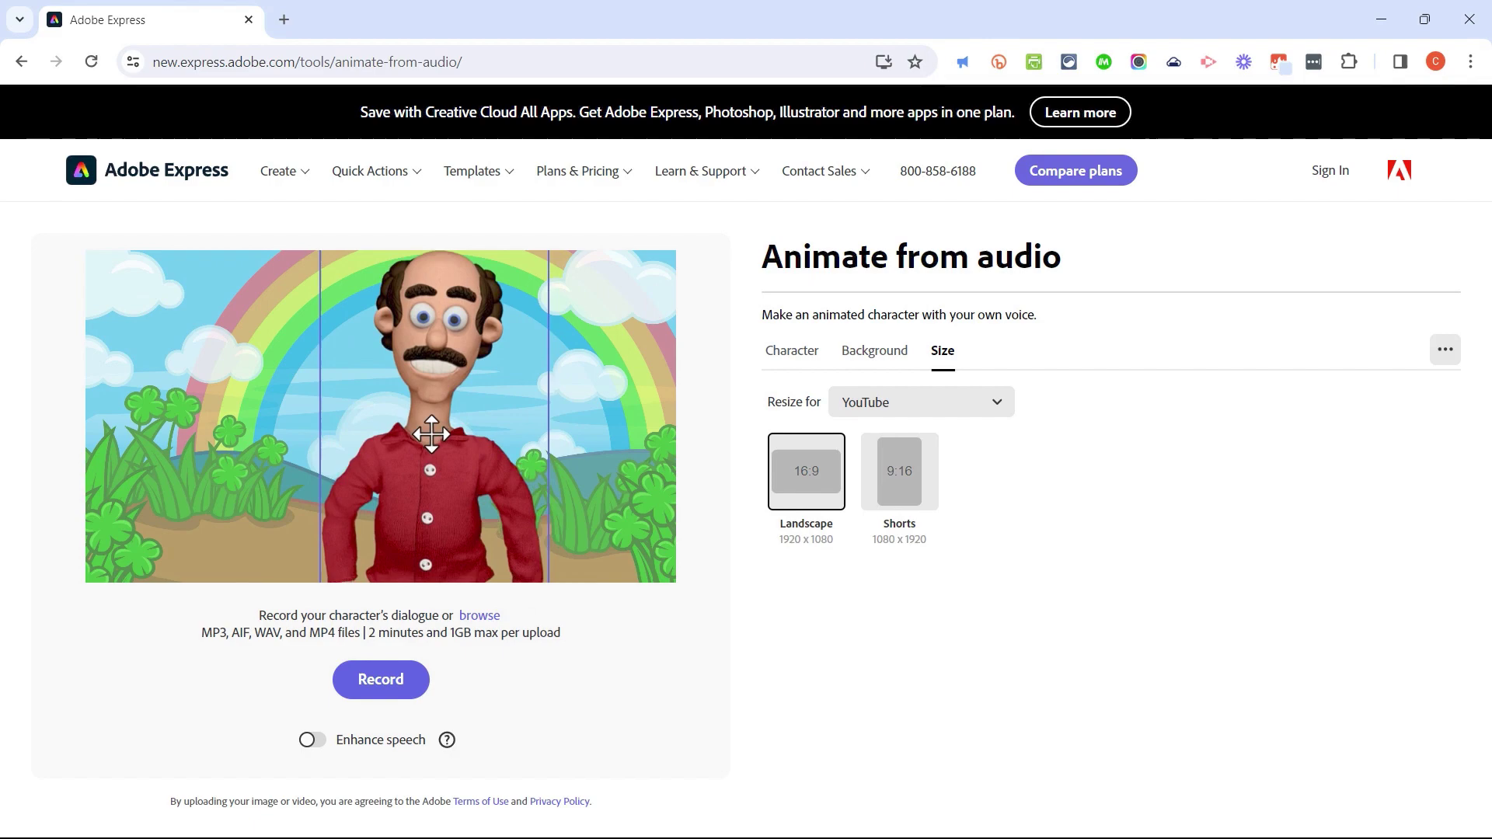
{"action": "left_click_drag", "start_coordinate": [354, 424], "coordinate": [467, 458]}
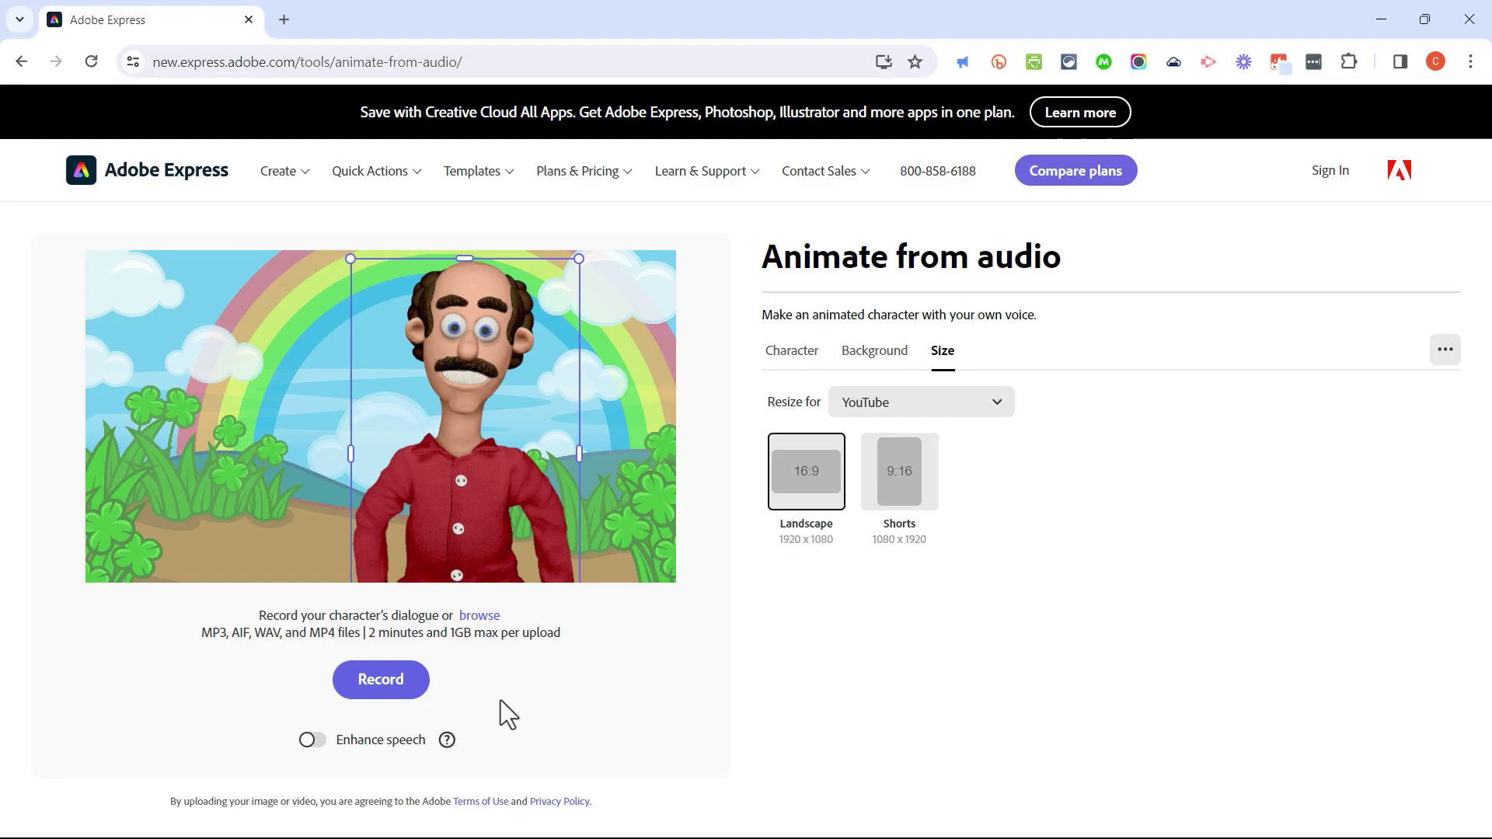
Step: Open the audio file browser and cancel without choosing a file
{"action": "left_click", "coordinate": [470, 618]}
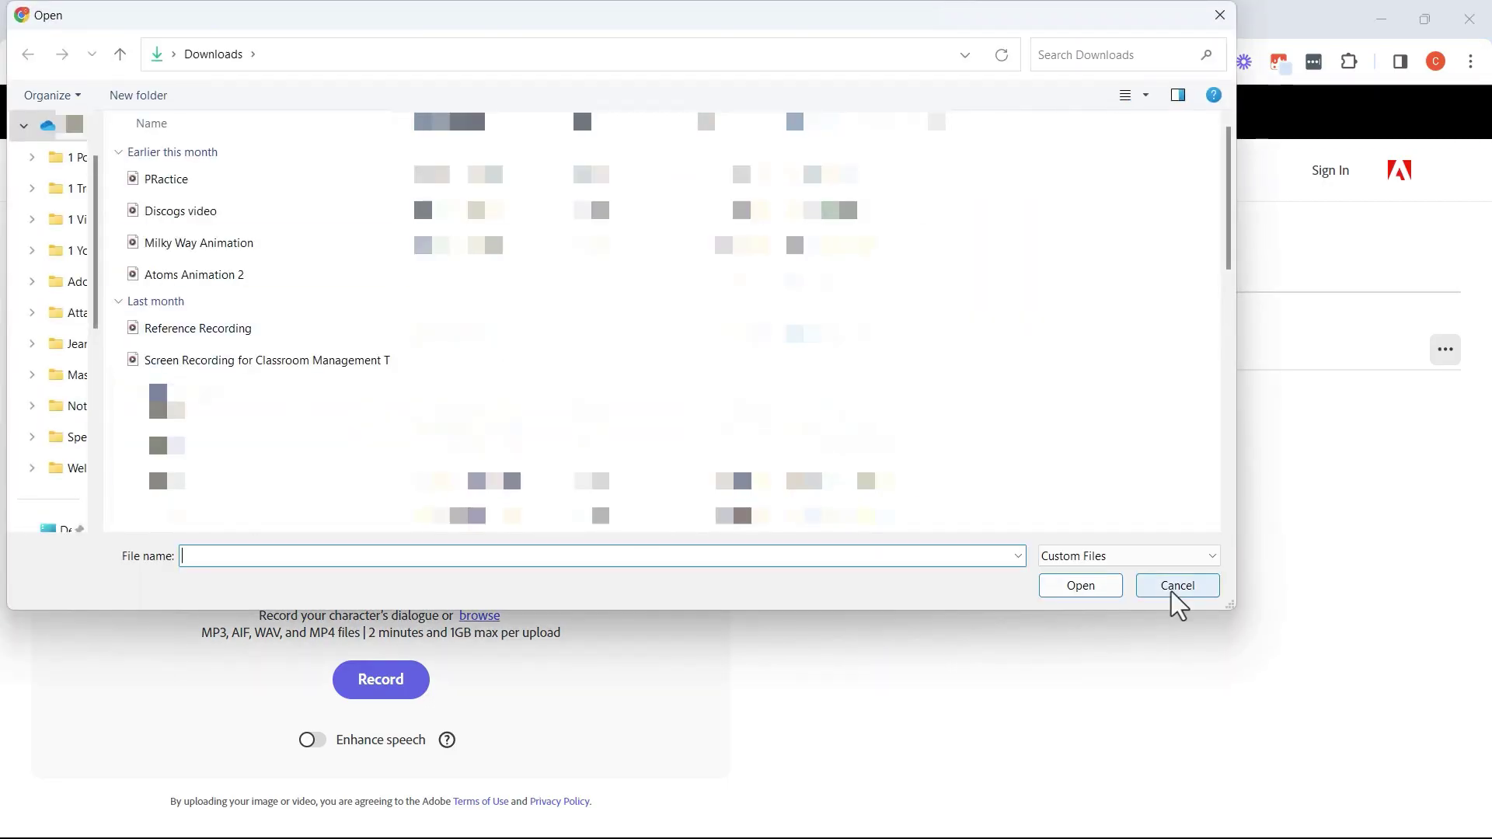
{"action": "left_click", "coordinate": [1172, 587]}
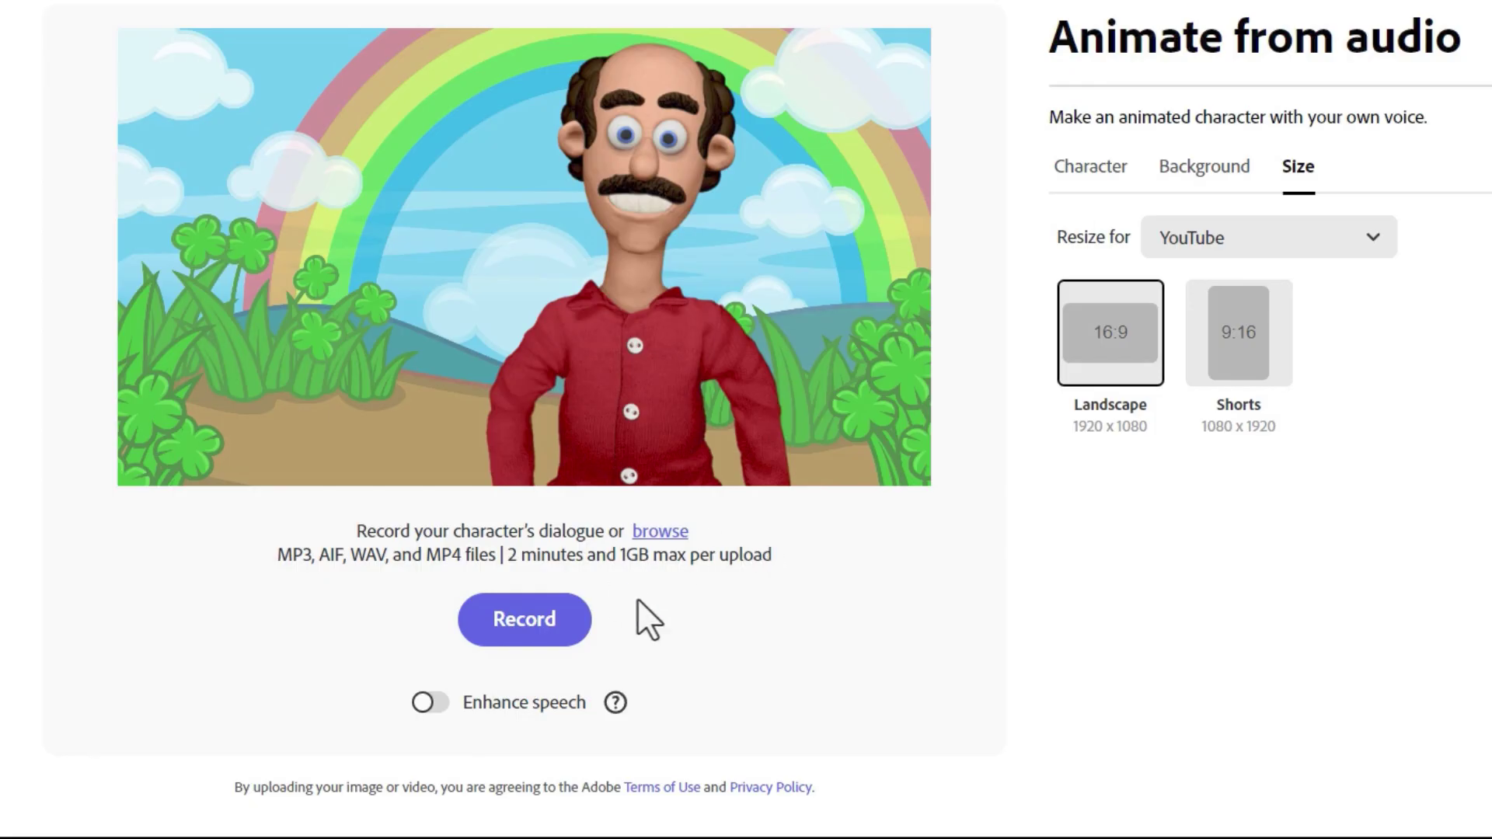
{"action": "left_click", "coordinate": [431, 706]}
{"action": "left_click", "coordinate": [446, 707]}
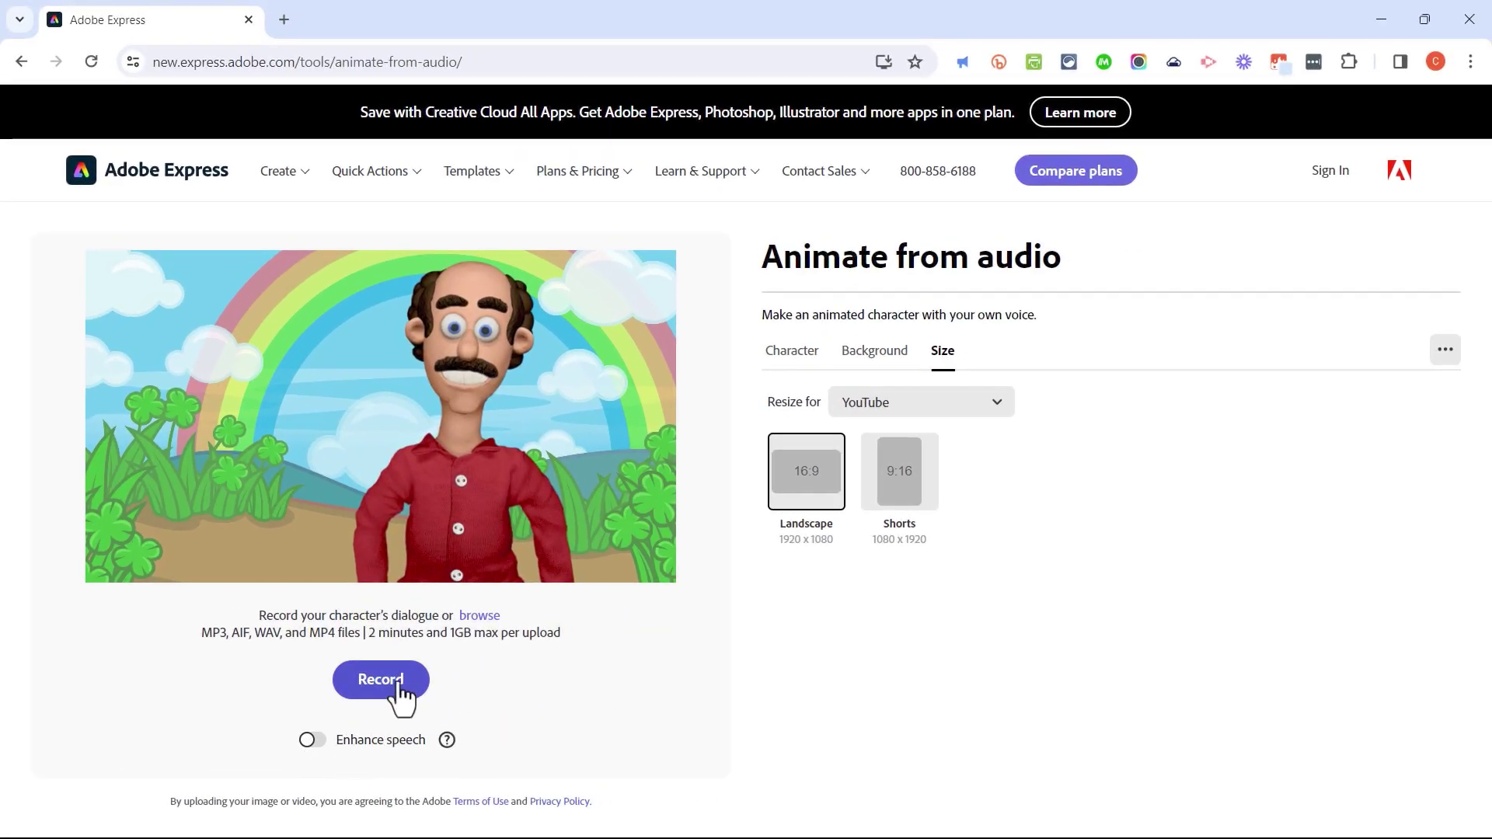
Step: Record Bill's dialogue, allowing microphone access on every visit, and finish with Done
{"action": "left_click", "coordinate": [399, 692]}
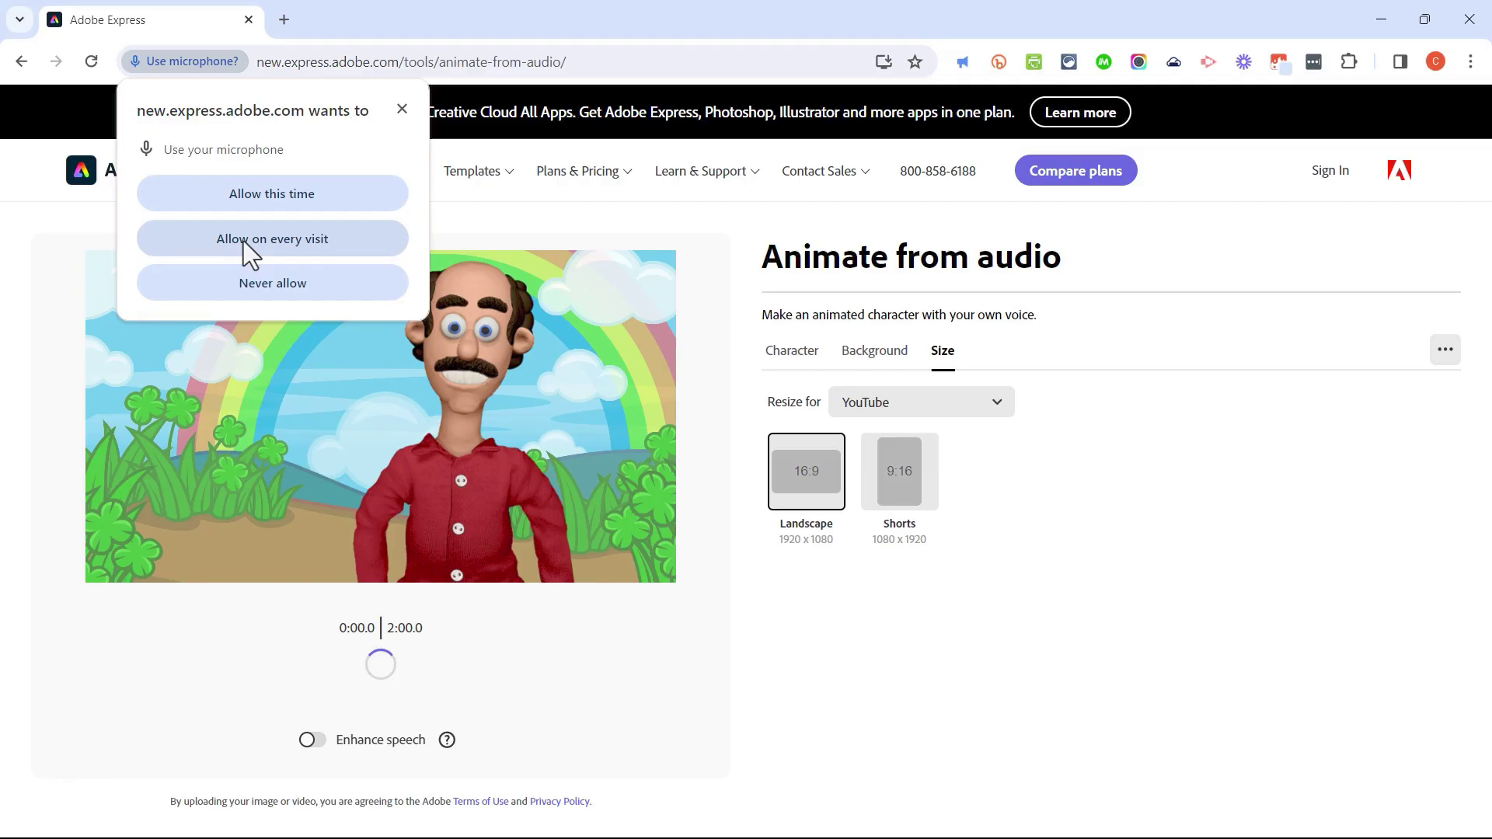
{"action": "left_click", "coordinate": [306, 239]}
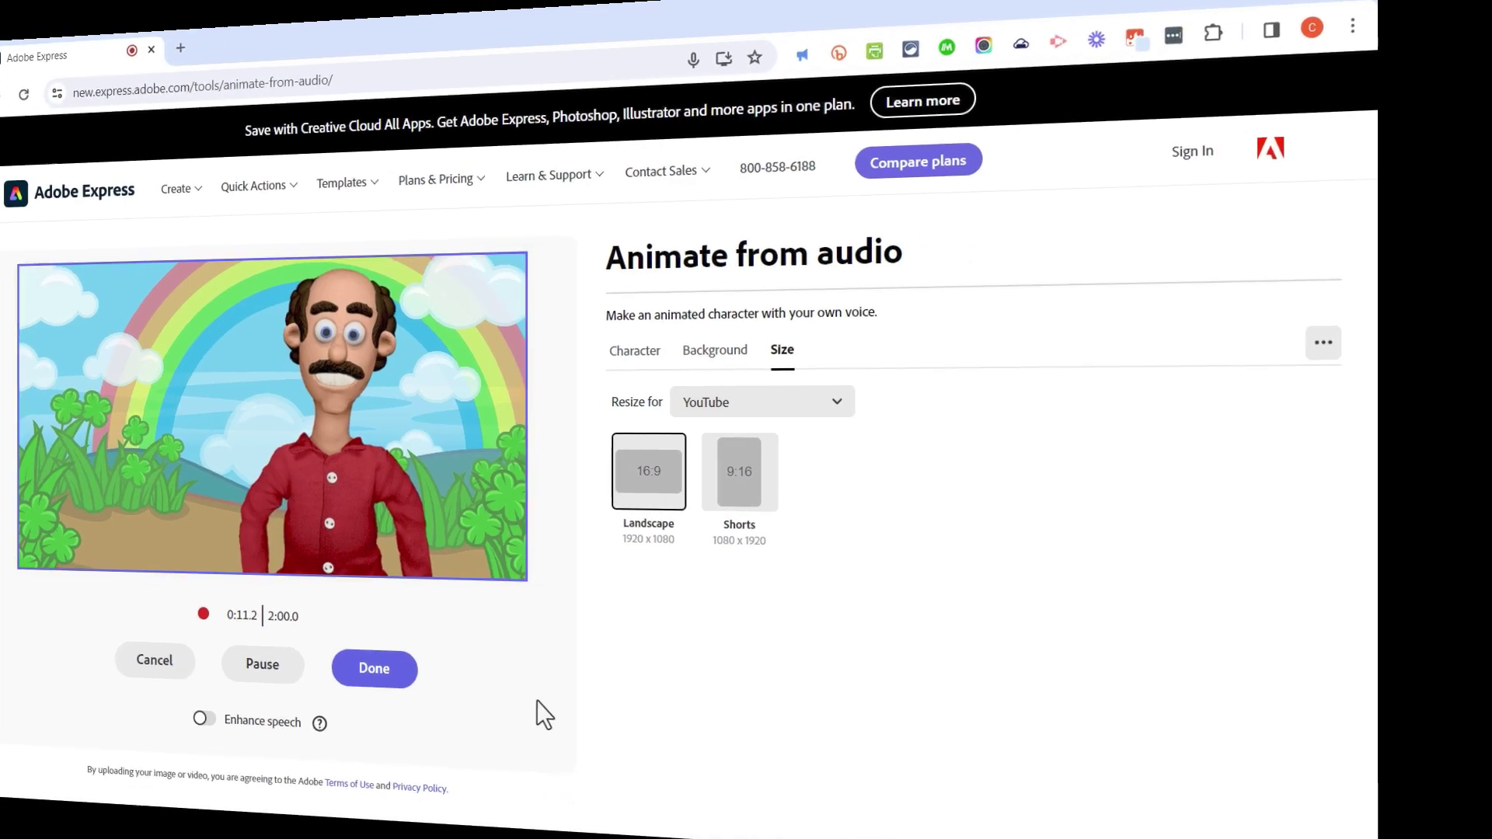
{"action": "left_click", "coordinate": [520, 683]}
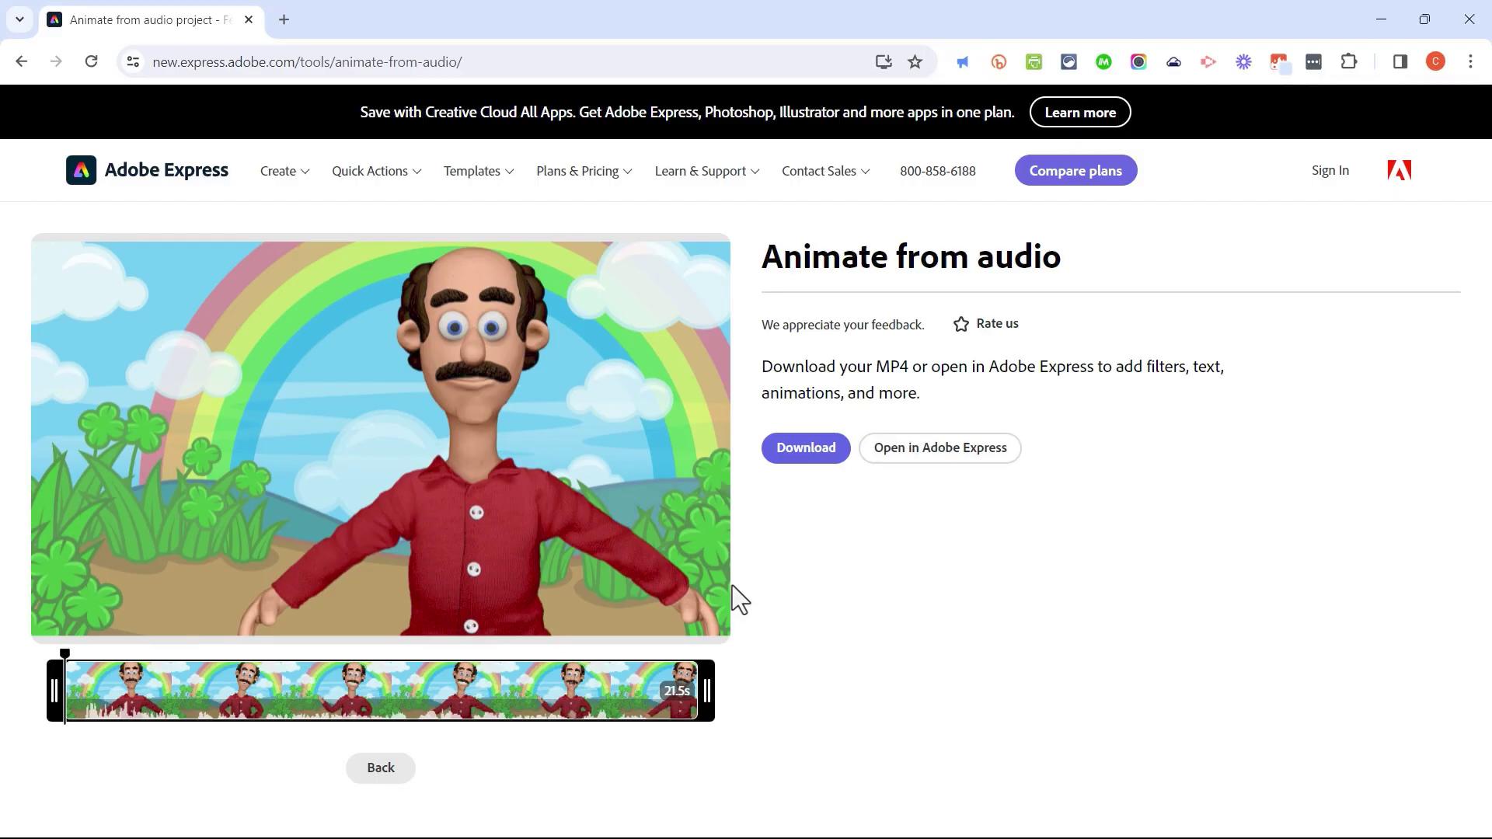
Step: Play the 21.5 s lip-synced preview of Bill in the Spring Clover scene
{"action": "mouse_move", "coordinate": [391, 336]}
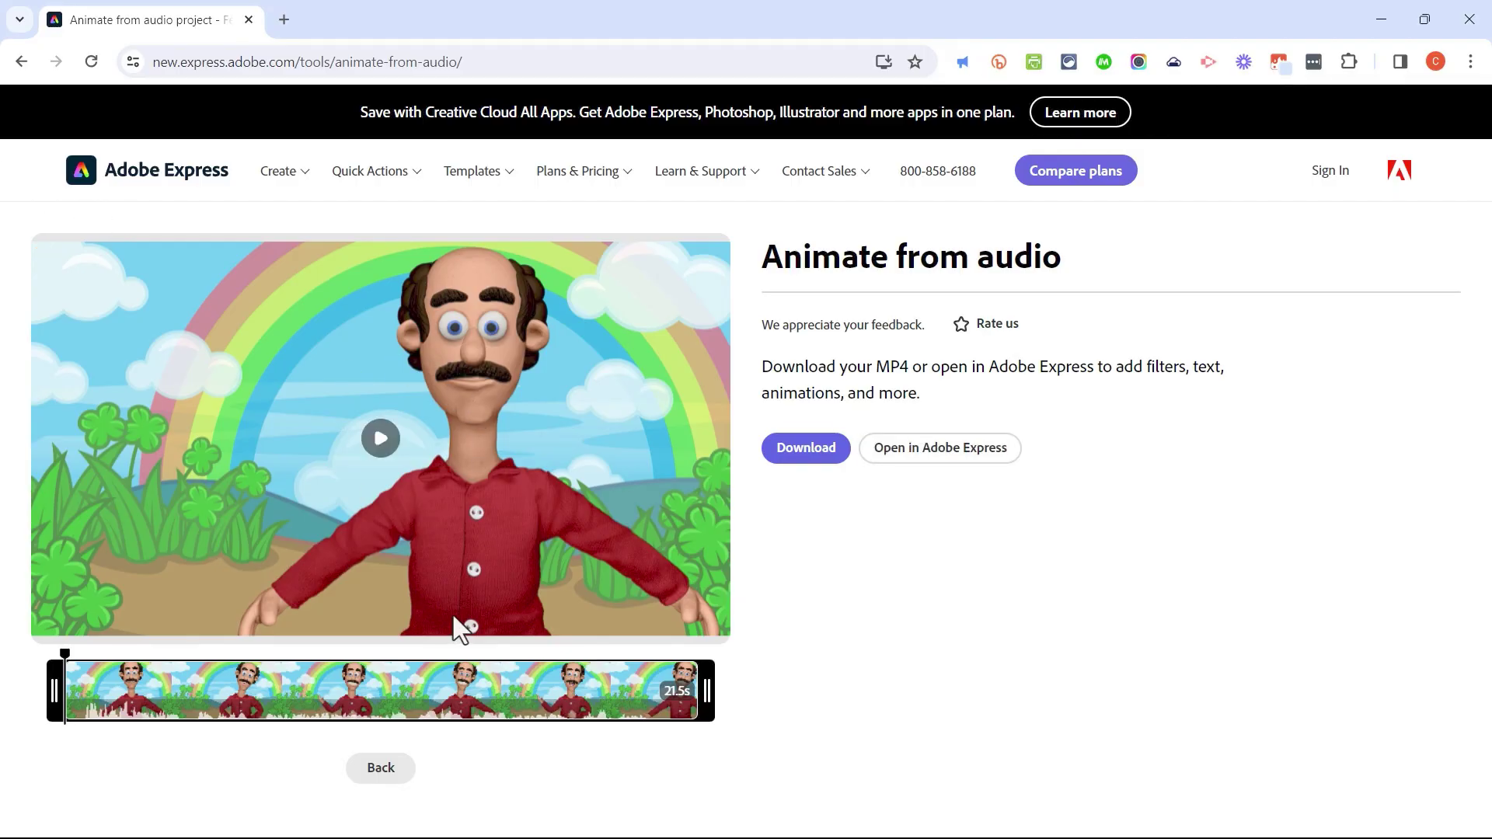
{"action": "left_click", "coordinate": [381, 440]}
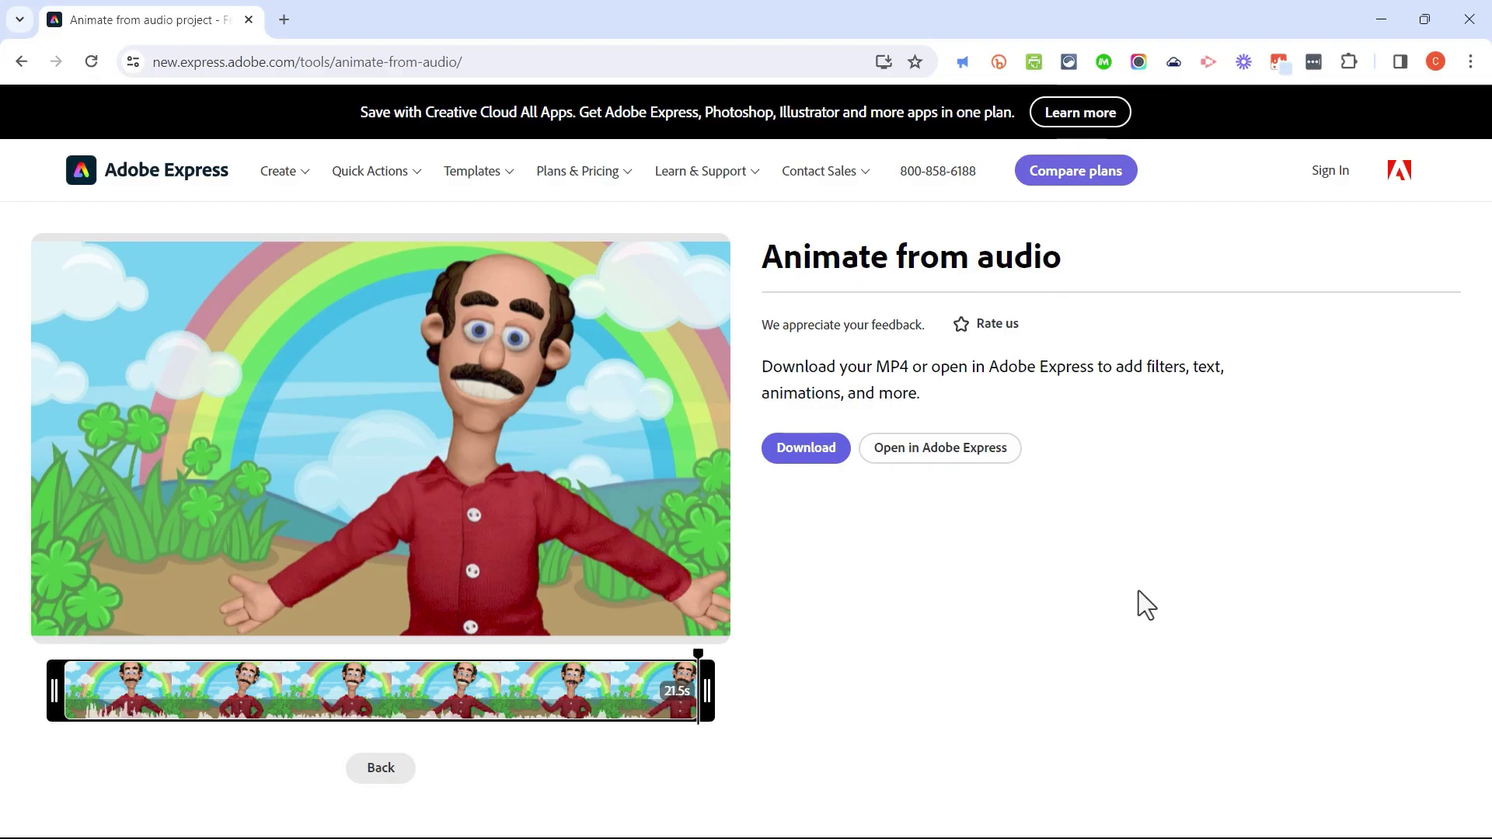
{"action": "mouse_move", "coordinate": [561, 356]}
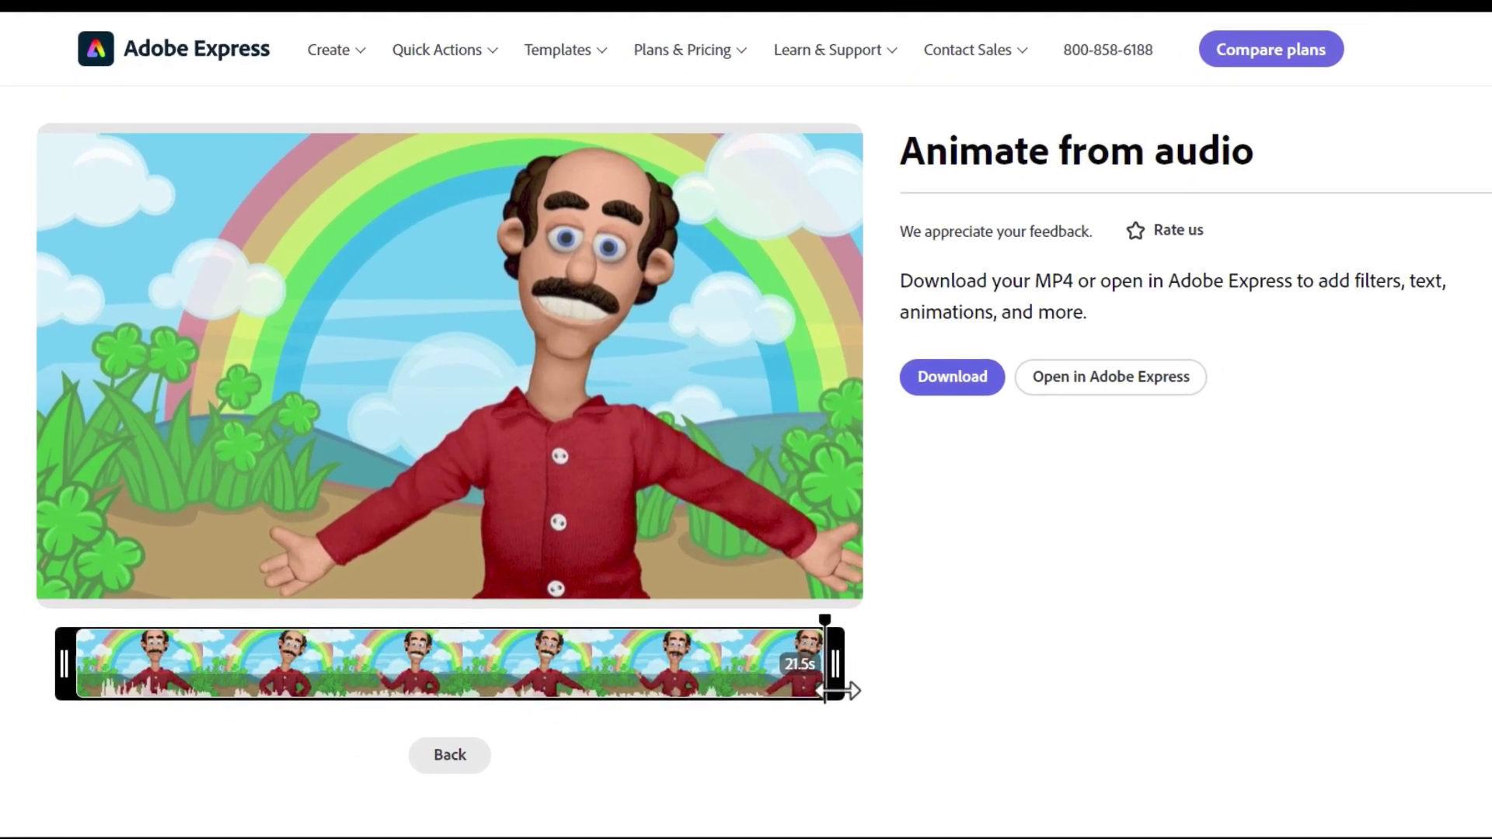
Step: Trim both ends of the clip to 20.8 s and replay it through the ending
{"action": "mouse_move", "coordinate": [839, 689]}
{"action": "left_mouse_down"}
{"action": "mouse_move", "coordinate": [853, 686]}
{"action": "mouse_move", "coordinate": [825, 685]}
{"action": "left_mouse_up"}
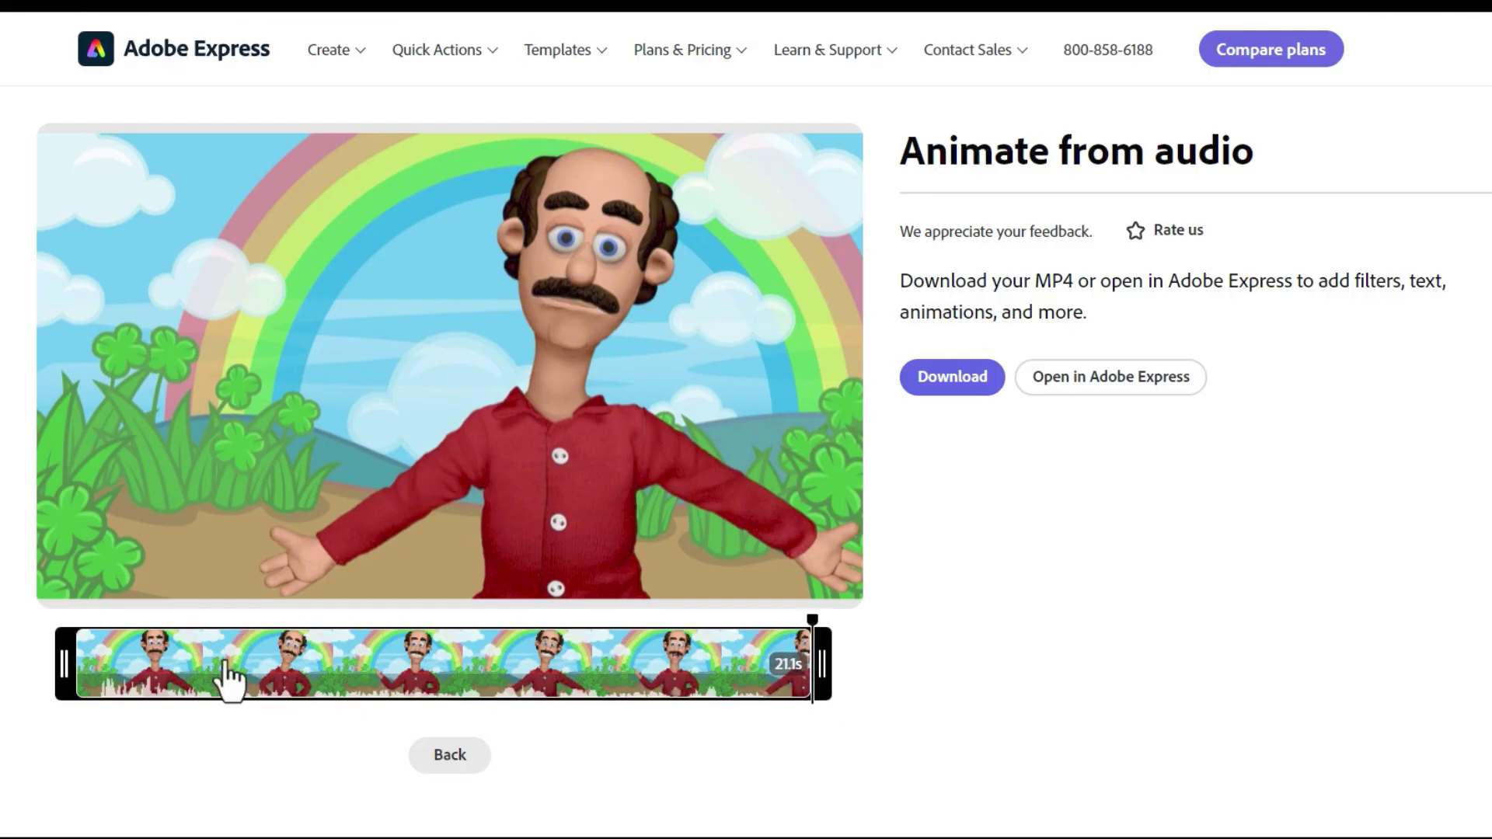
{"action": "left_click_drag", "start_coordinate": [67, 665], "coordinate": [82, 667]}
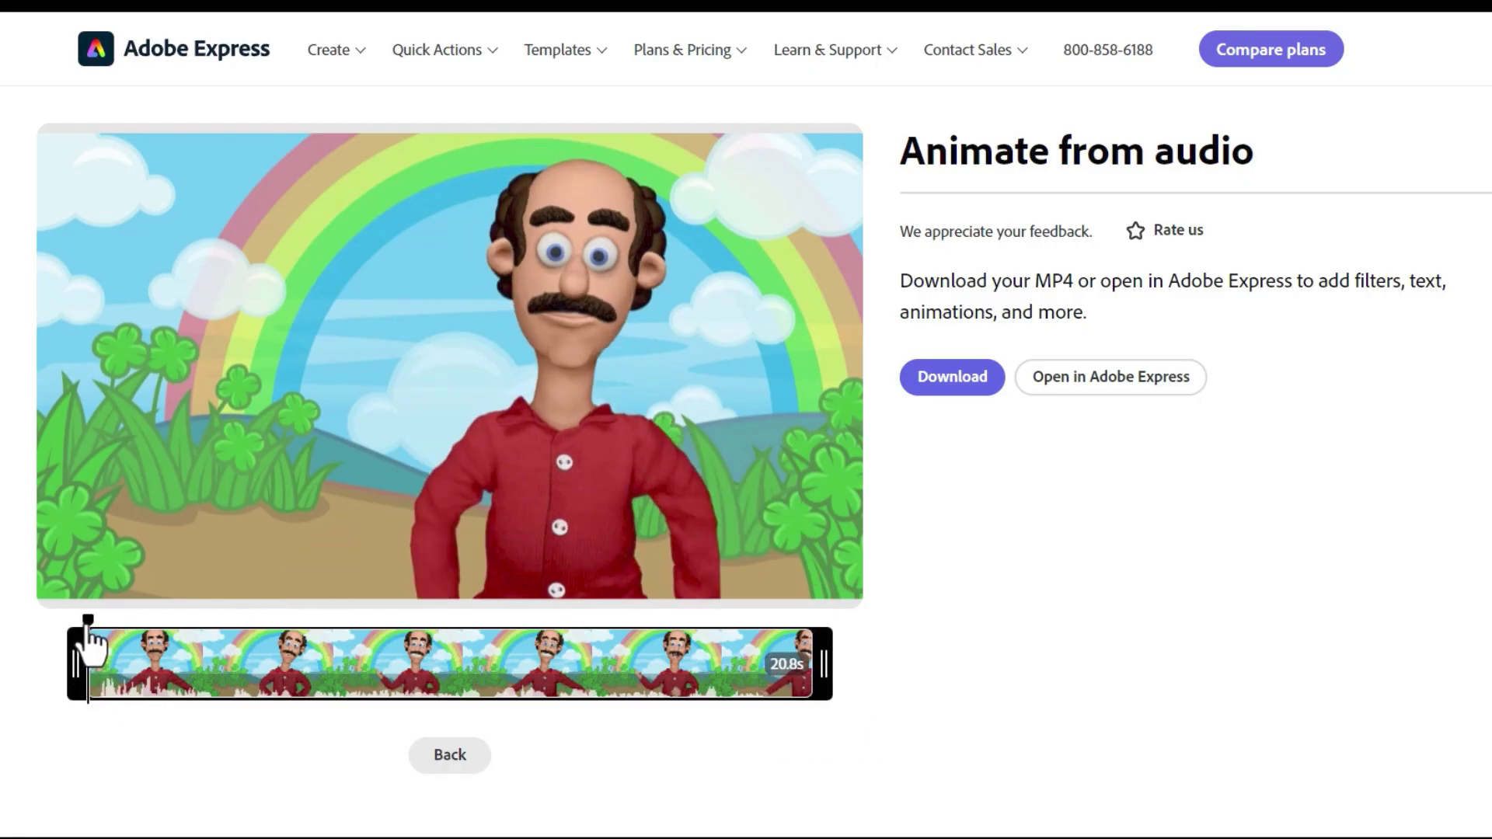
{"action": "mouse_move", "coordinate": [450, 410]}
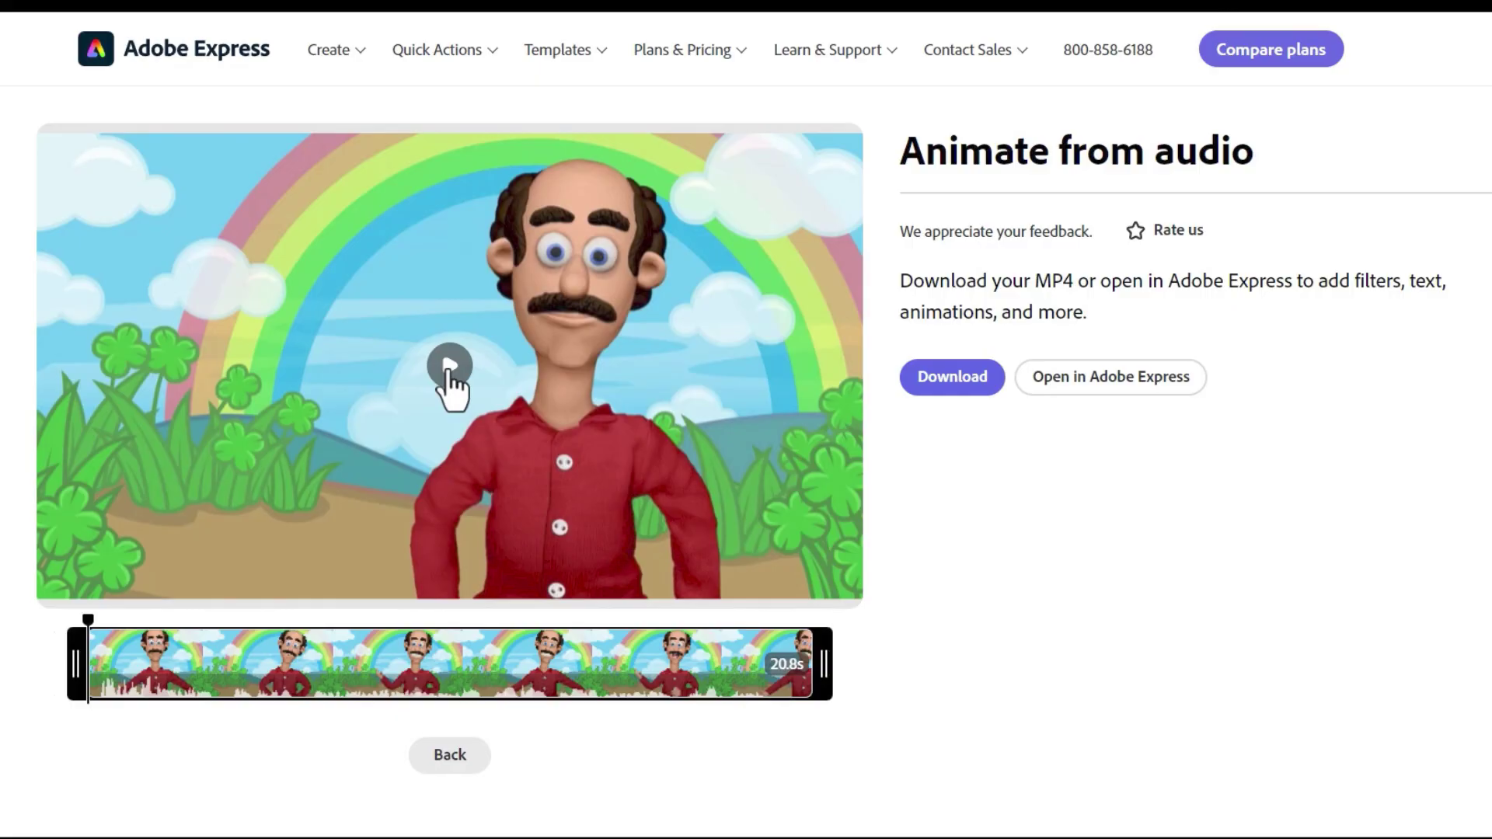
{"action": "left_click", "coordinate": [449, 367]}
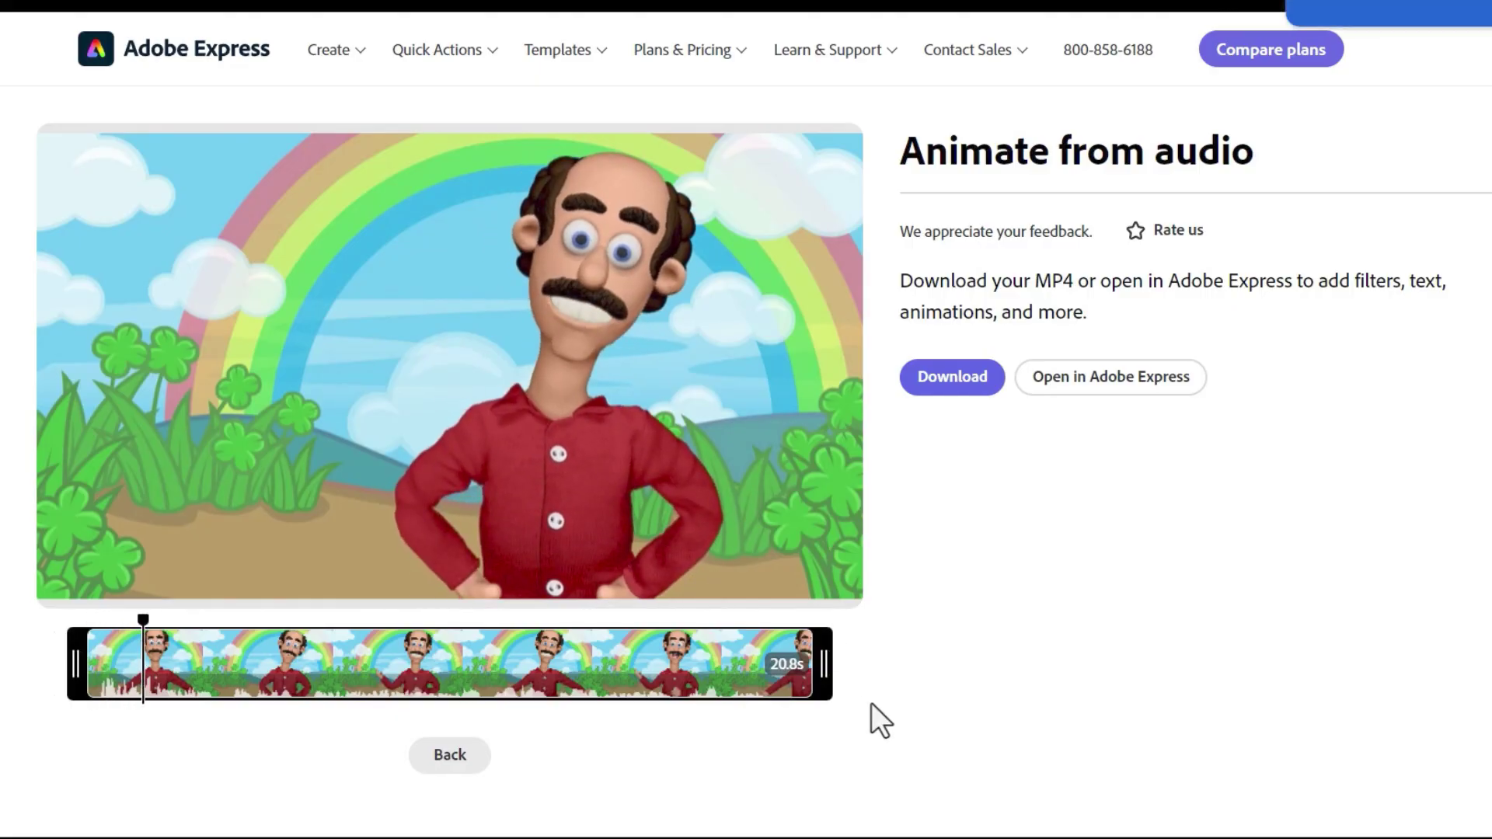
{"action": "left_click", "coordinate": [789, 651]}
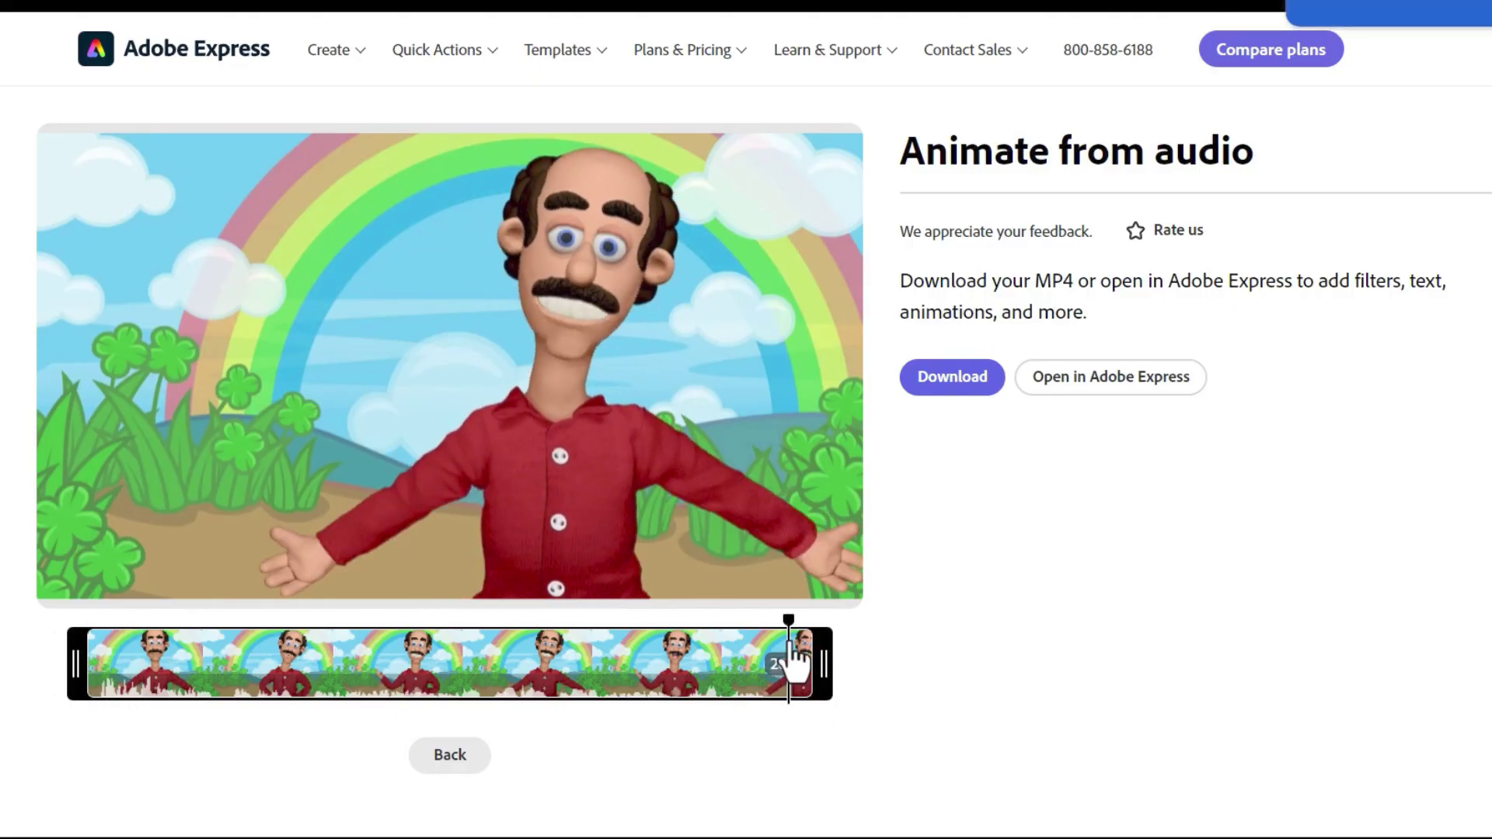
{"action": "left_click", "coordinate": [448, 369]}
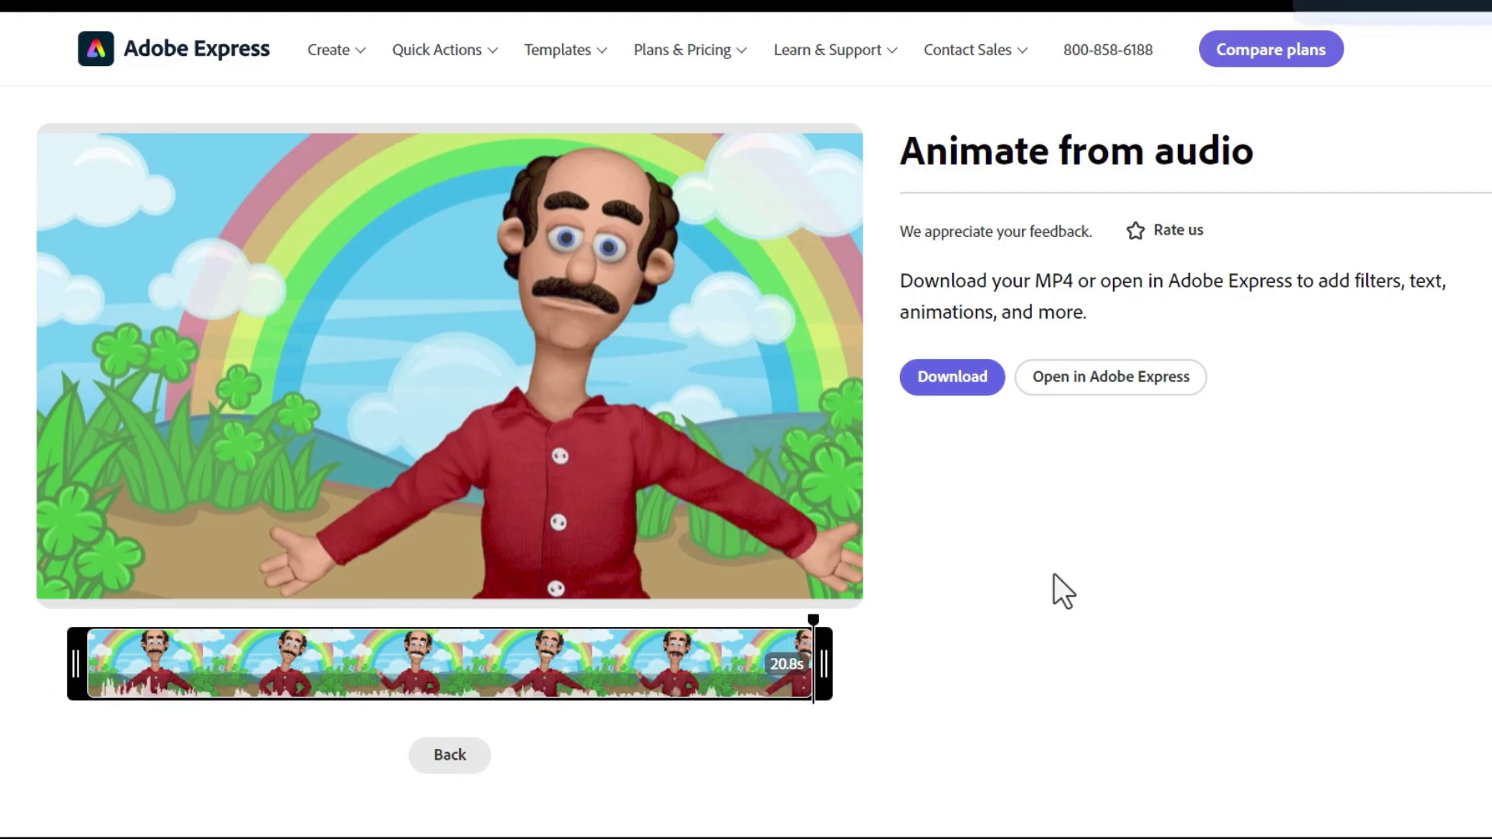
Step: Download the animation as Bill.mp4, signing up with a Google account
{"action": "left_click", "coordinate": [961, 380]}
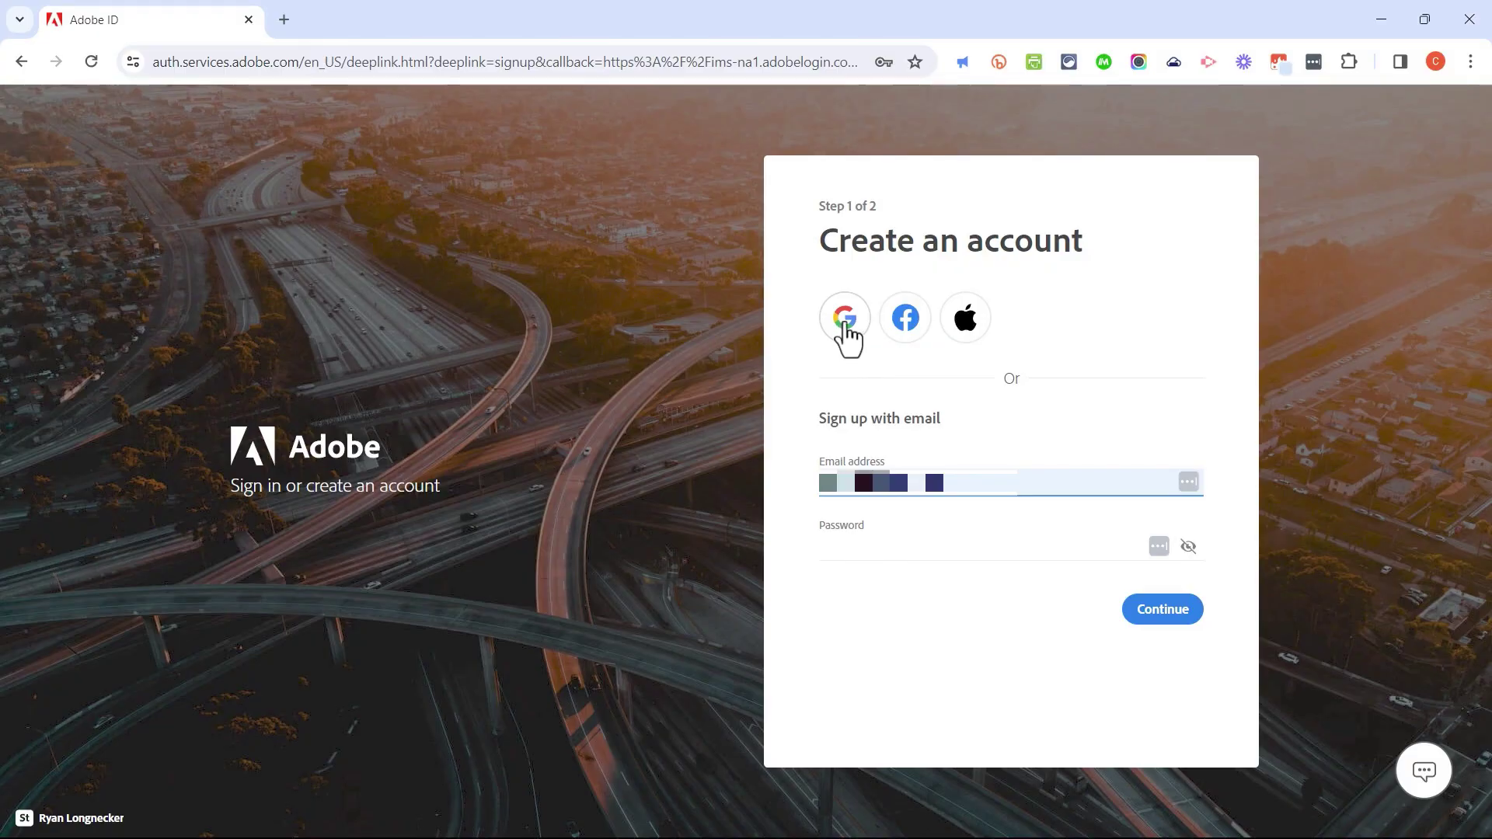
{"action": "left_click", "coordinate": [846, 325]}
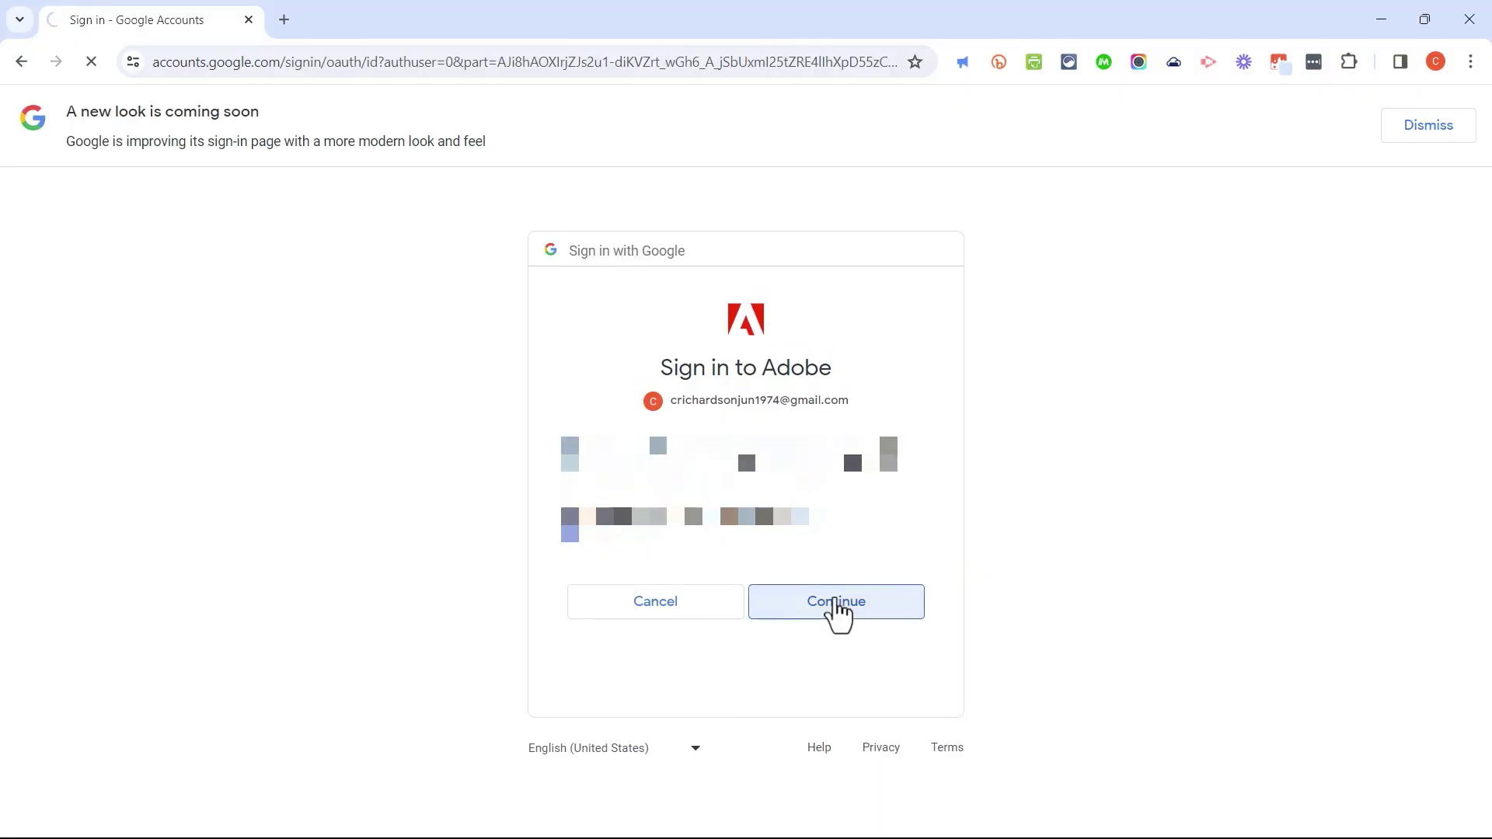
{"action": "left_click", "coordinate": [836, 603]}
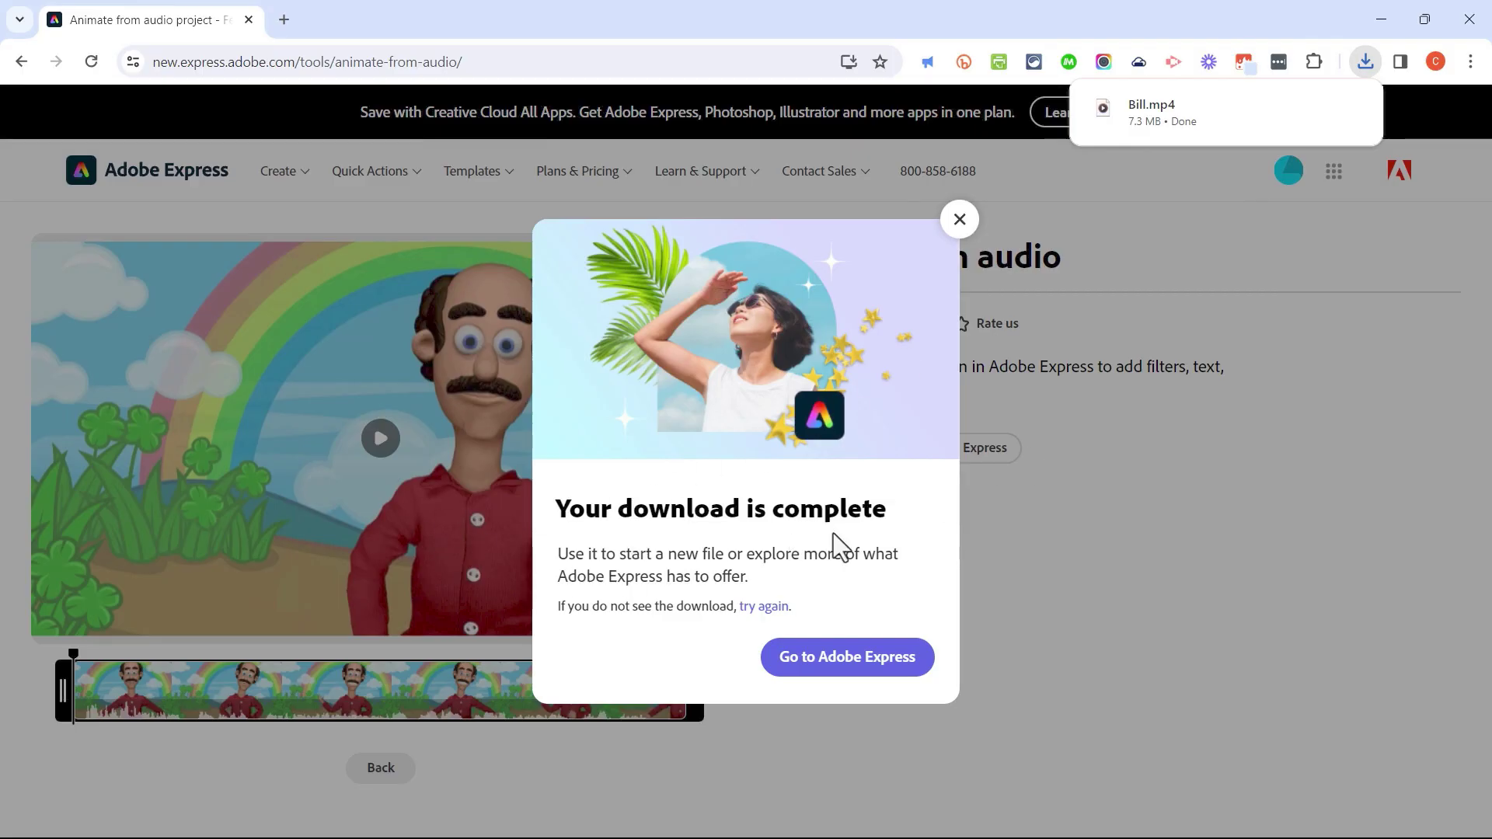
Step: Close the download-complete dialog and open Bill.mp4 from Chrome's recent downloads
{"action": "left_click", "coordinate": [959, 220]}
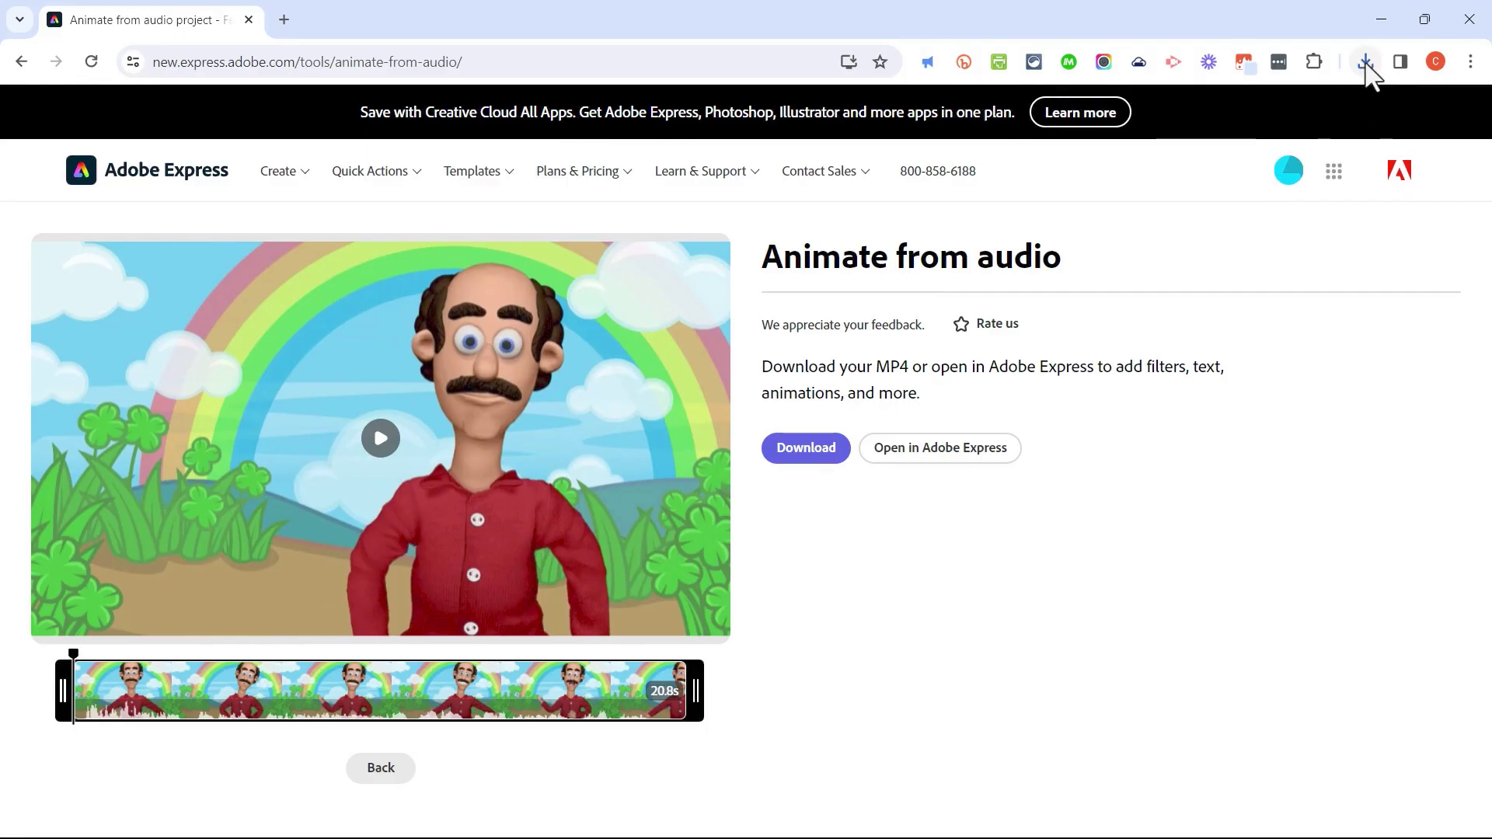
{"action": "left_click", "coordinate": [1365, 63]}
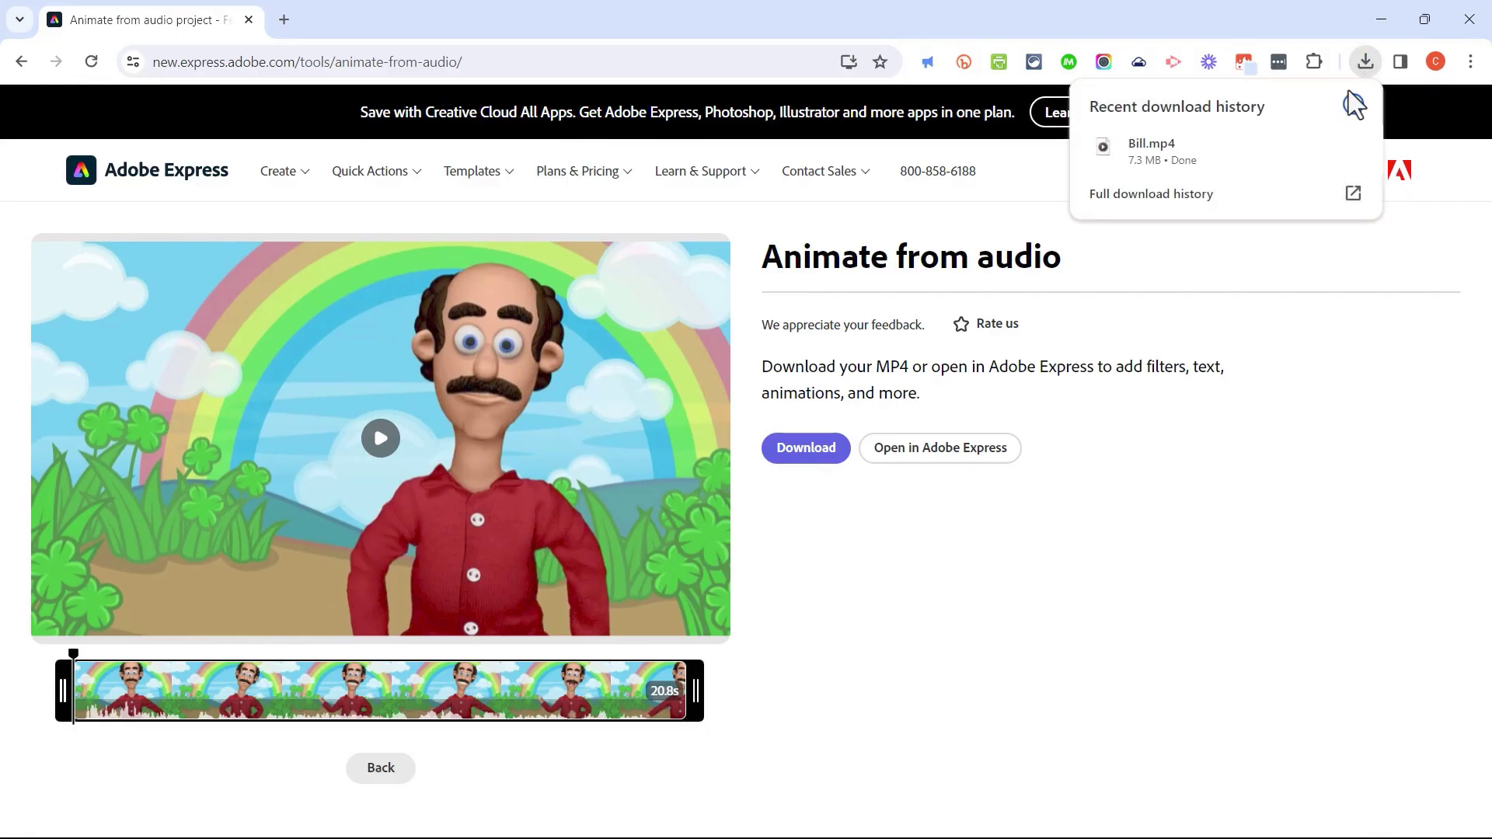
{"action": "left_click", "coordinate": [1158, 153]}
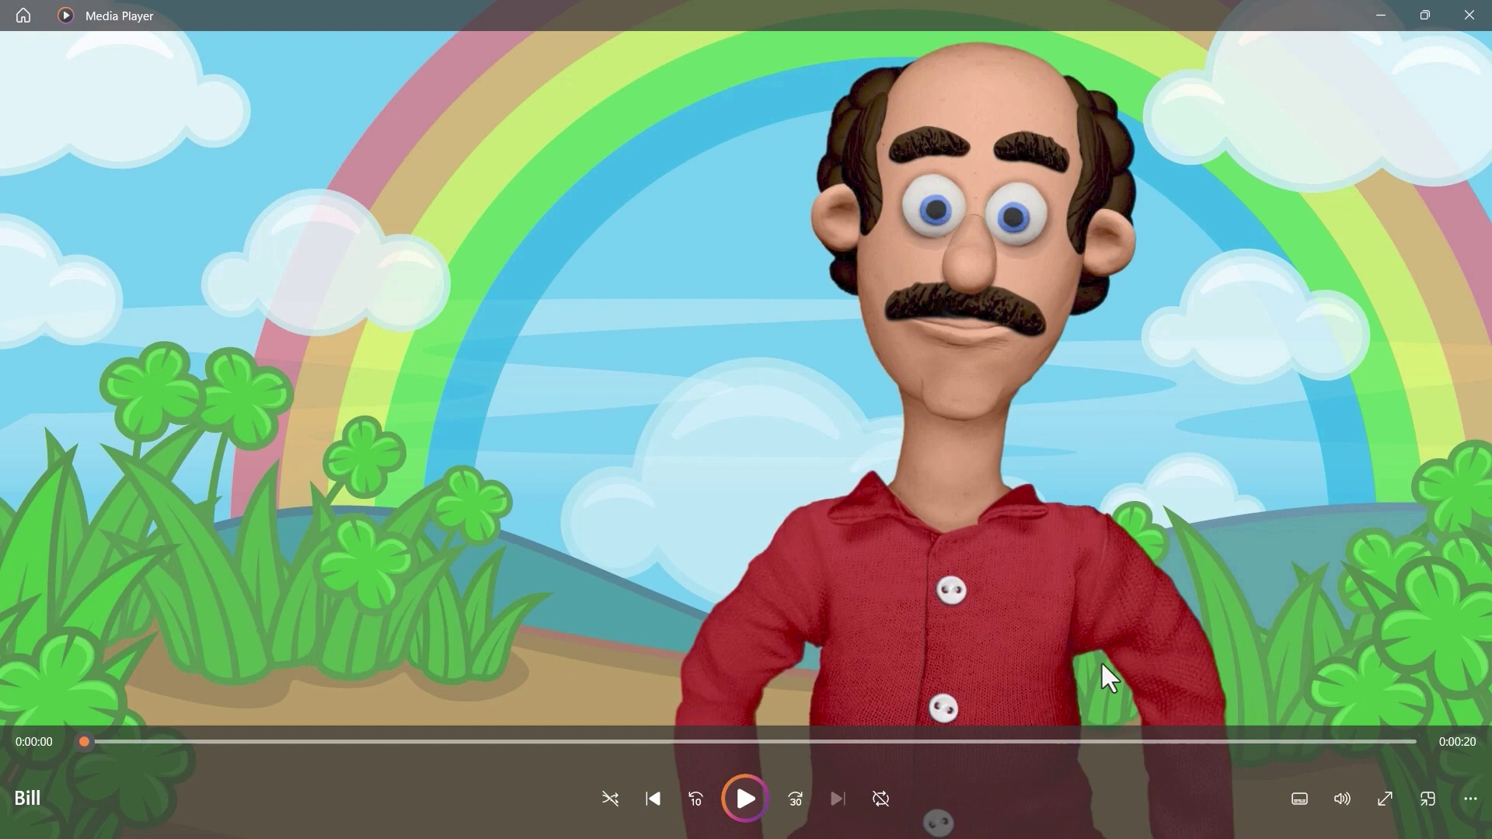
Step: Play Bill.mp4 in Media Player, pause at 0:00:05, and close the player
{"action": "left_click", "coordinate": [748, 796]}
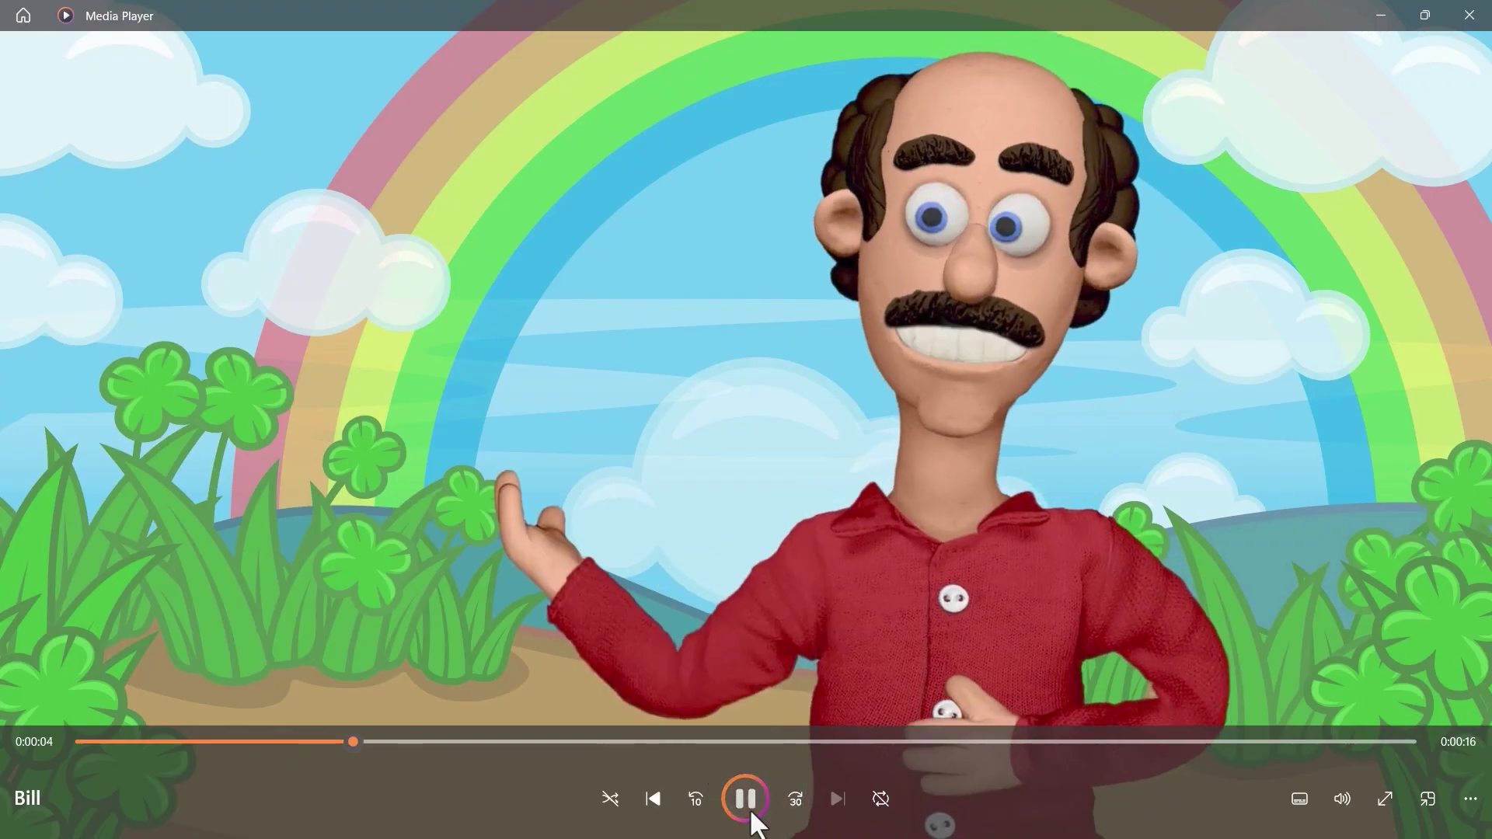
{"action": "left_click", "coordinate": [751, 812]}
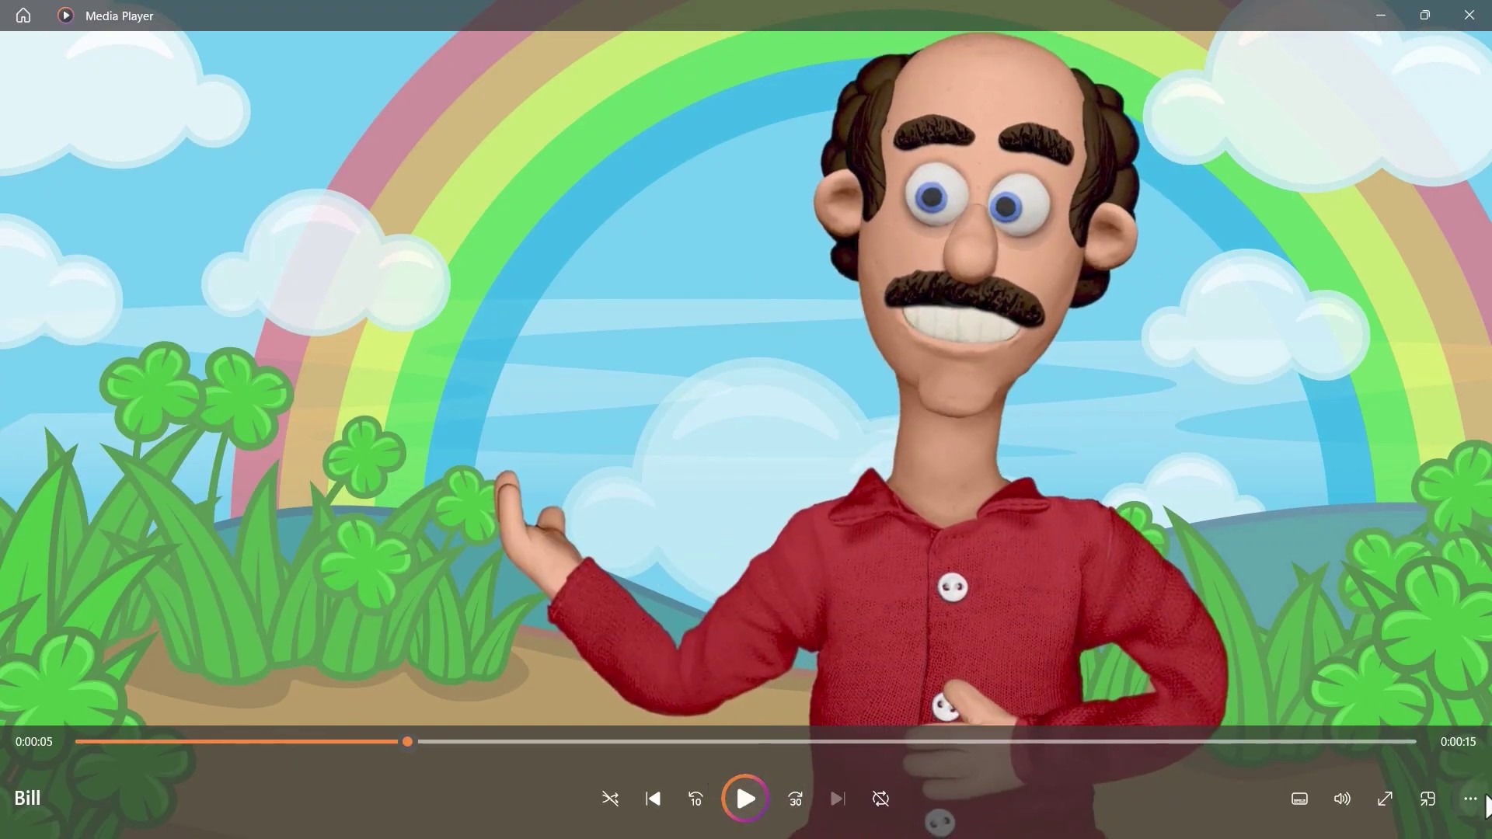
{"action": "left_click", "coordinate": [1472, 14]}
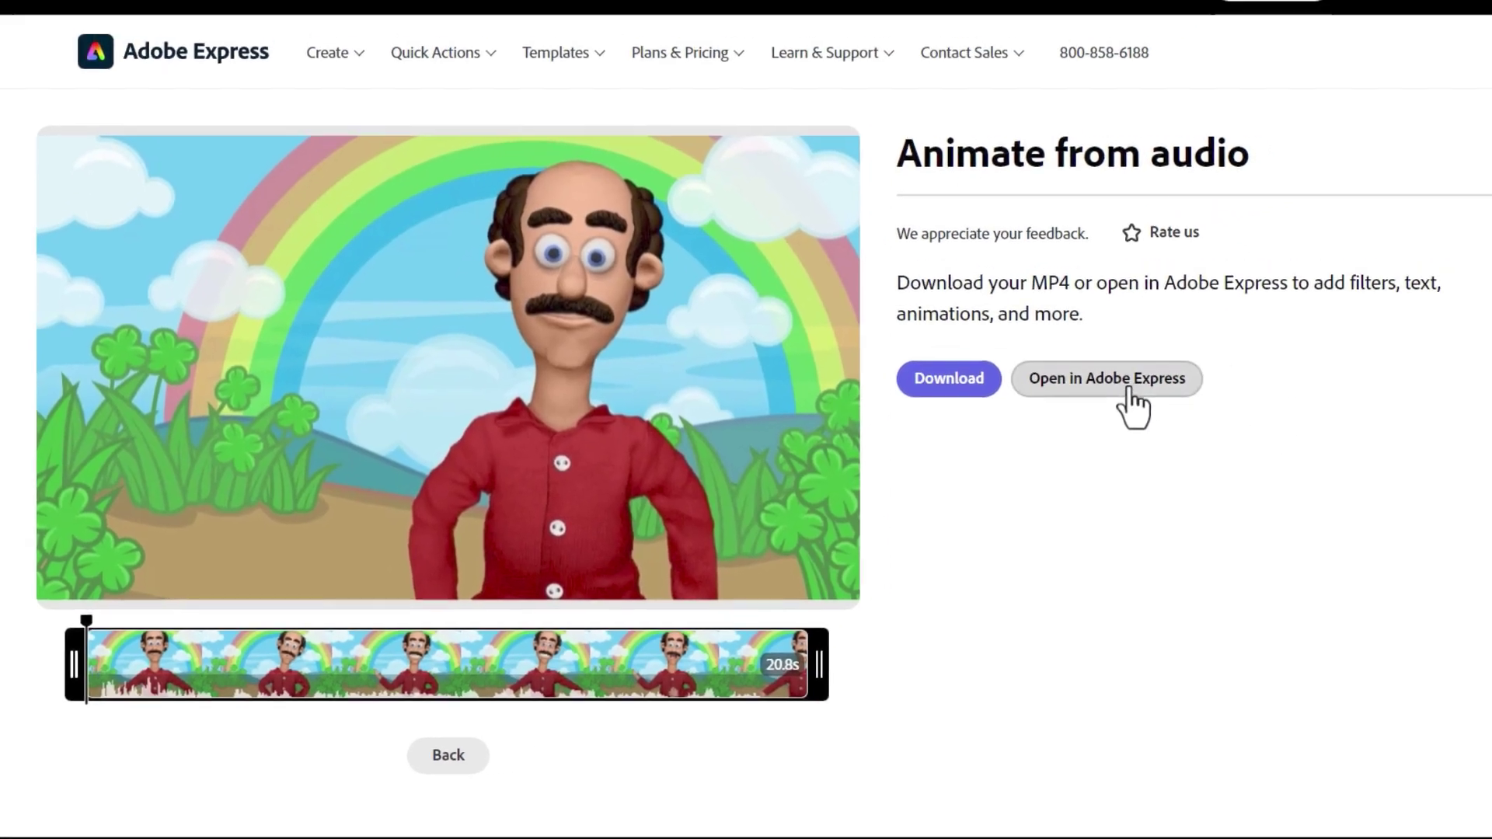
Step: Open the animation in the editor, dismissing the welcome, tour, notification prompt and Discover panel
{"action": "left_click", "coordinate": [1259, 331]}
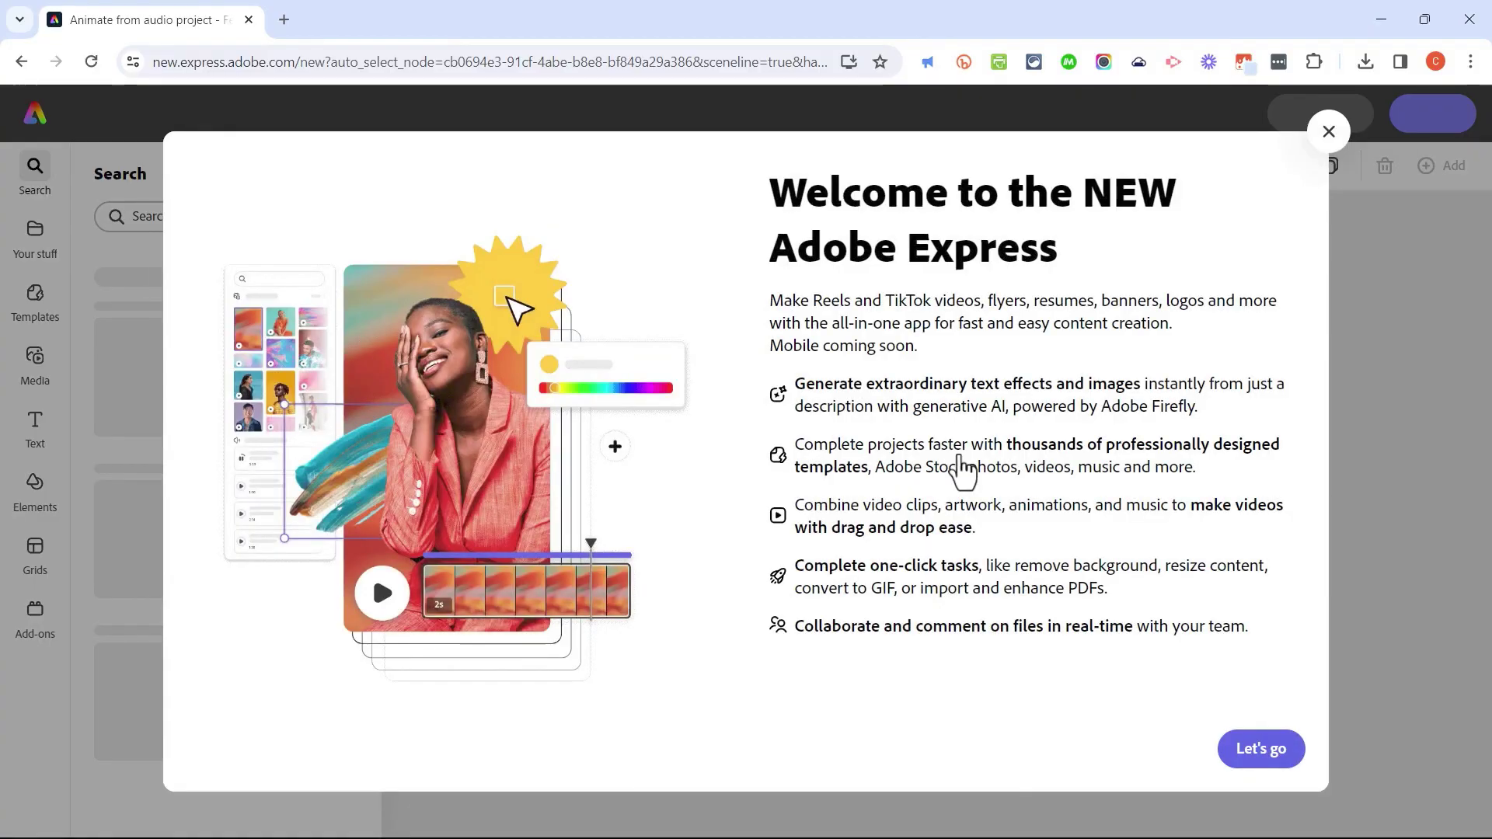
{"action": "left_click", "coordinate": [1328, 133]}
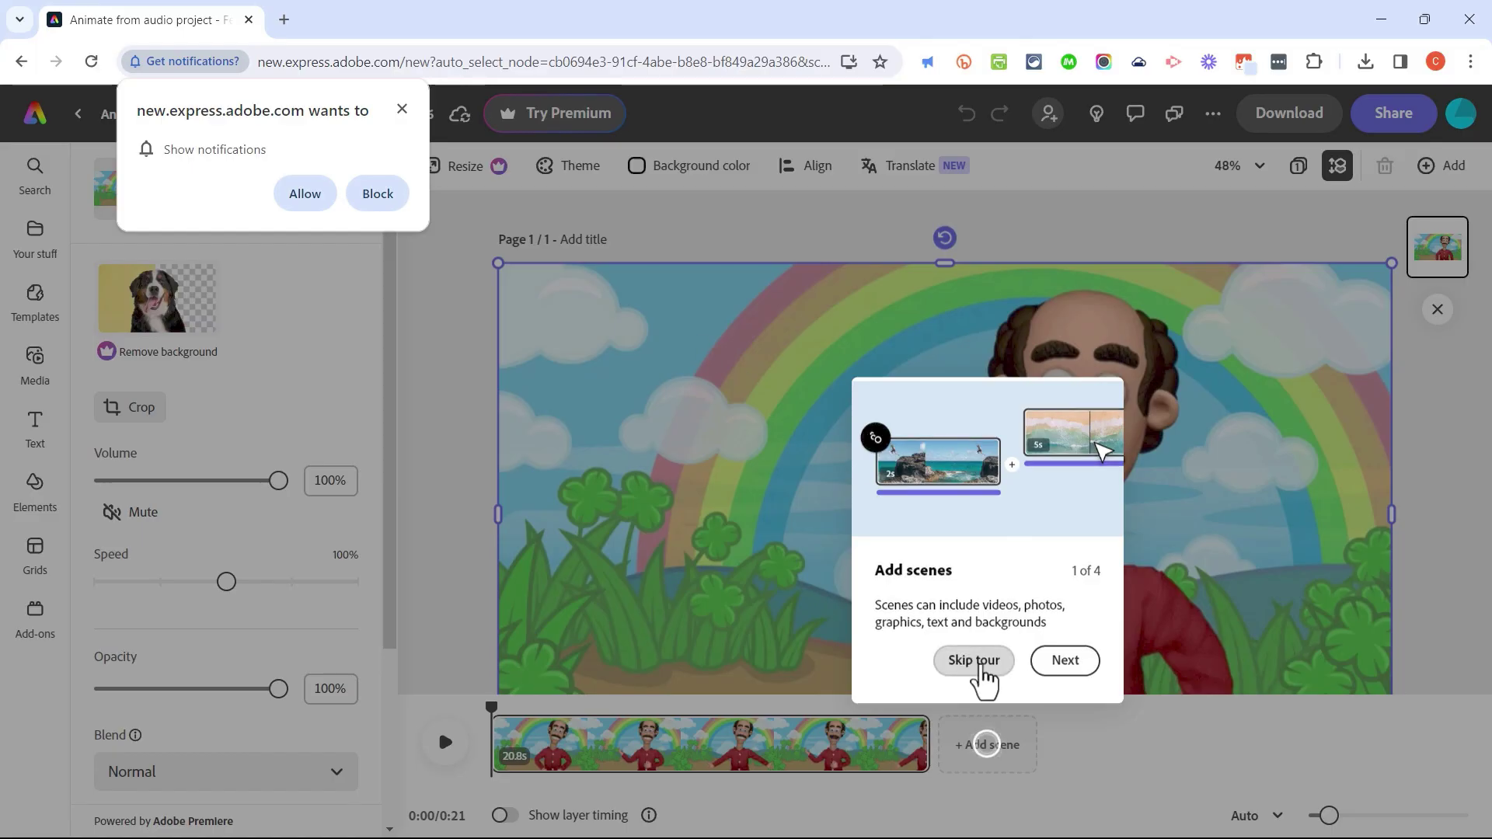
{"action": "left_click", "coordinate": [977, 662]}
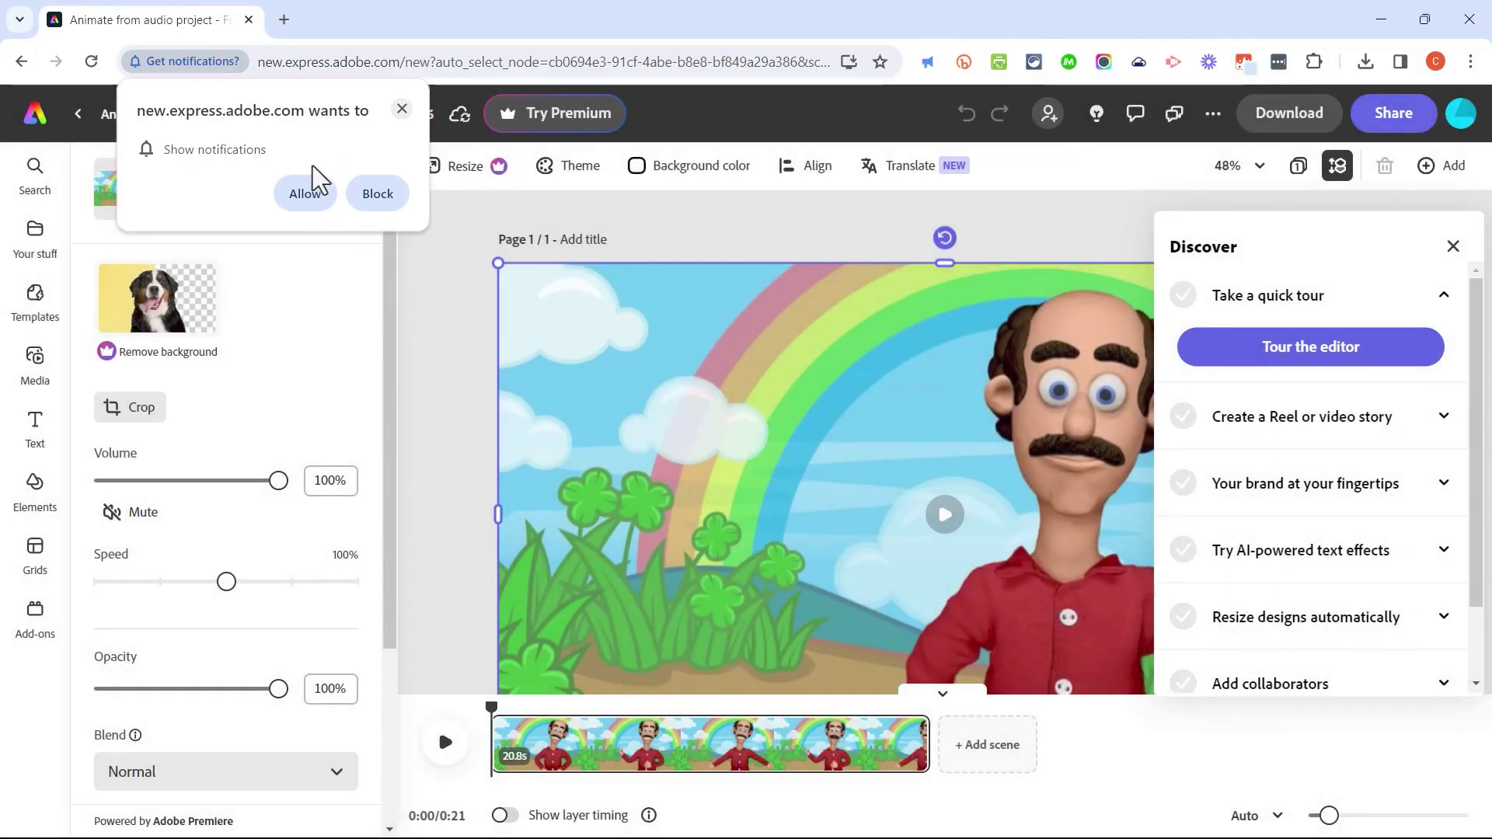
{"action": "left_click", "coordinate": [404, 109]}
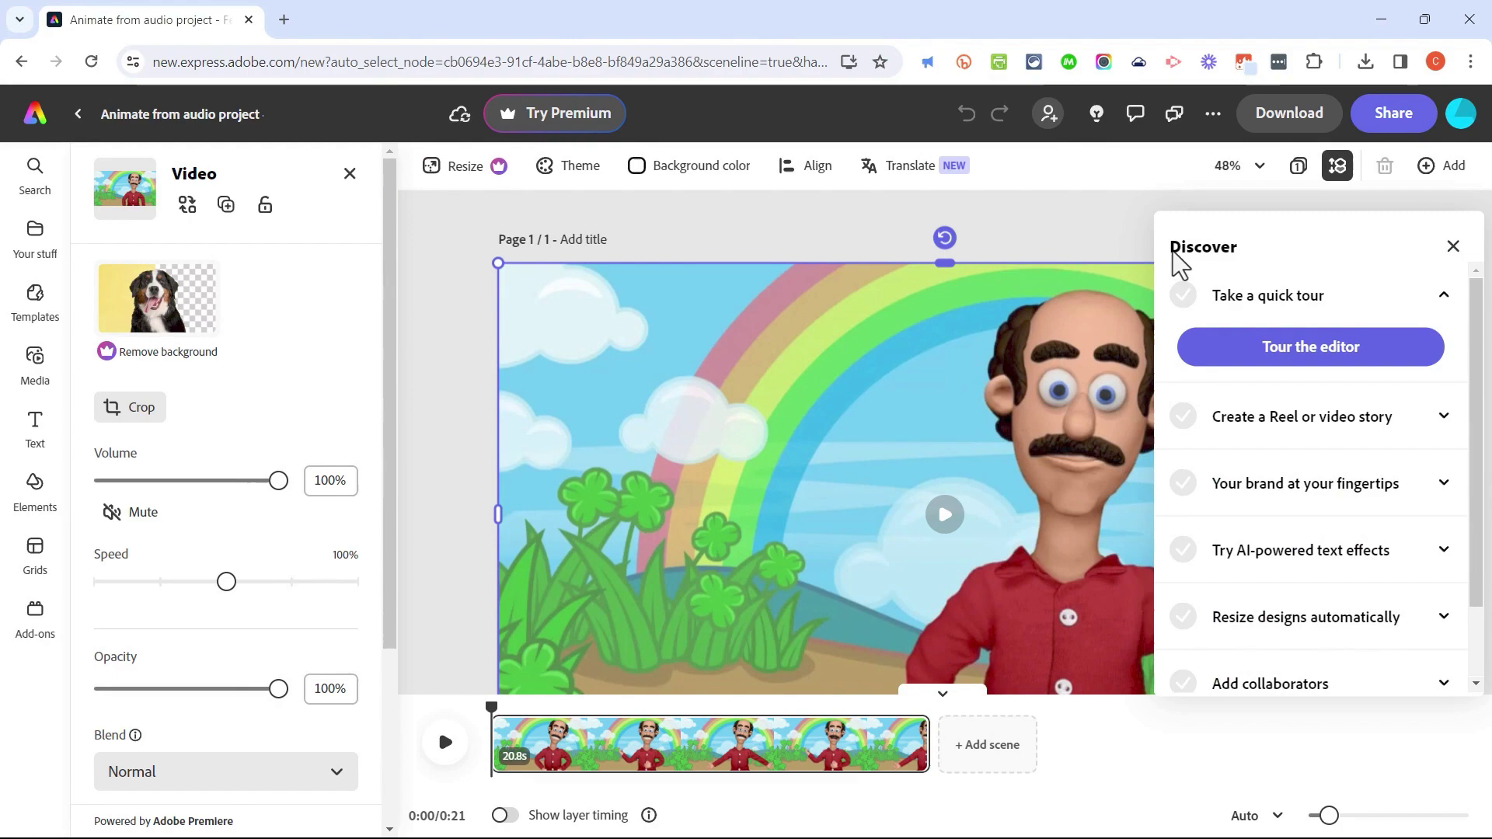
{"action": "left_click", "coordinate": [1452, 247]}
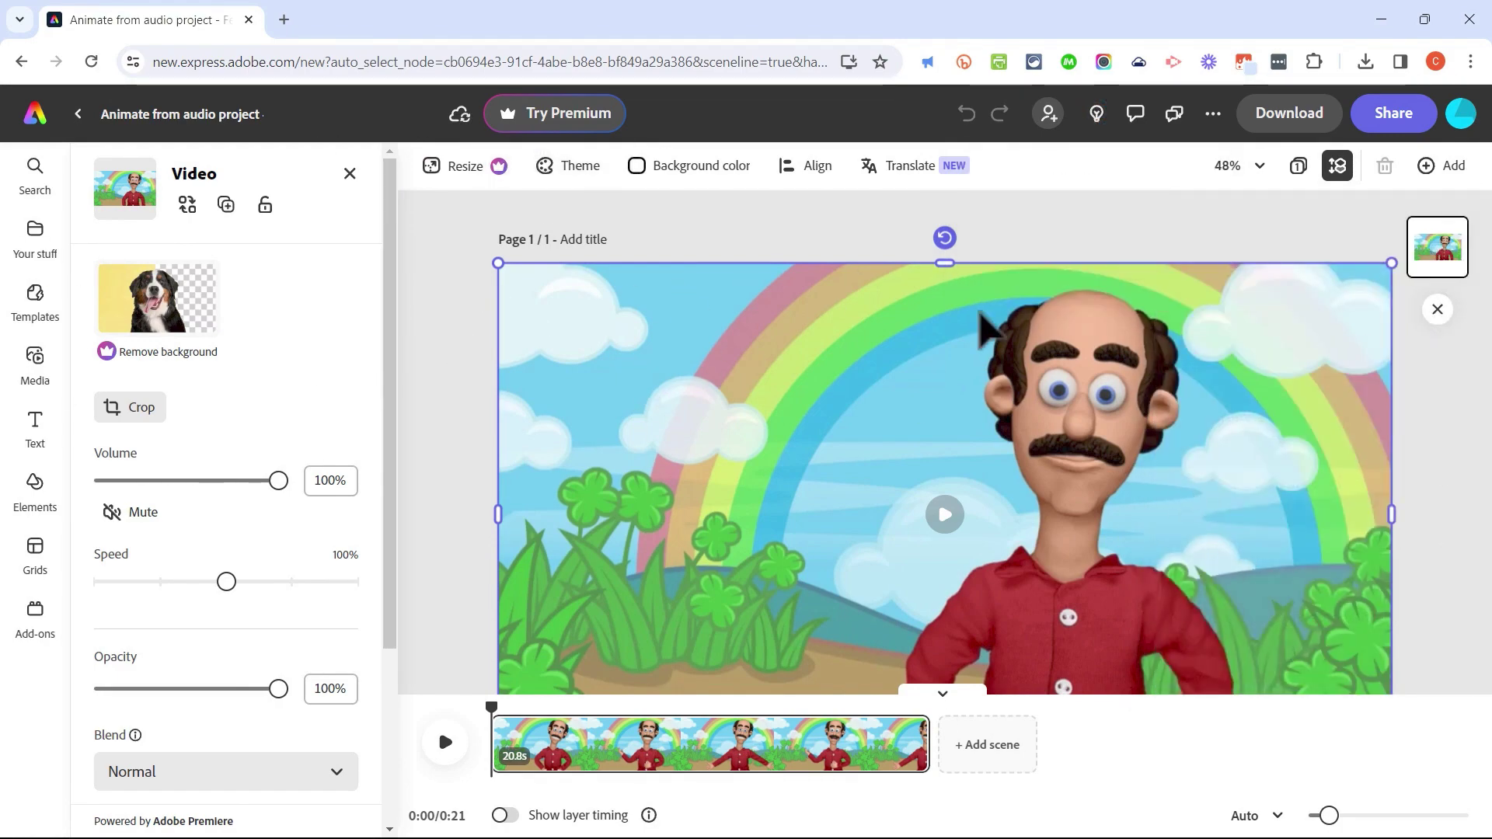
{"action": "scroll", "coordinate": [1026, 490], "scroll_direction": "down", "scroll_amount": 1}
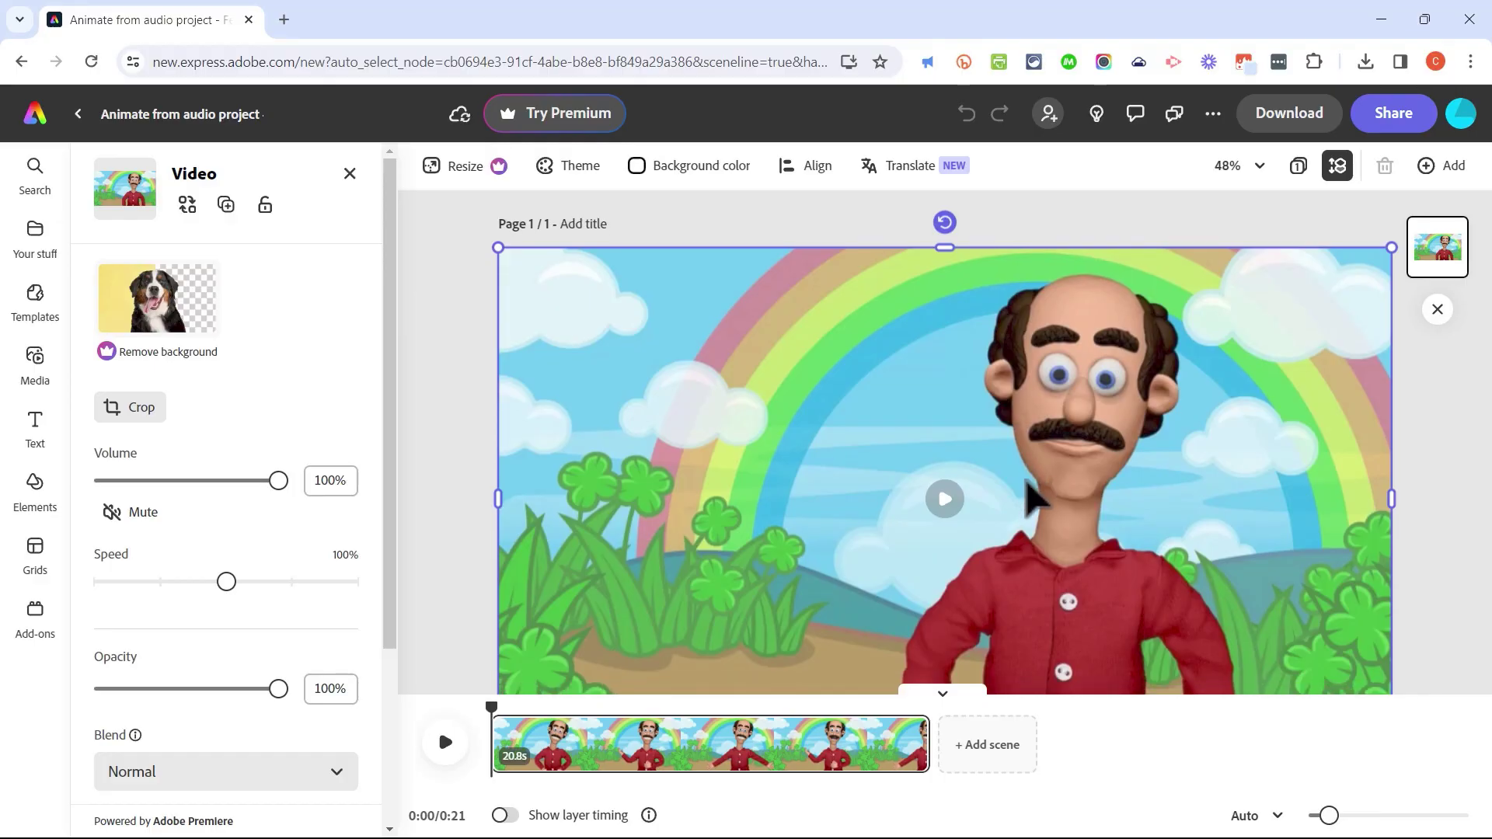
{"action": "scroll", "coordinate": [1035, 479], "scroll_direction": "down", "scroll_amount": 1}
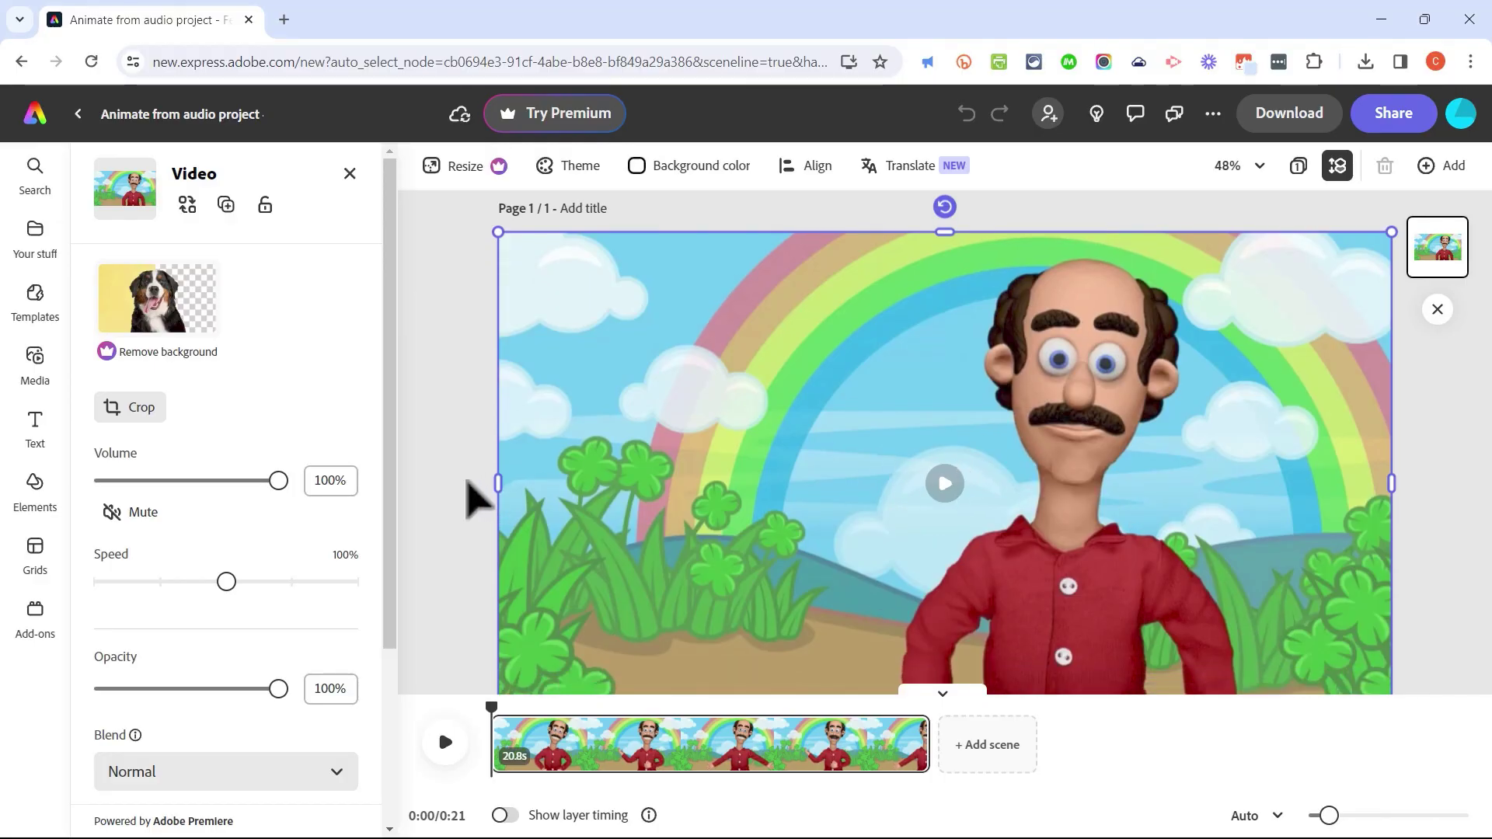
Step: Add the Vegan Gelato headline at the scene's top-left and retype it as 'New Semester!!!!'
{"action": "left_click", "coordinate": [35, 424]}
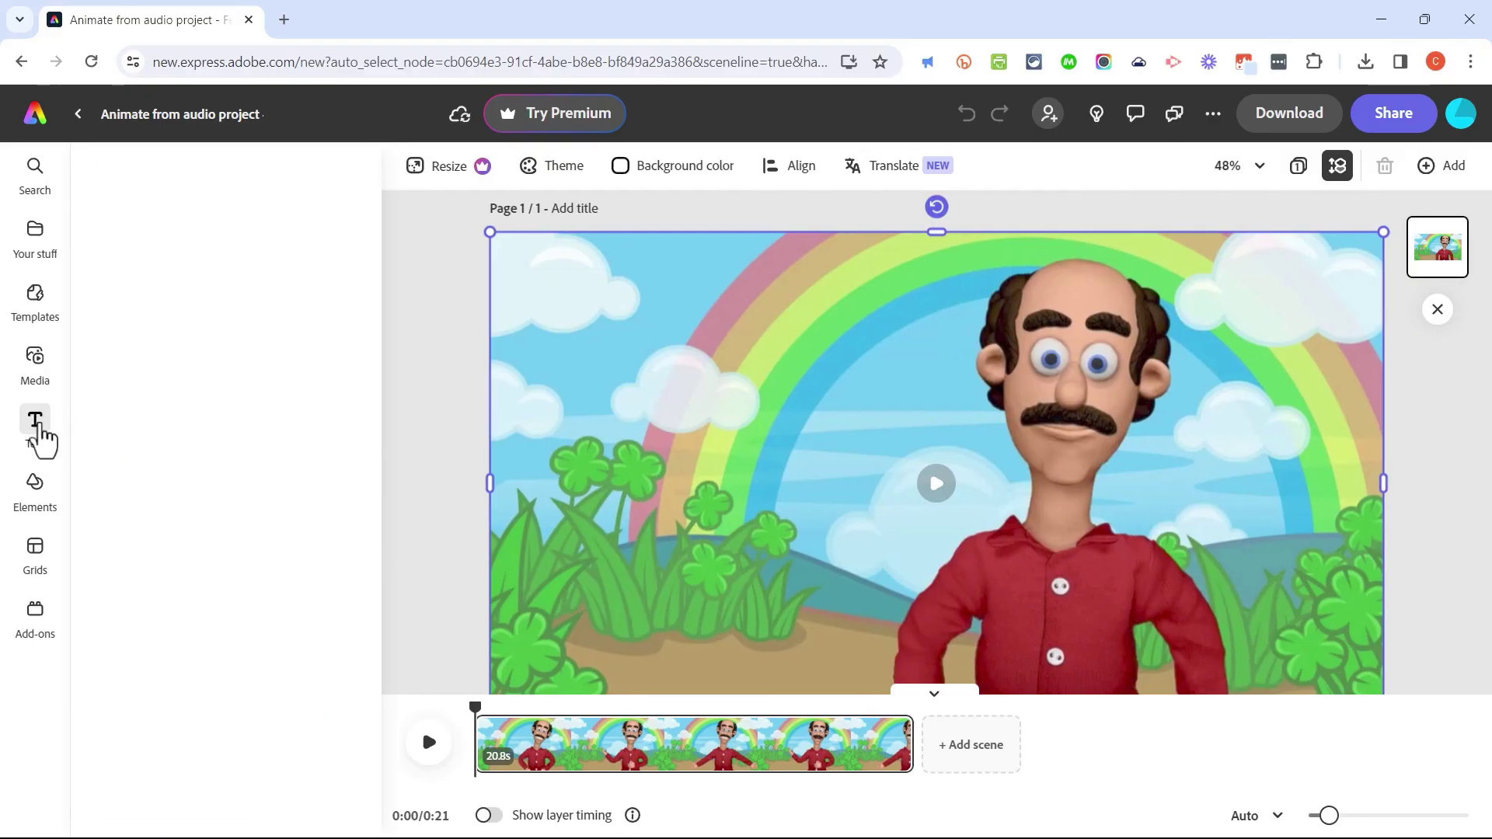
{"action": "scroll", "coordinate": [247, 369], "scroll_direction": "down", "scroll_amount": 3}
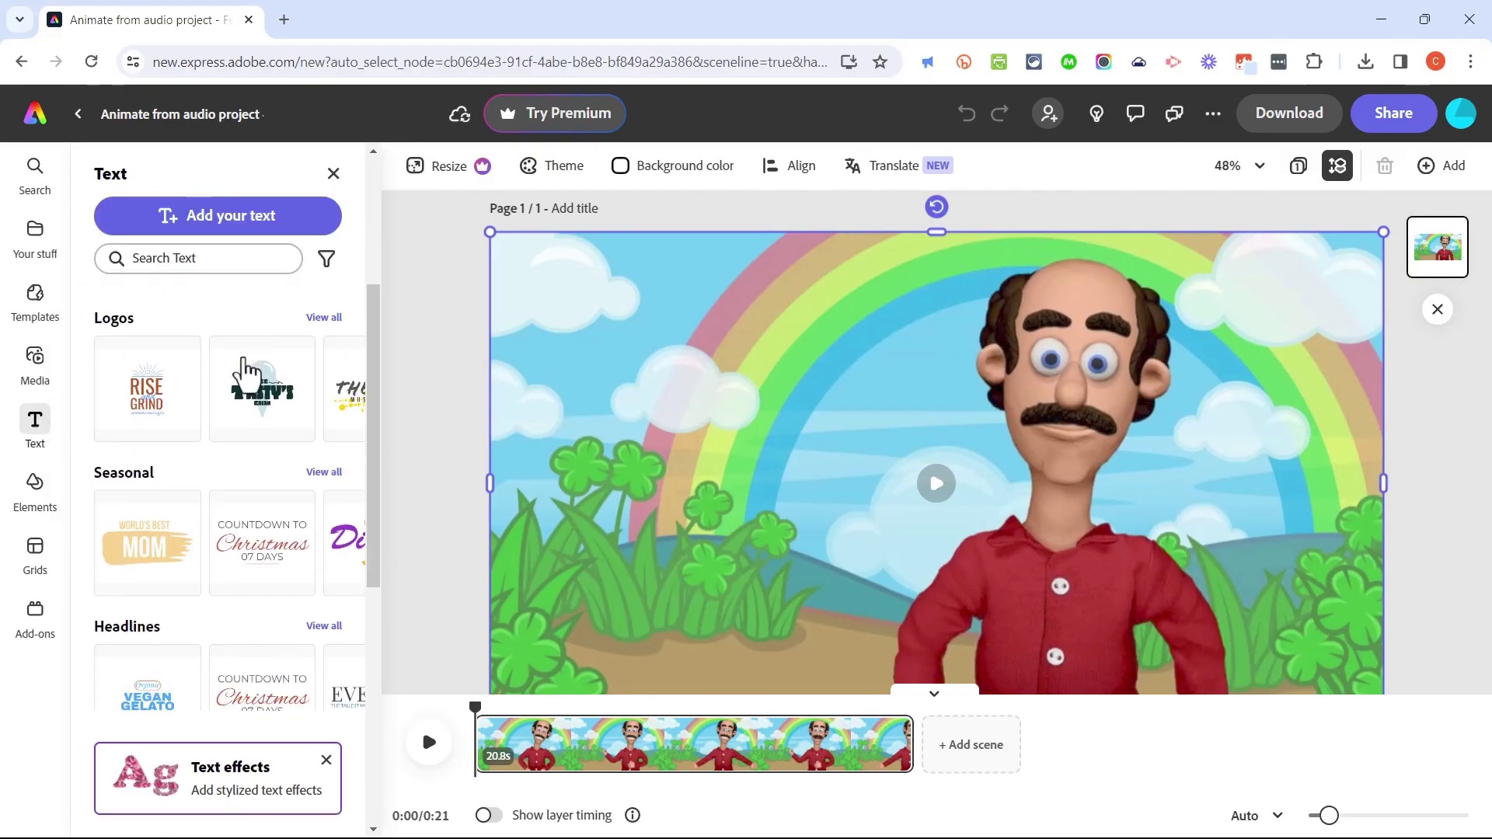
{"action": "scroll", "coordinate": [247, 369], "scroll_direction": "down", "scroll_amount": 4}
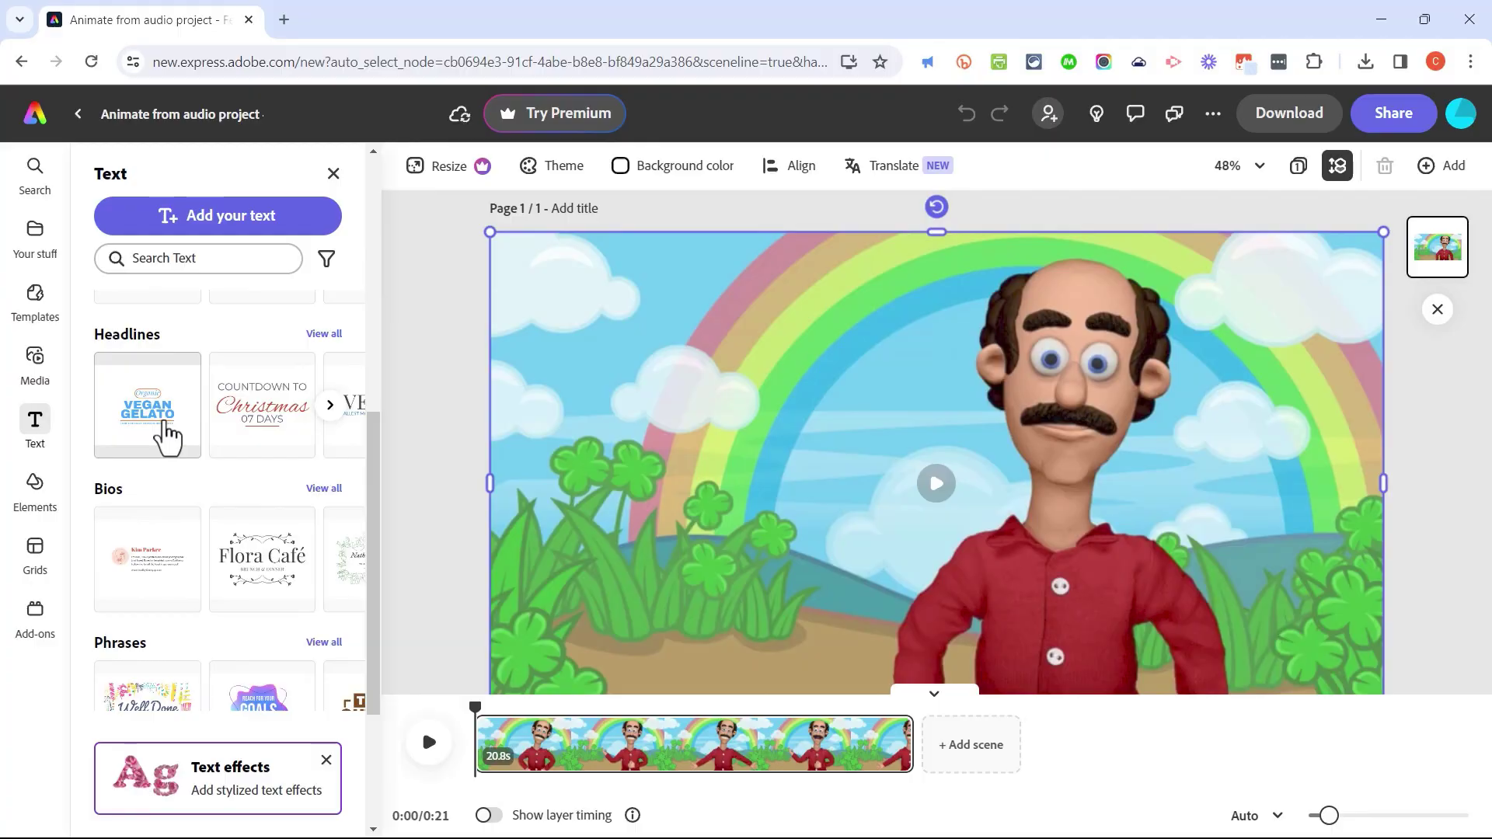
{"action": "left_click", "coordinate": [166, 435]}
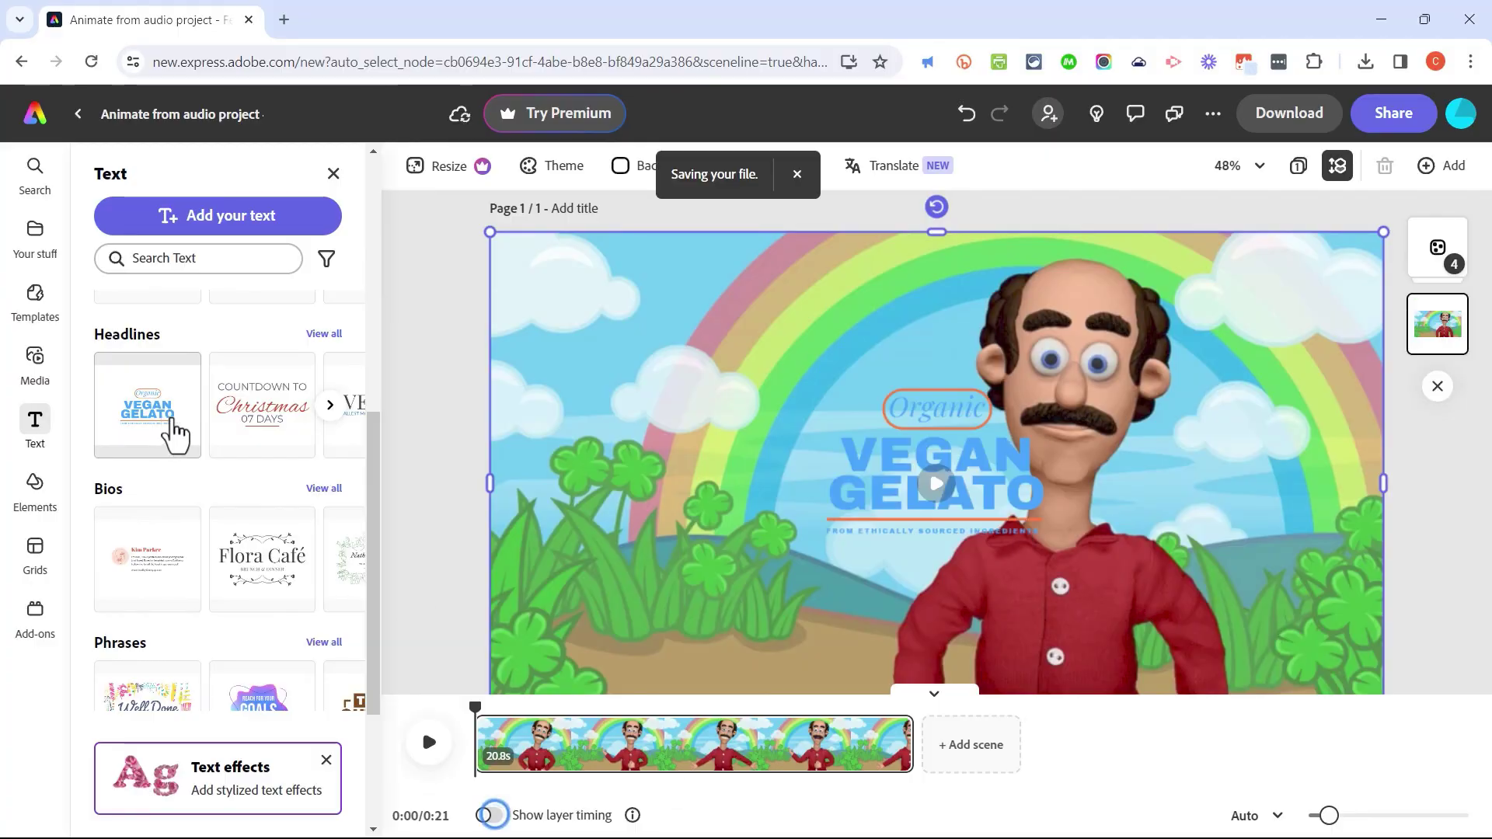
{"action": "left_click", "coordinate": [983, 494]}
{"action": "left_click_drag", "start_coordinate": [985, 501], "coordinate": [666, 365]}
{"action": "double_click", "coordinate": [666, 365]}
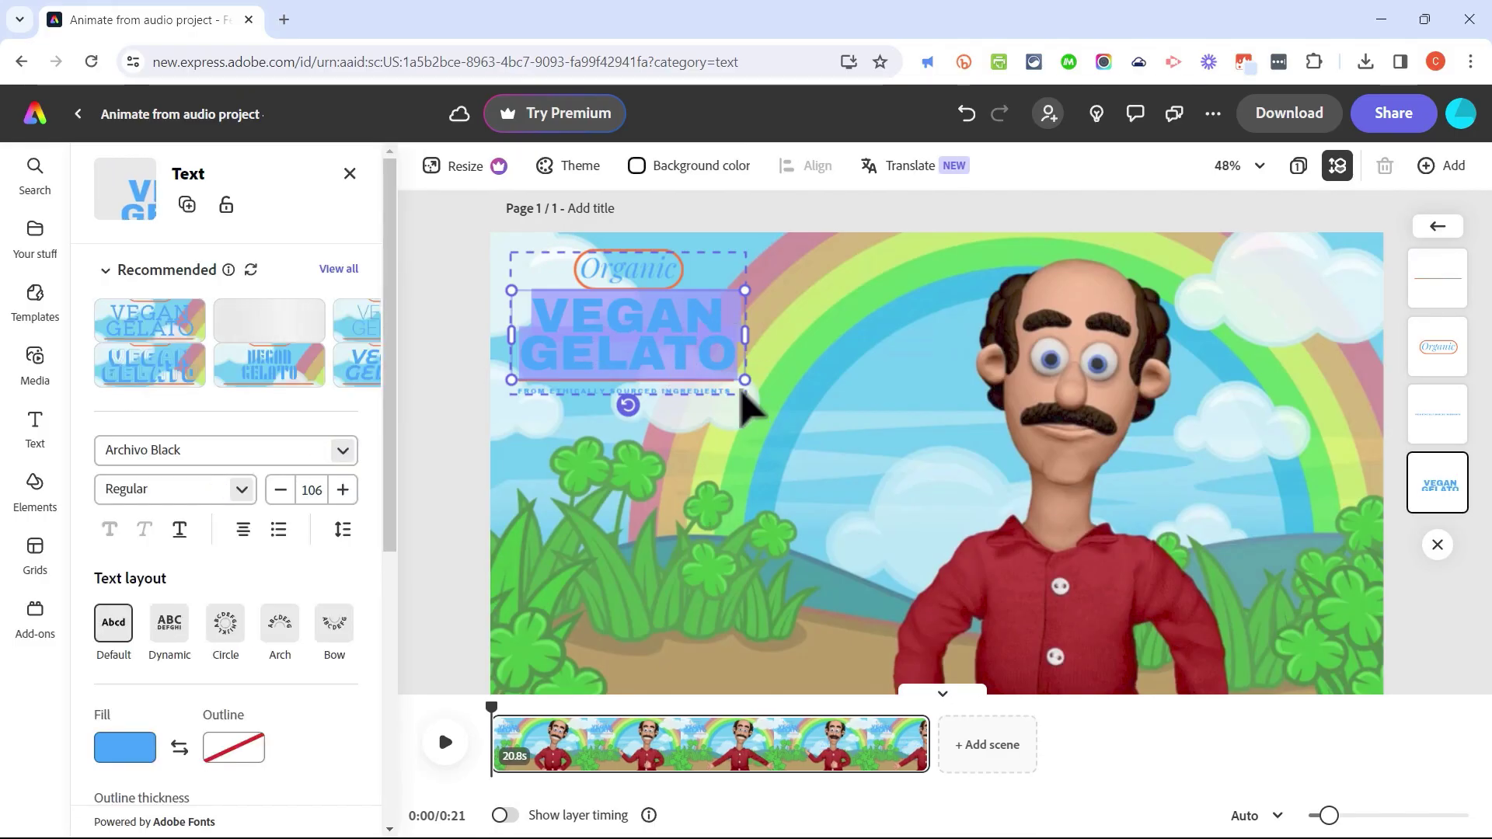
{"action": "type", "text": "N"}
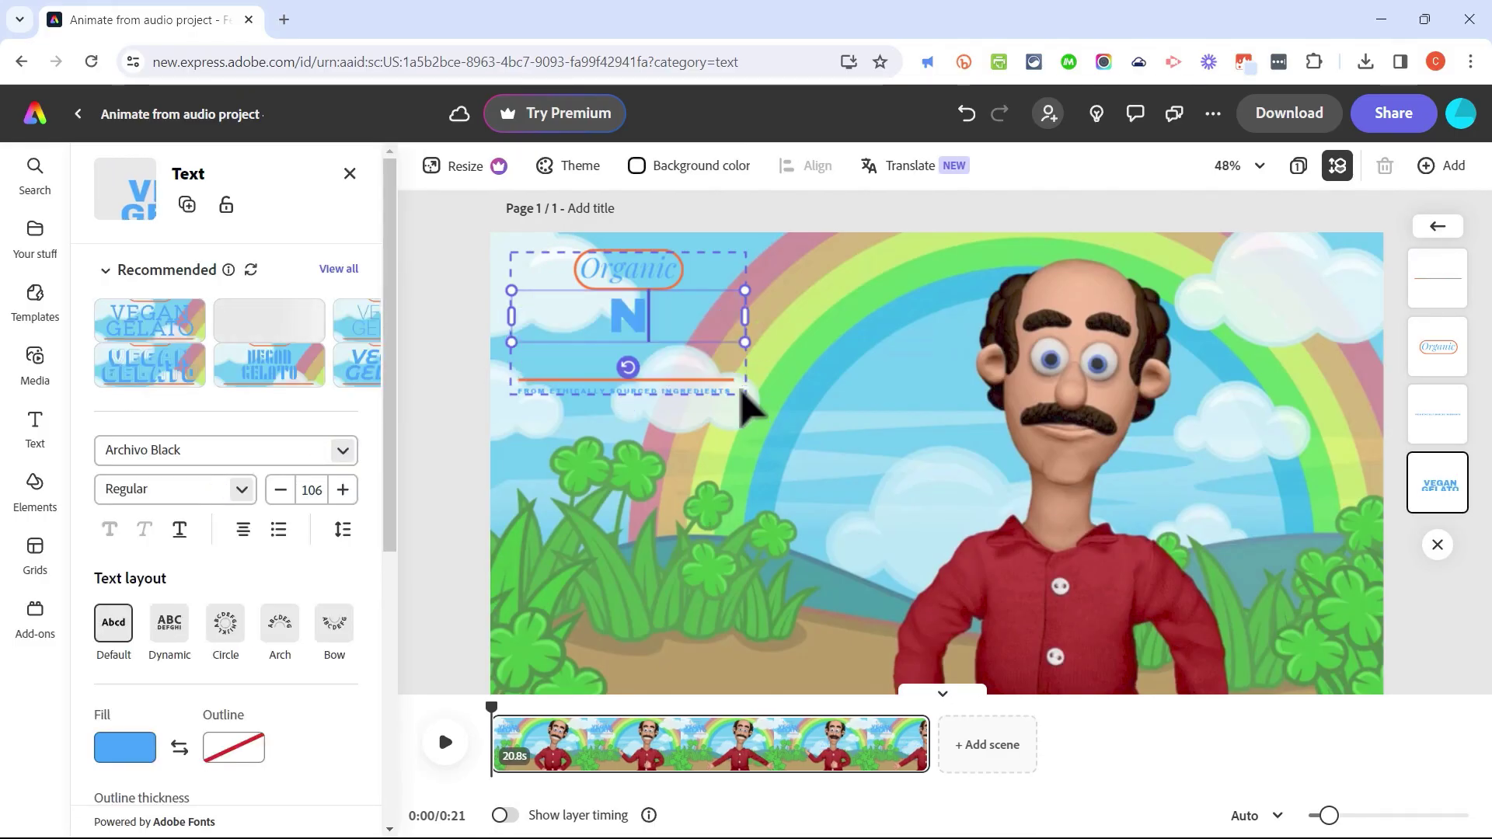
{"action": "type", "text": "ew Semester!!!!"}
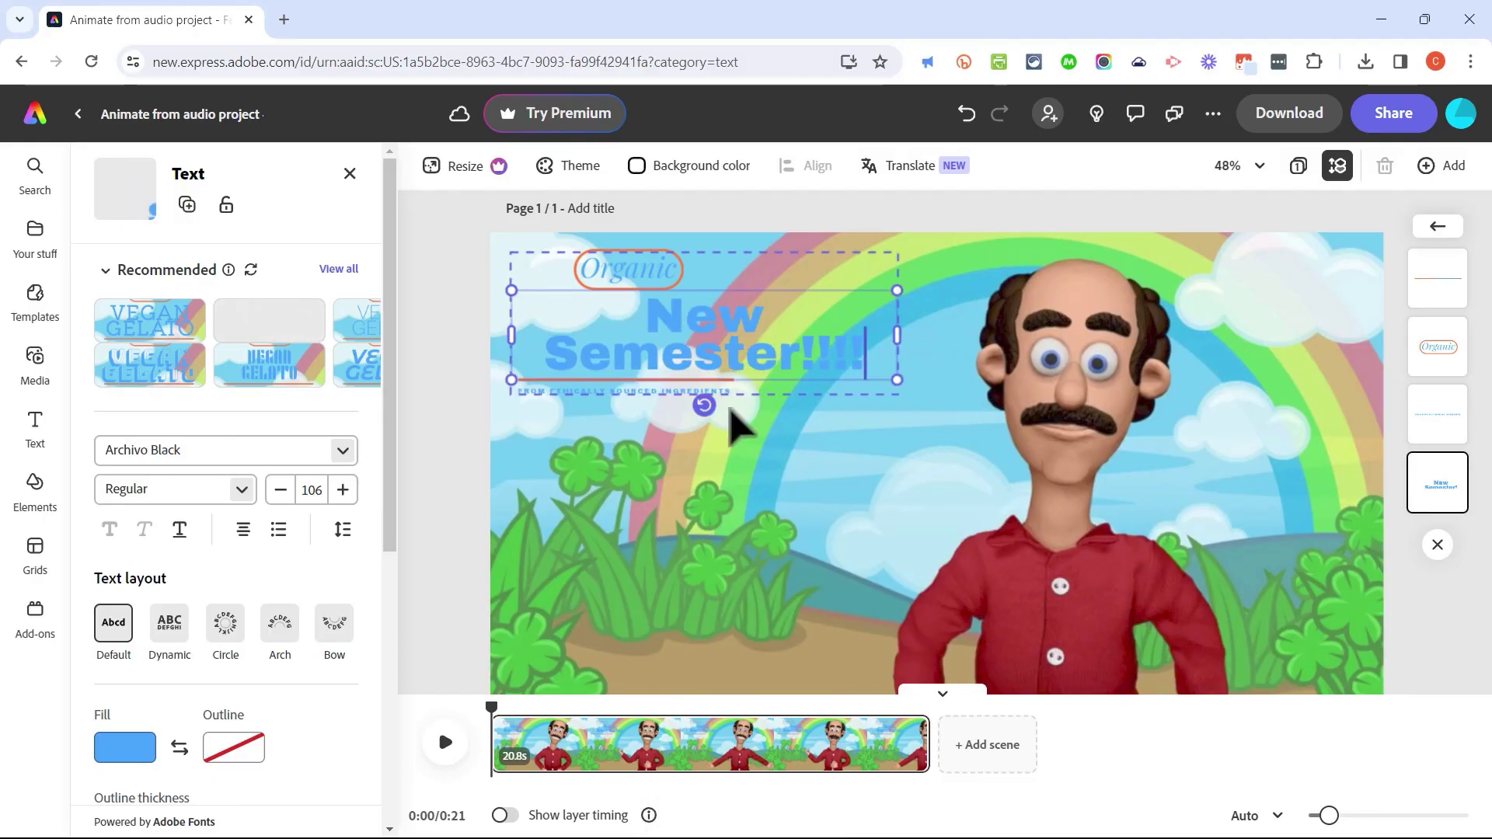
Step: Delete the template's Organic text, small tagline and orange underline
{"action": "left_click", "coordinate": [655, 281]}
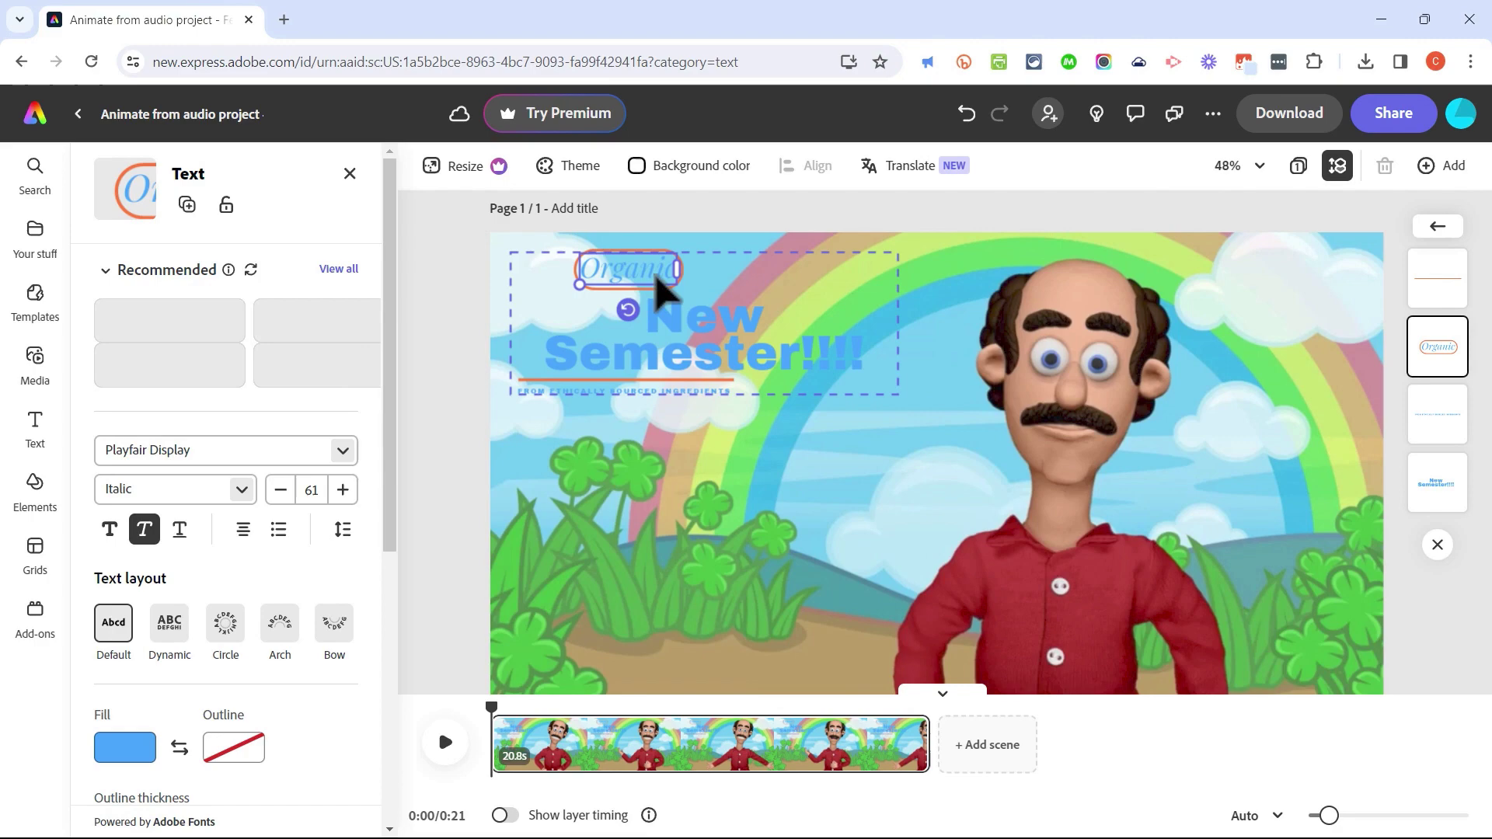
{"action": "key", "text": "Delete"}
{"action": "left_click", "coordinate": [680, 403]}
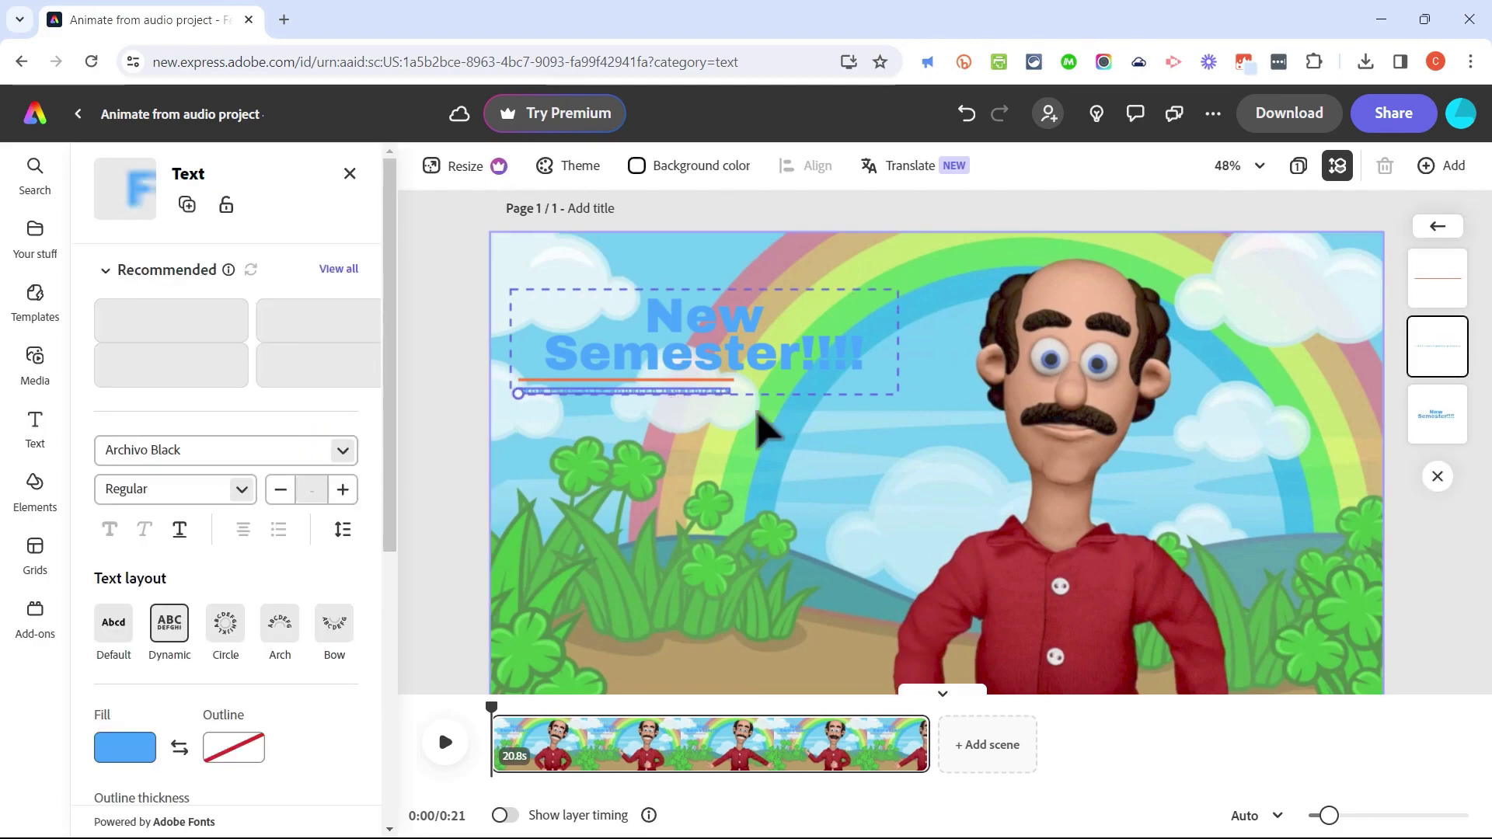
{"action": "key", "text": "Delete"}
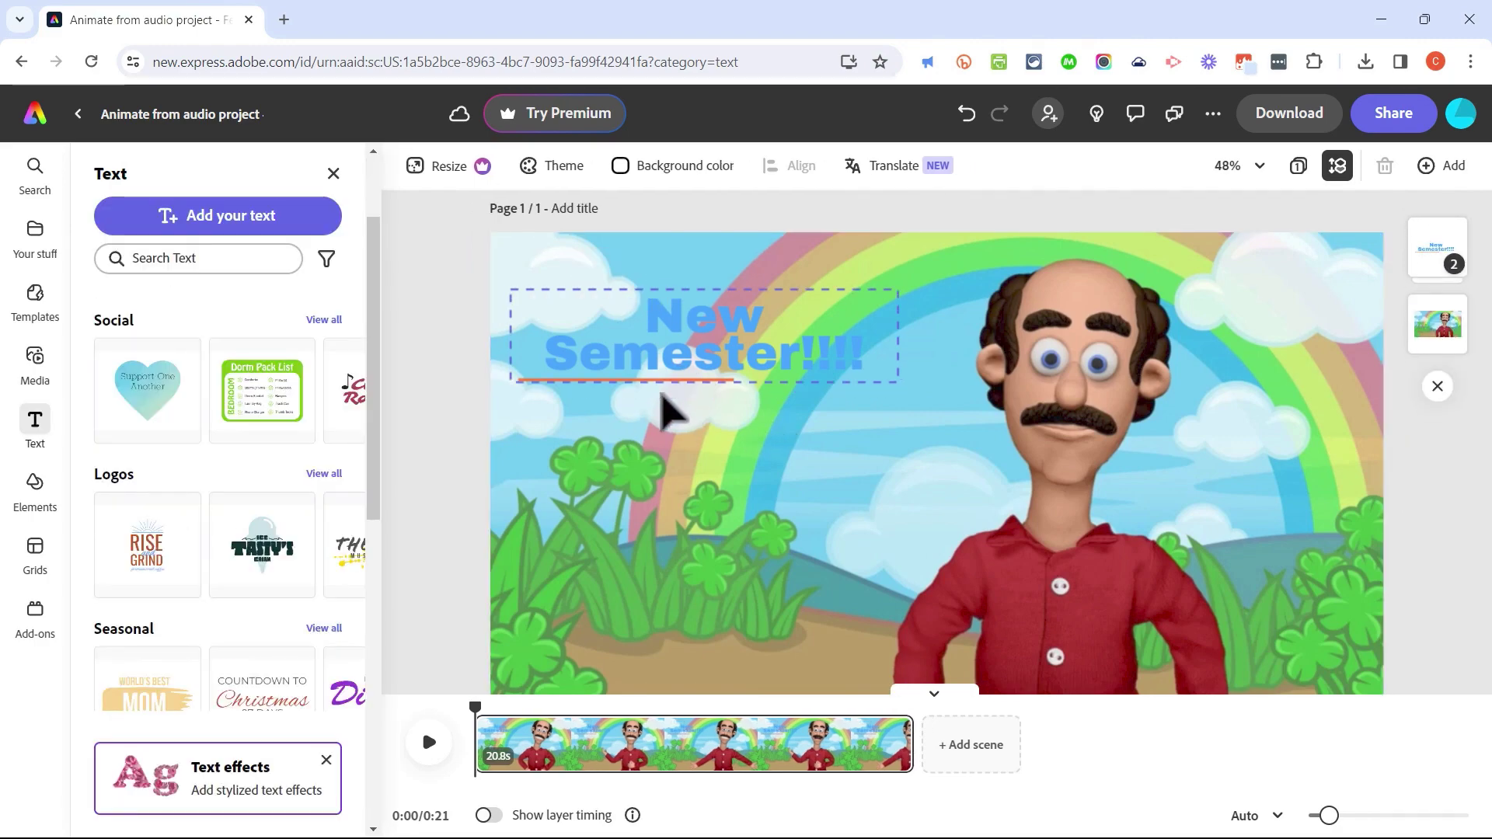
{"action": "left_click", "coordinate": [619, 380]}
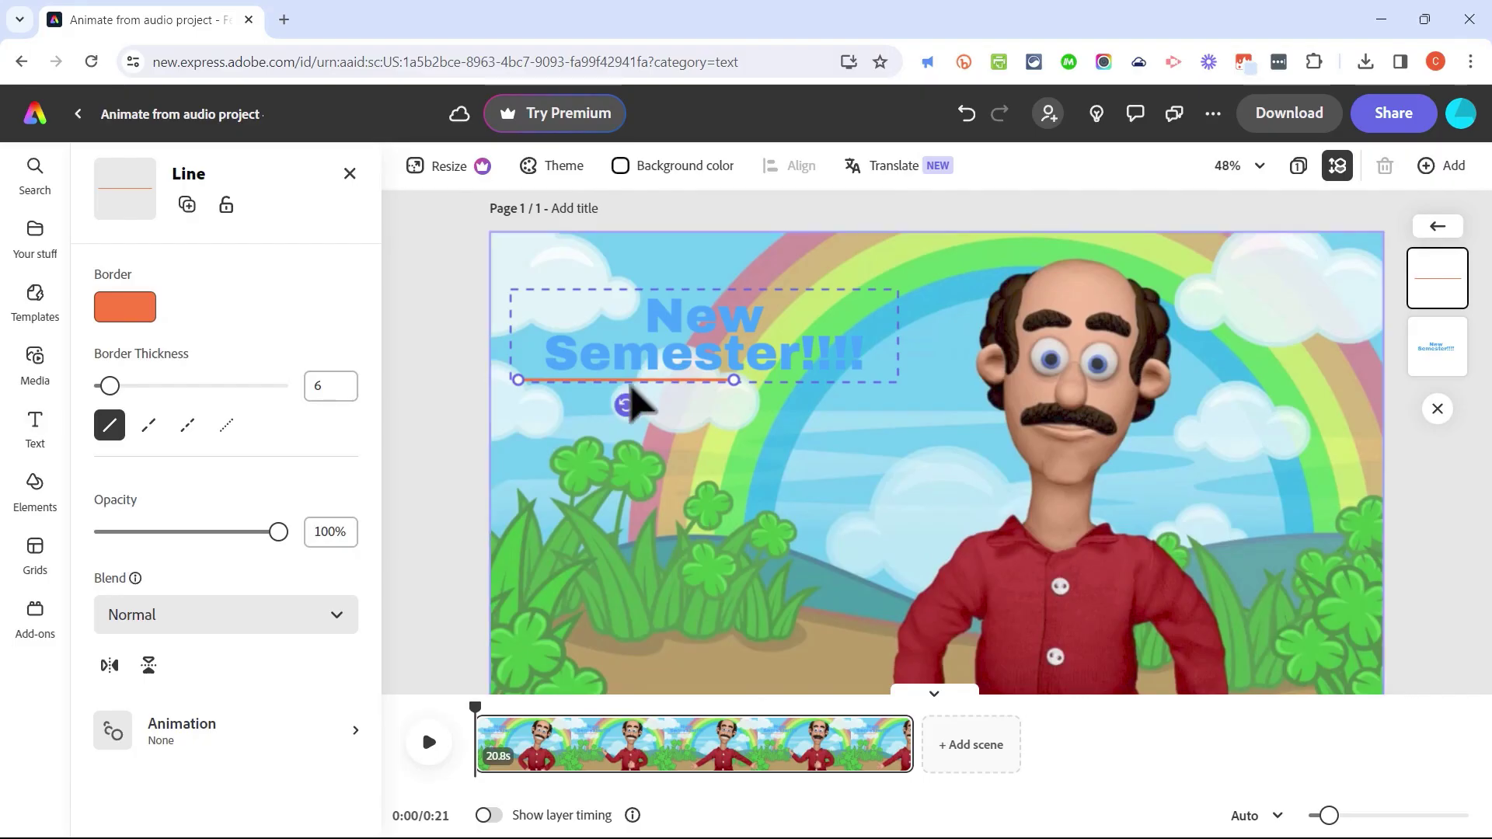
{"action": "key", "text": "Delete"}
Step: Enlarge the 'New Semester!!!!' headline and fill its text dark blue
{"action": "left_click", "coordinate": [699, 350]}
{"action": "left_click_drag", "start_coordinate": [899, 380], "coordinate": [976, 406]}
{"action": "left_click_drag", "start_coordinate": [766, 367], "coordinate": [761, 349]}
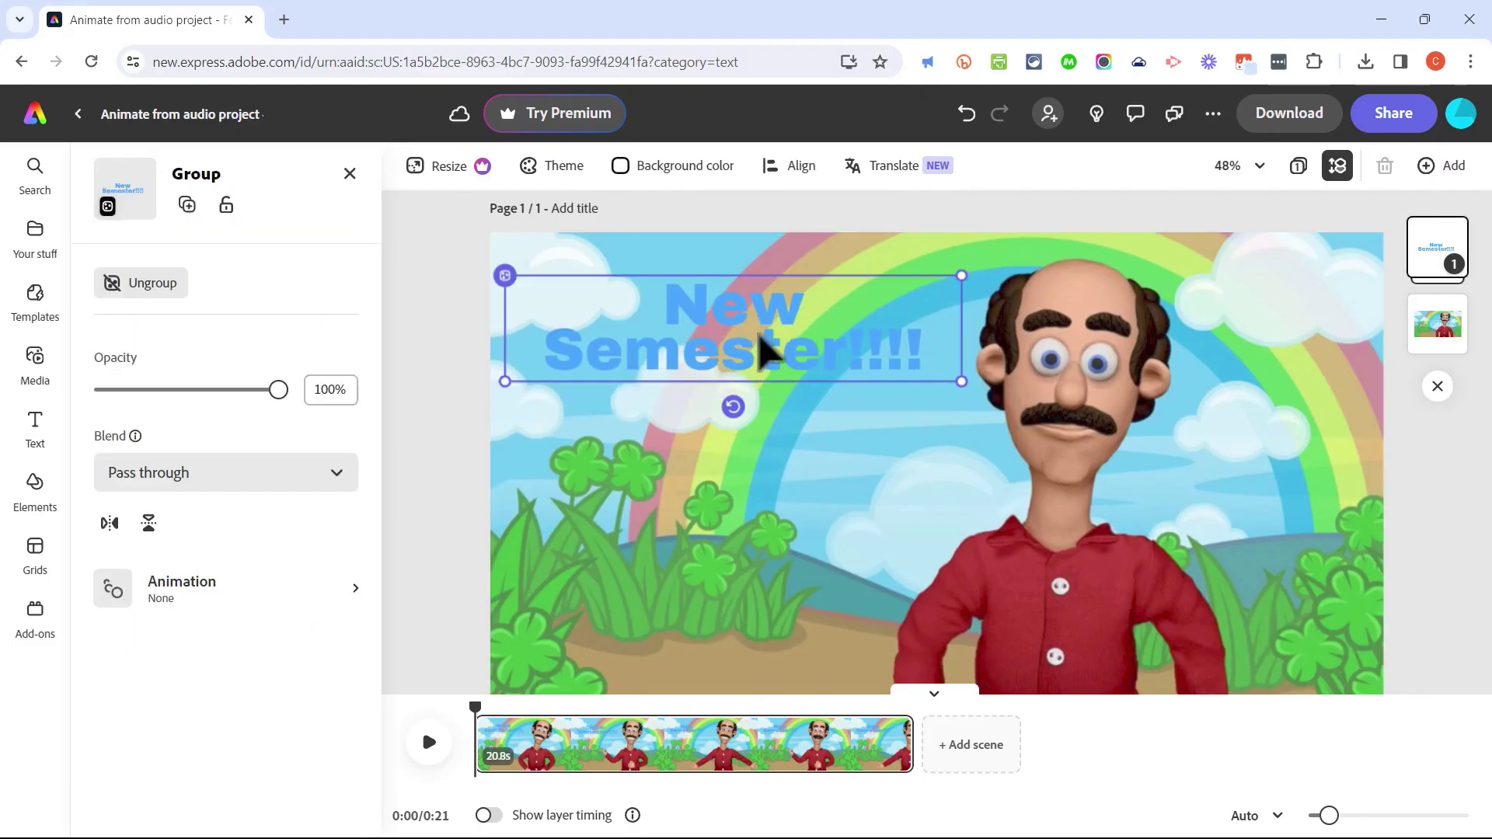
{"action": "left_click", "coordinate": [762, 350]}
{"action": "left_click", "coordinate": [744, 354]}
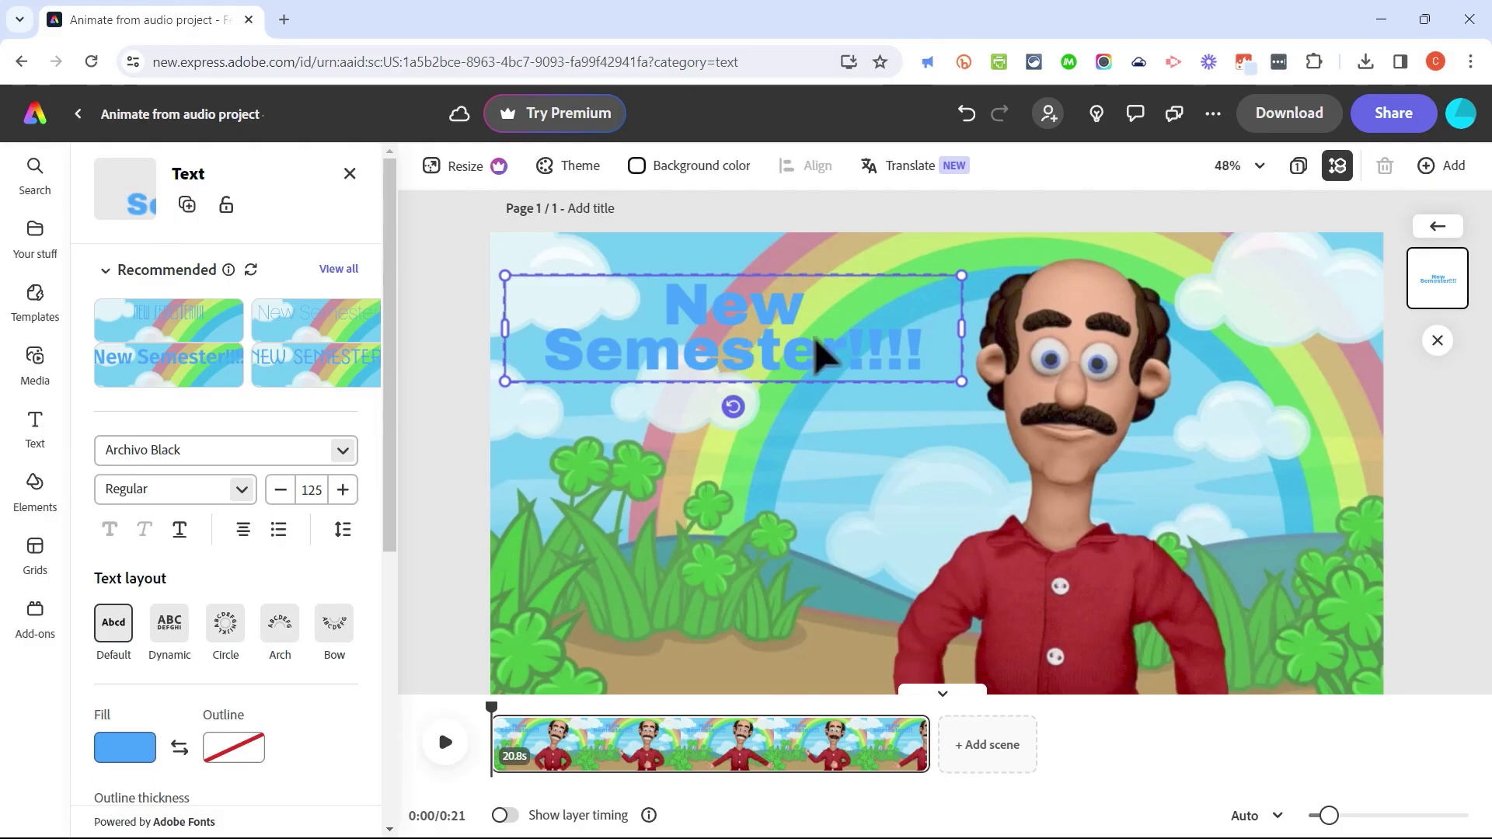
{"action": "left_click_drag", "start_coordinate": [660, 300], "coordinate": [780, 447]}
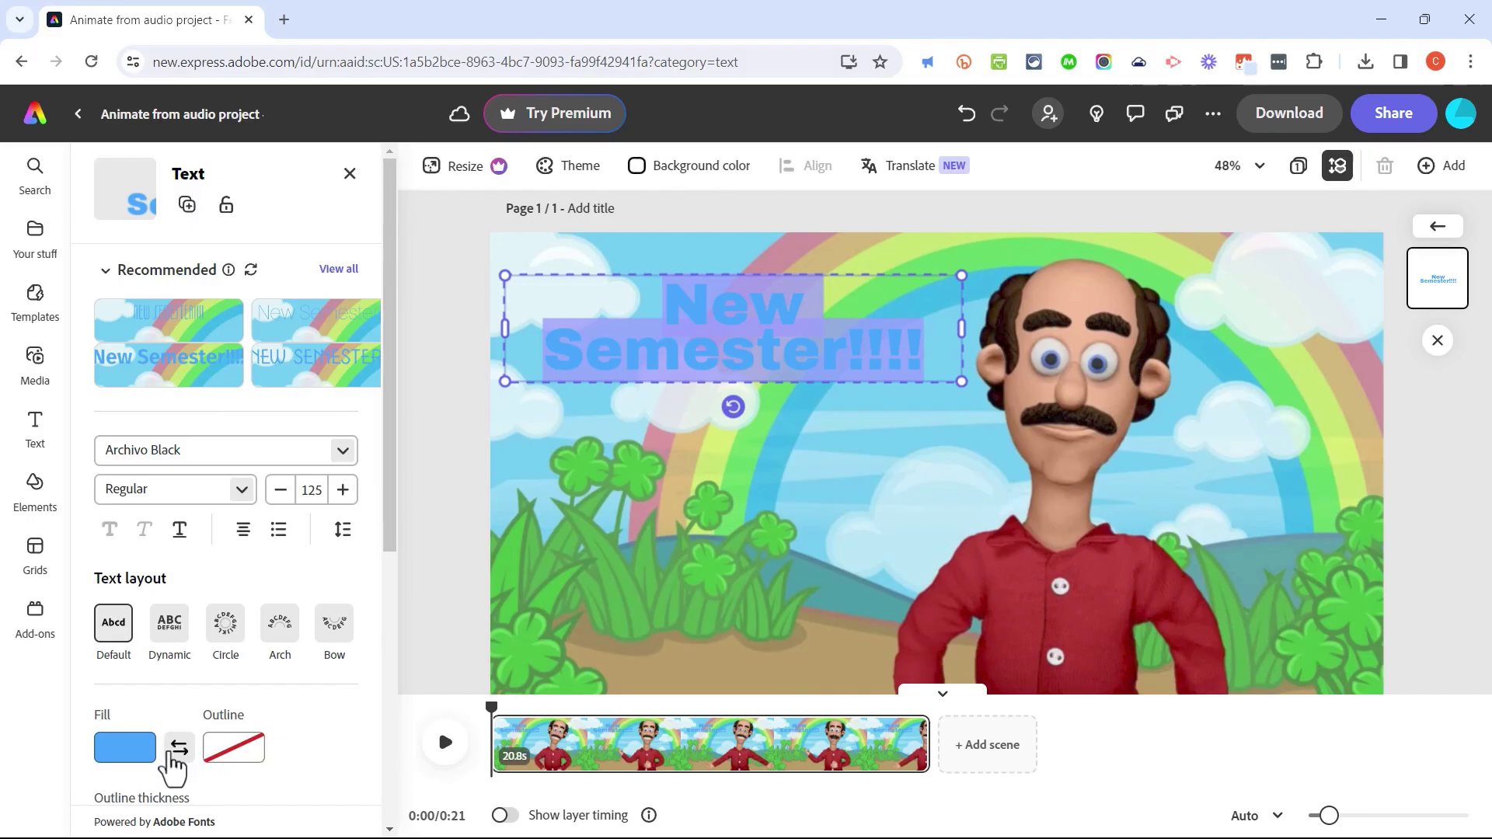
{"action": "left_click", "coordinate": [121, 757]}
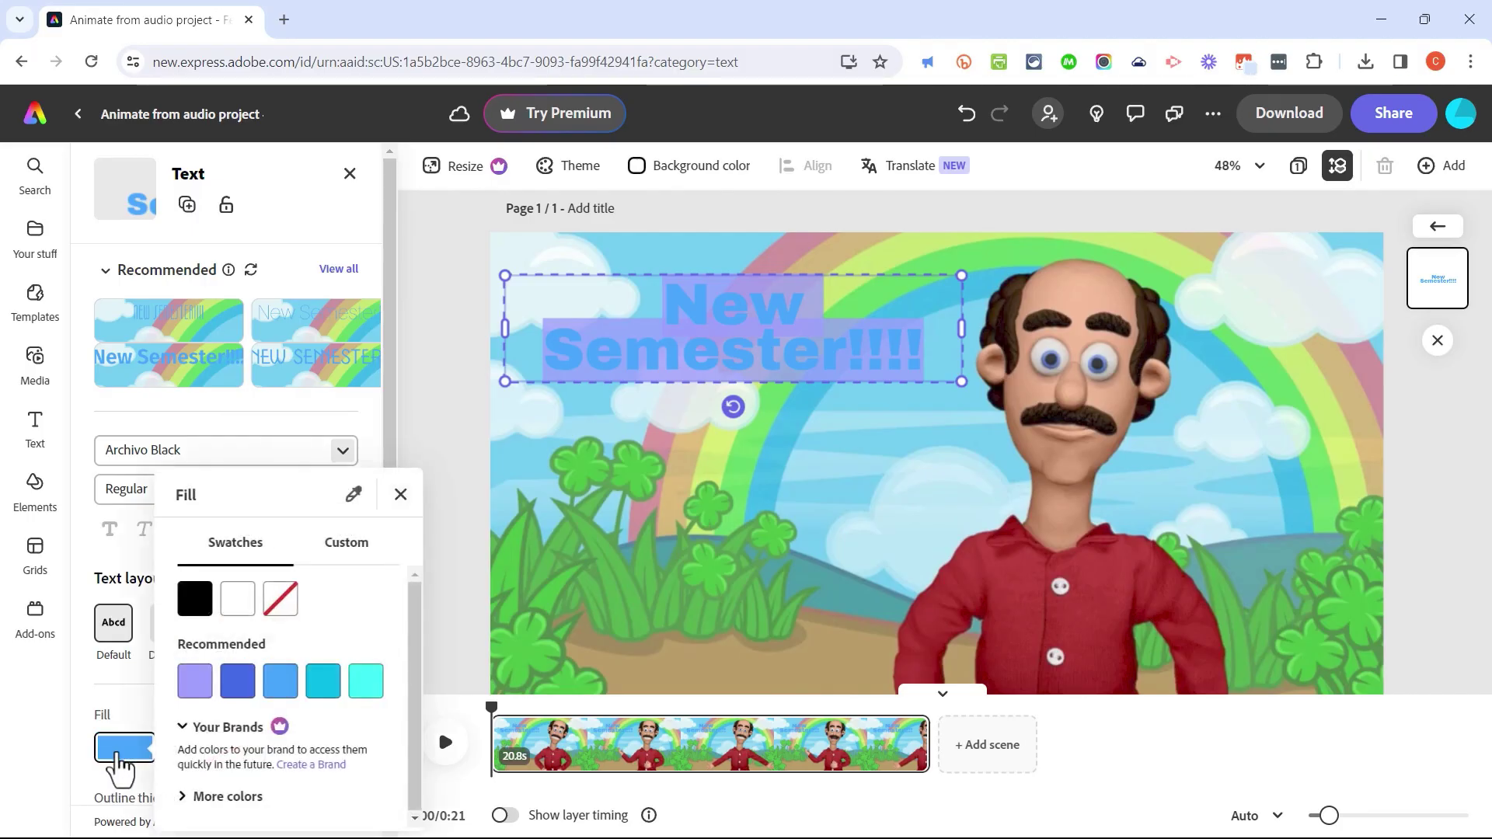
{"action": "left_click", "coordinate": [243, 690]}
{"action": "left_click", "coordinate": [466, 550]}
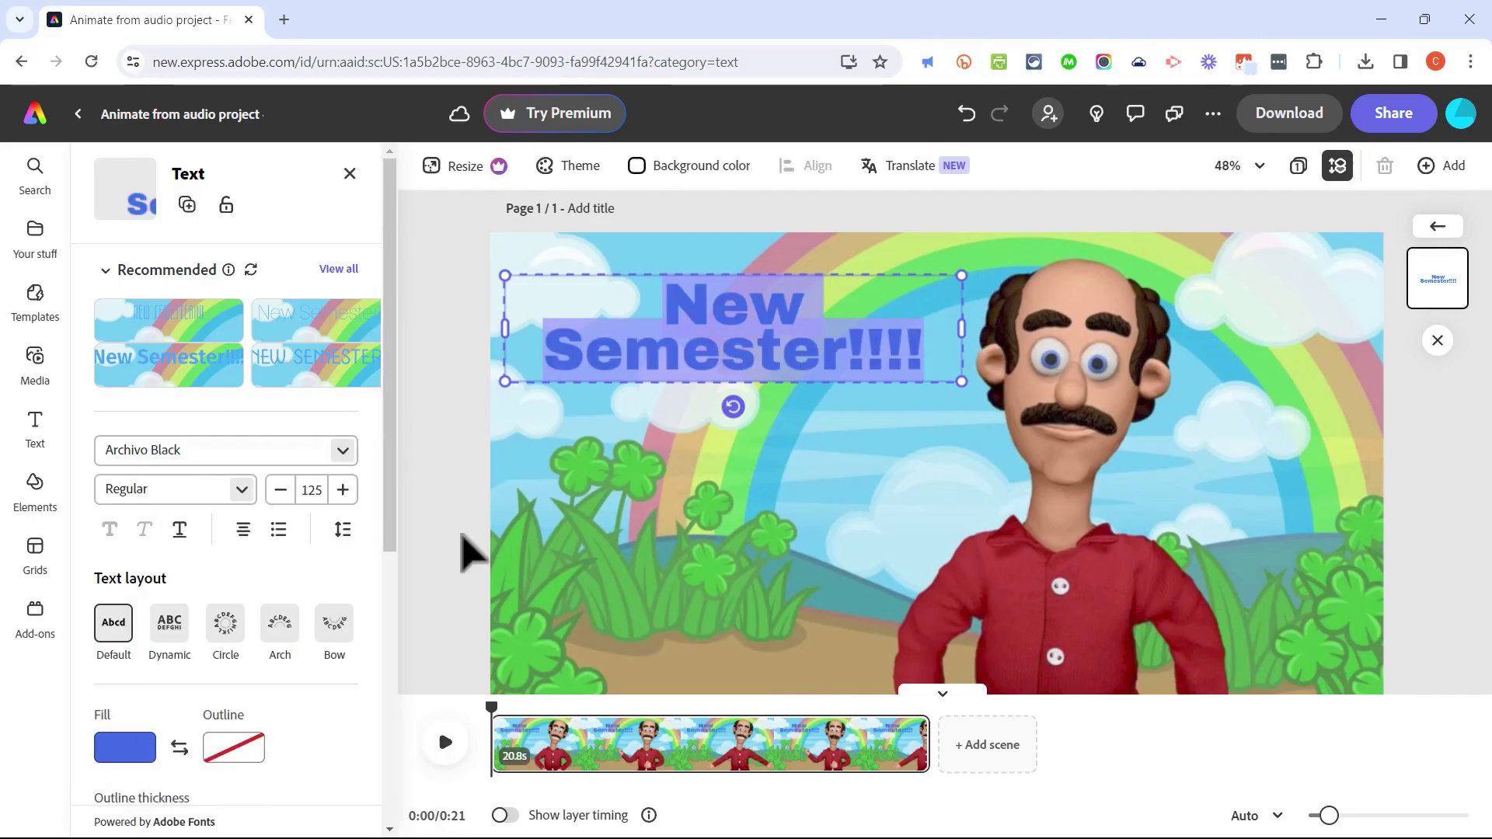
{"action": "left_click", "coordinate": [464, 536]}
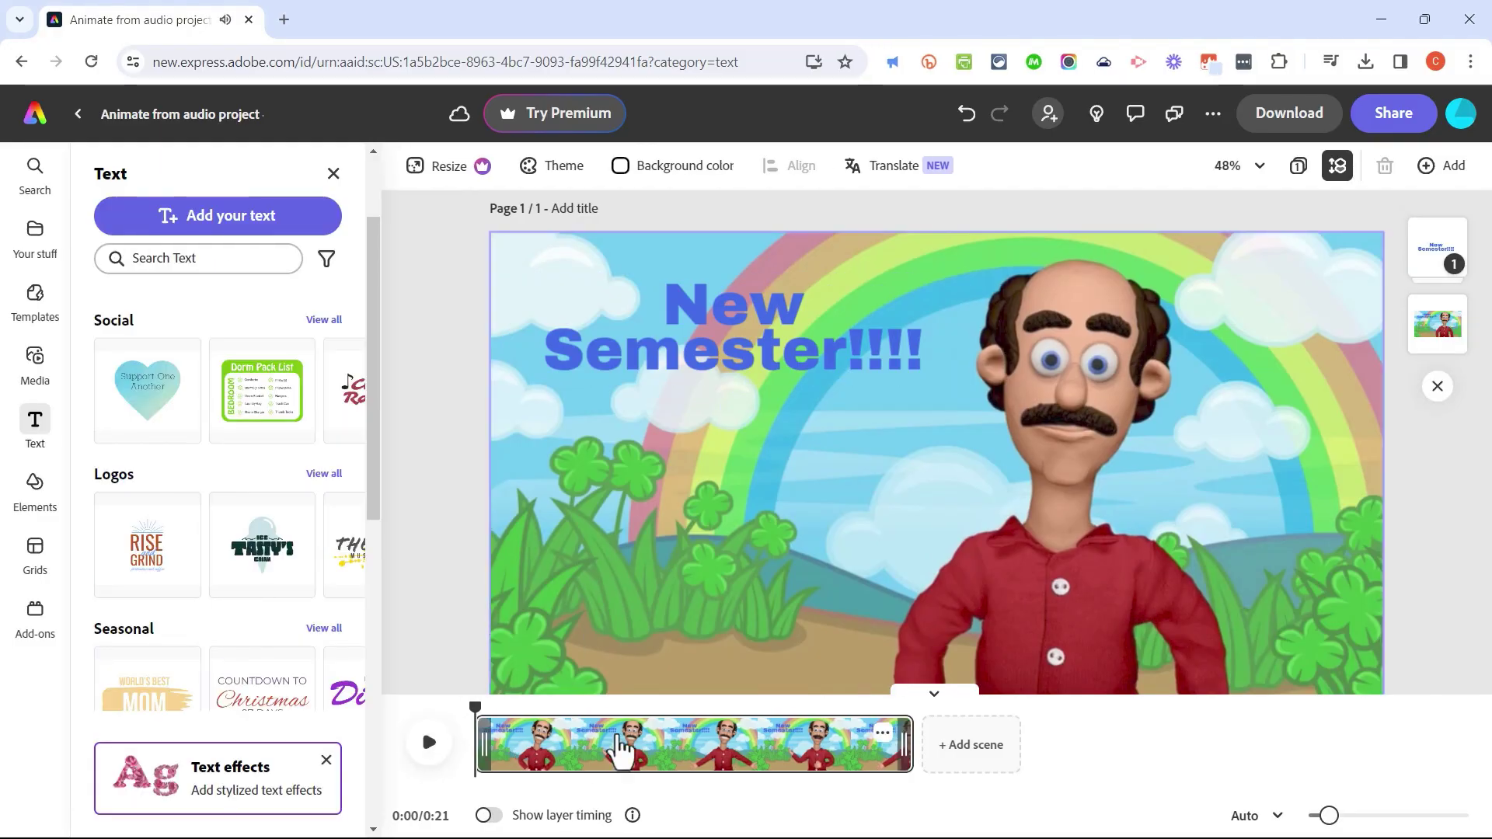
Step: Play and pause the preview, then set the playhead to 0:03
{"action": "left_click", "coordinate": [429, 748]}
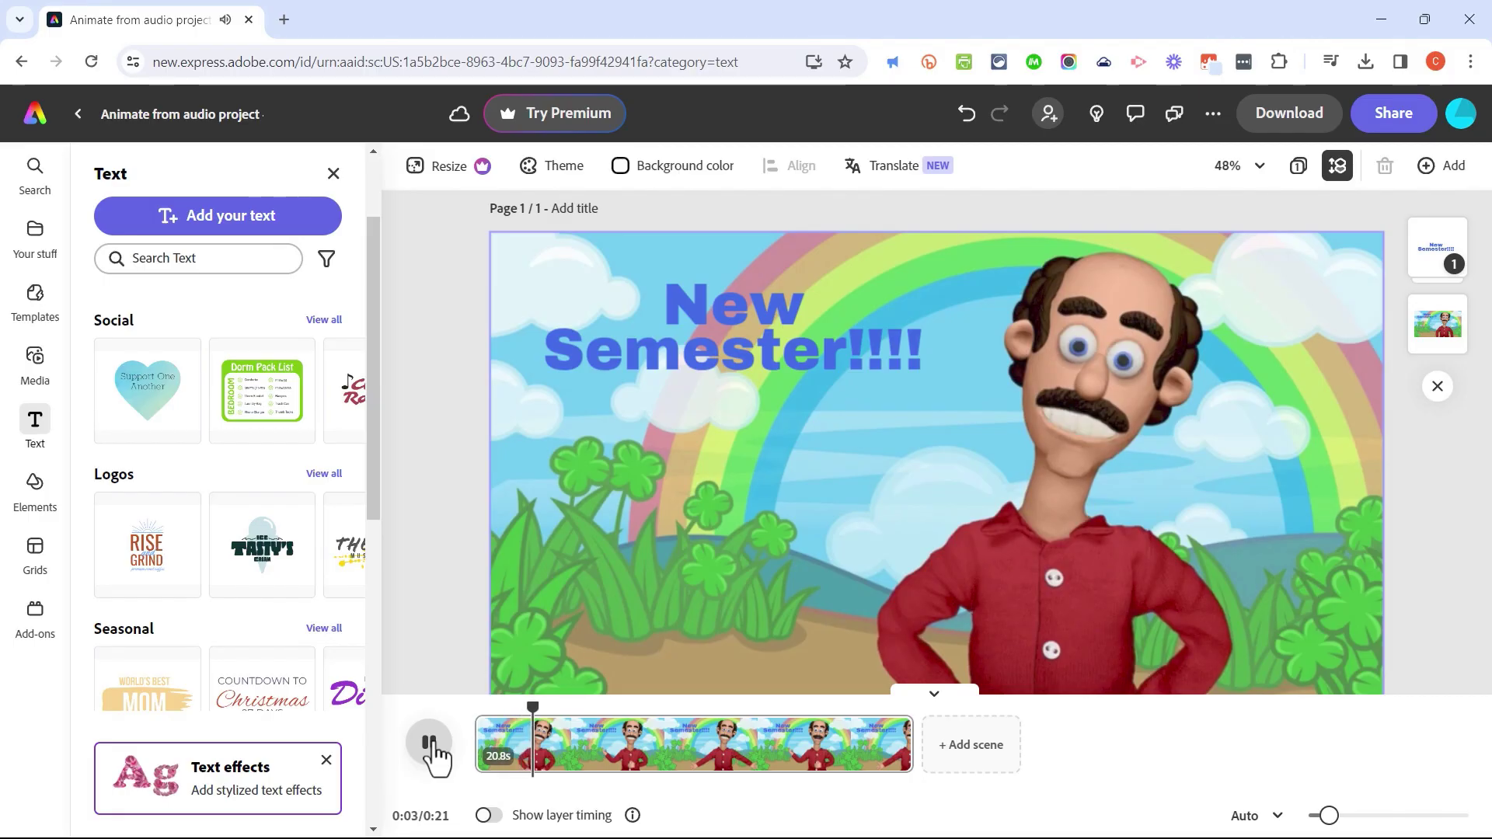
{"action": "left_click", "coordinate": [430, 746]}
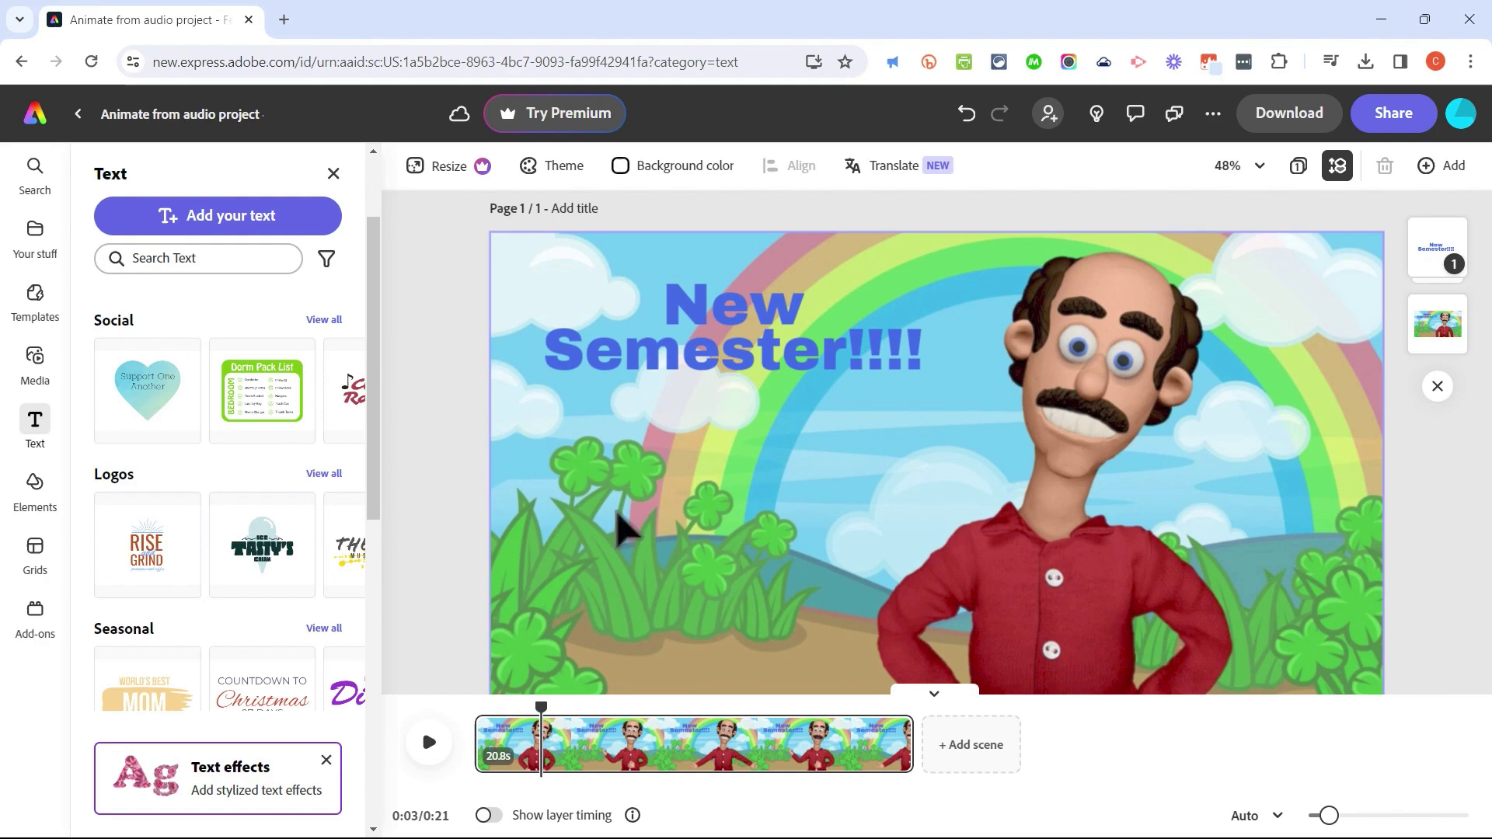
{"action": "left_click", "coordinate": [558, 747]}
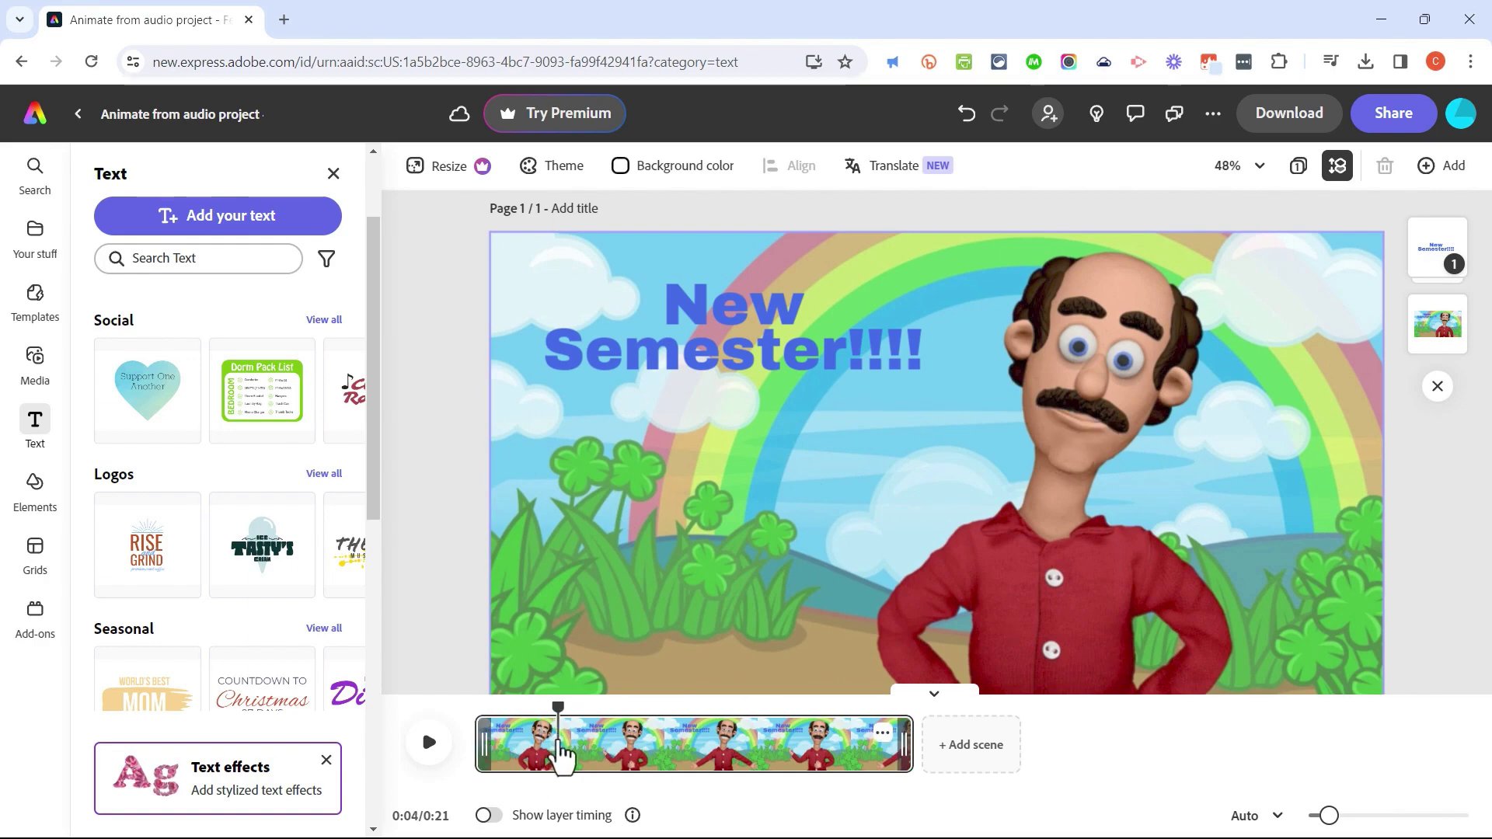
{"action": "left_click_drag", "start_coordinate": [556, 722], "coordinate": [531, 722]}
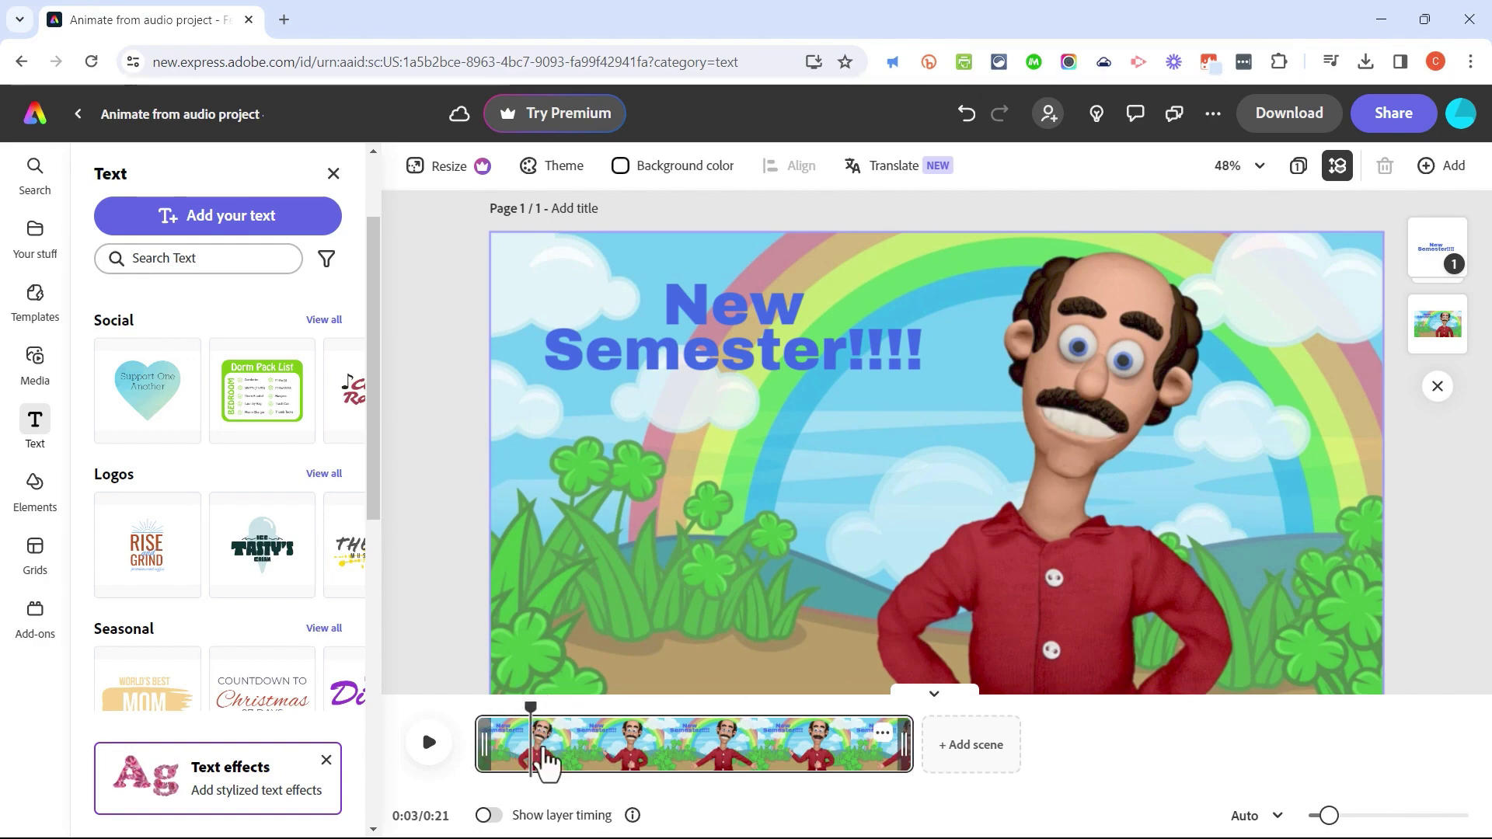
Step: Show layer timing and delay the headline's text layer to start at about 0:03
{"action": "left_click", "coordinate": [491, 818]}
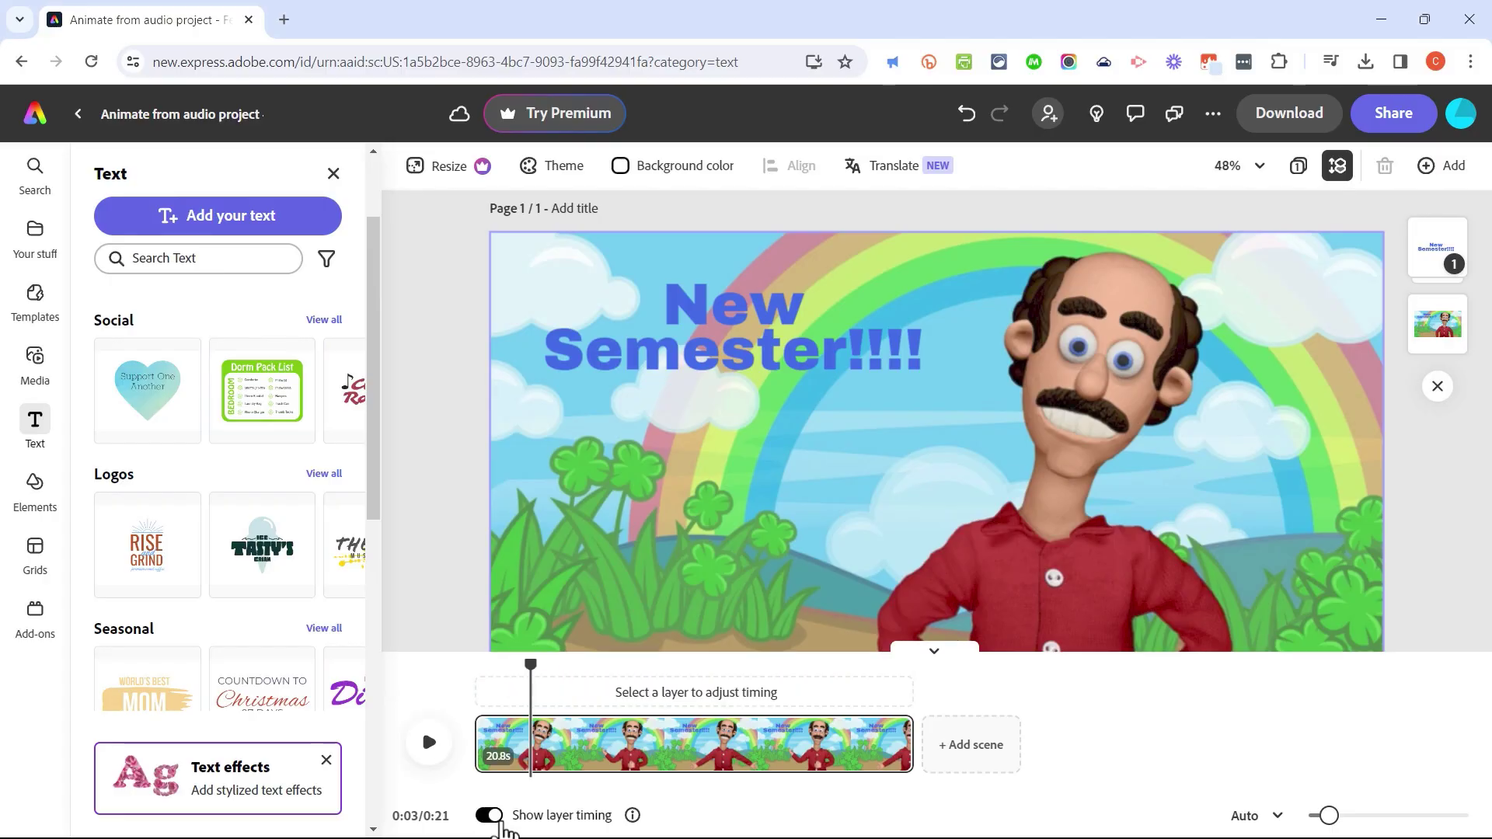
{"action": "left_click", "coordinate": [739, 311]}
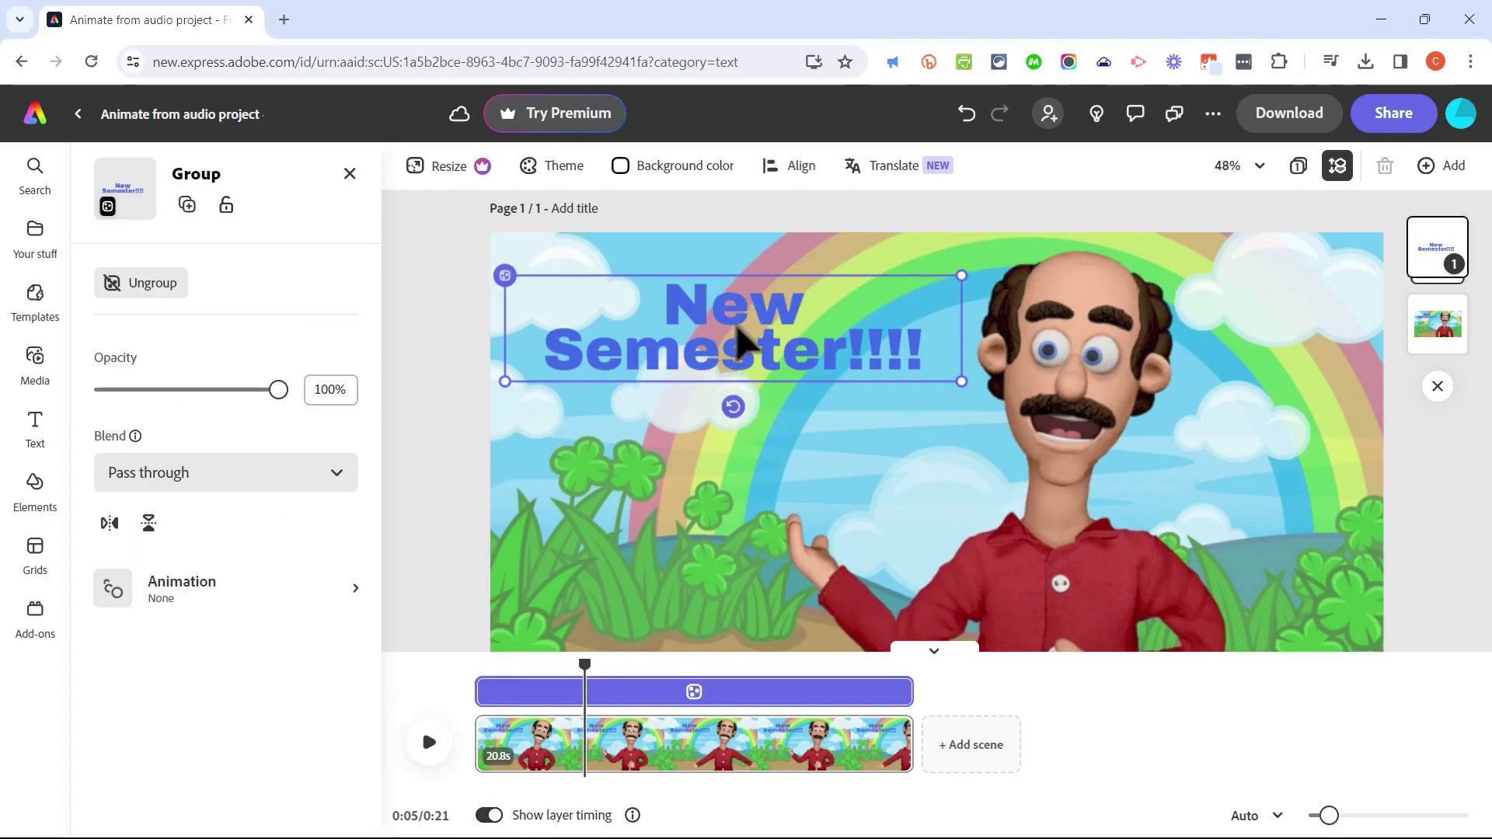
{"action": "left_click", "coordinate": [738, 342]}
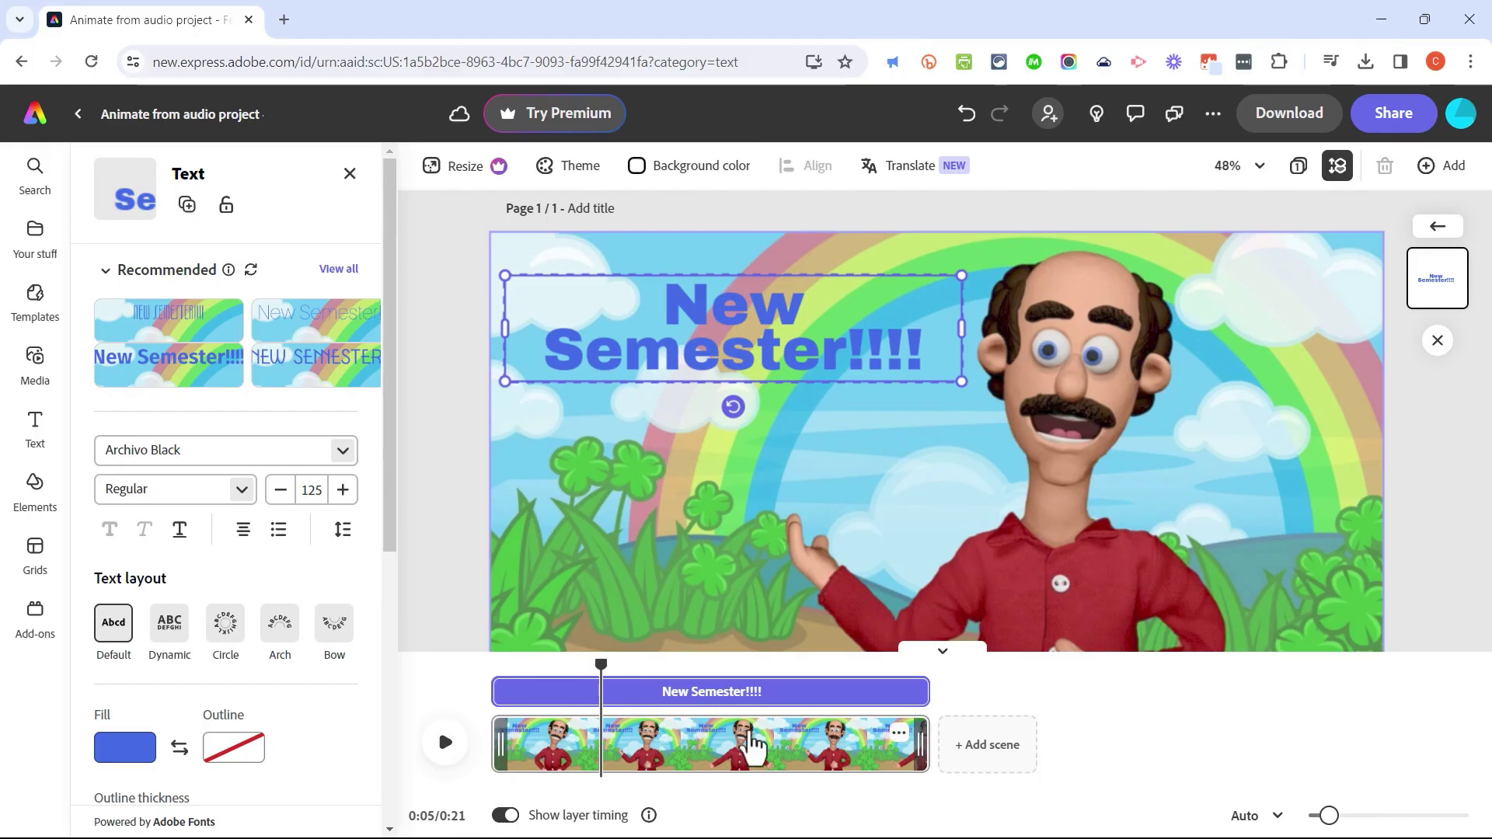
{"action": "left_click_drag", "start_coordinate": [496, 691], "coordinate": [453, 733]}
Step: Preview the animation from the start, then move the playhead to 0:13
{"action": "left_click", "coordinate": [449, 752]}
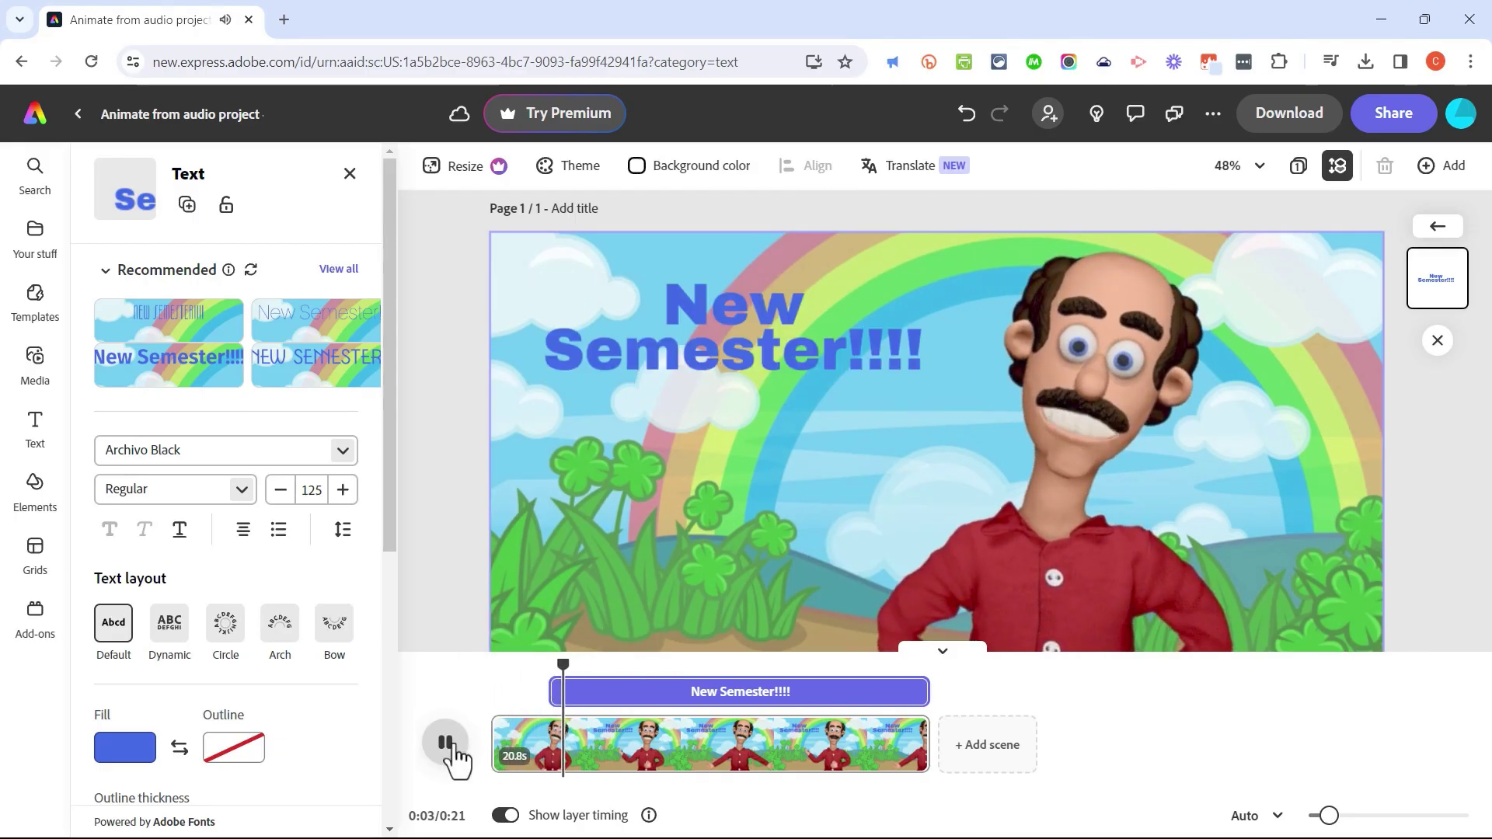
{"action": "left_click", "coordinate": [452, 747]}
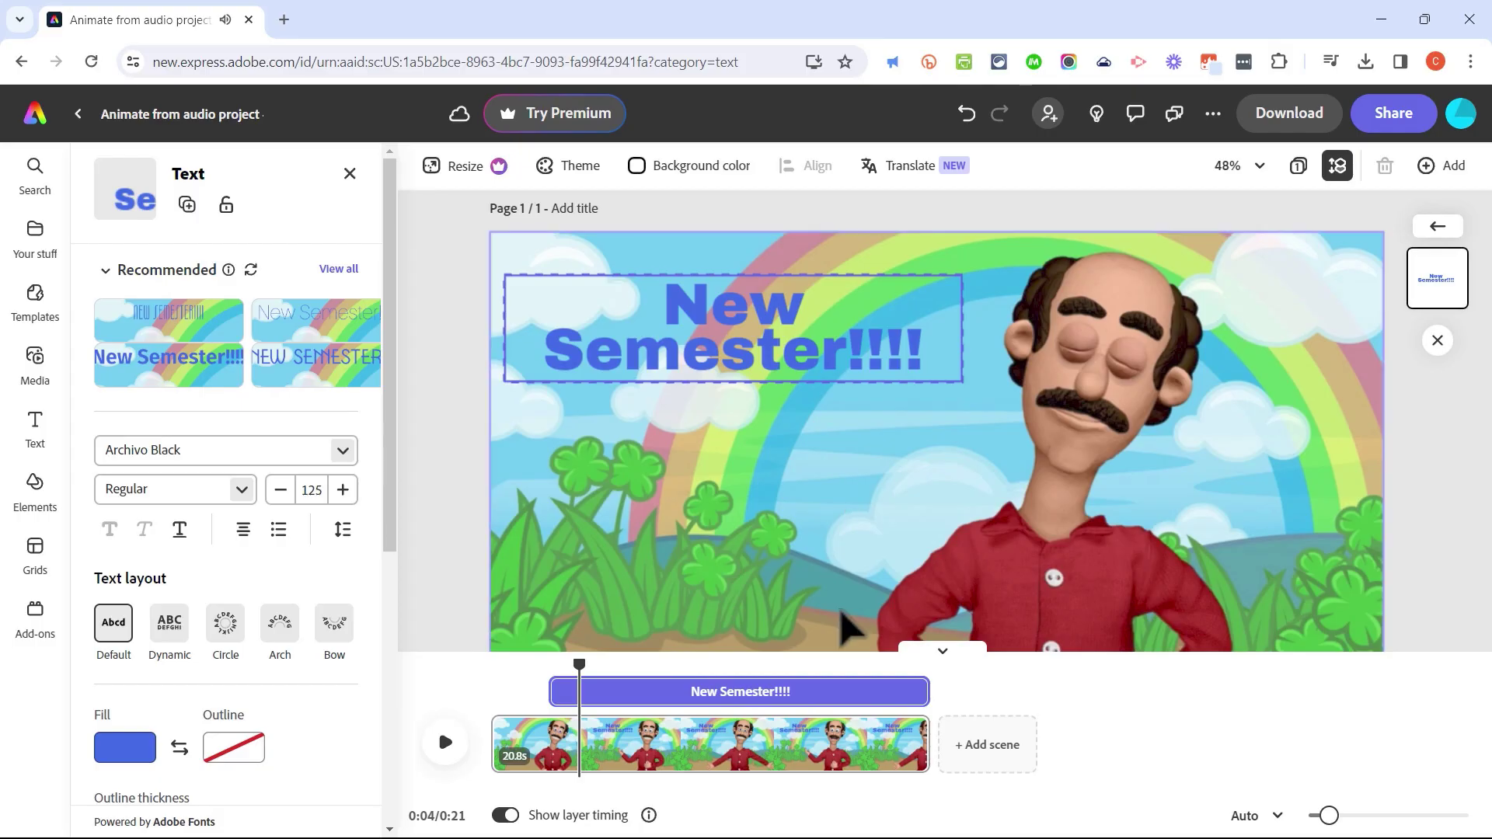
{"action": "left_click", "coordinate": [752, 696]}
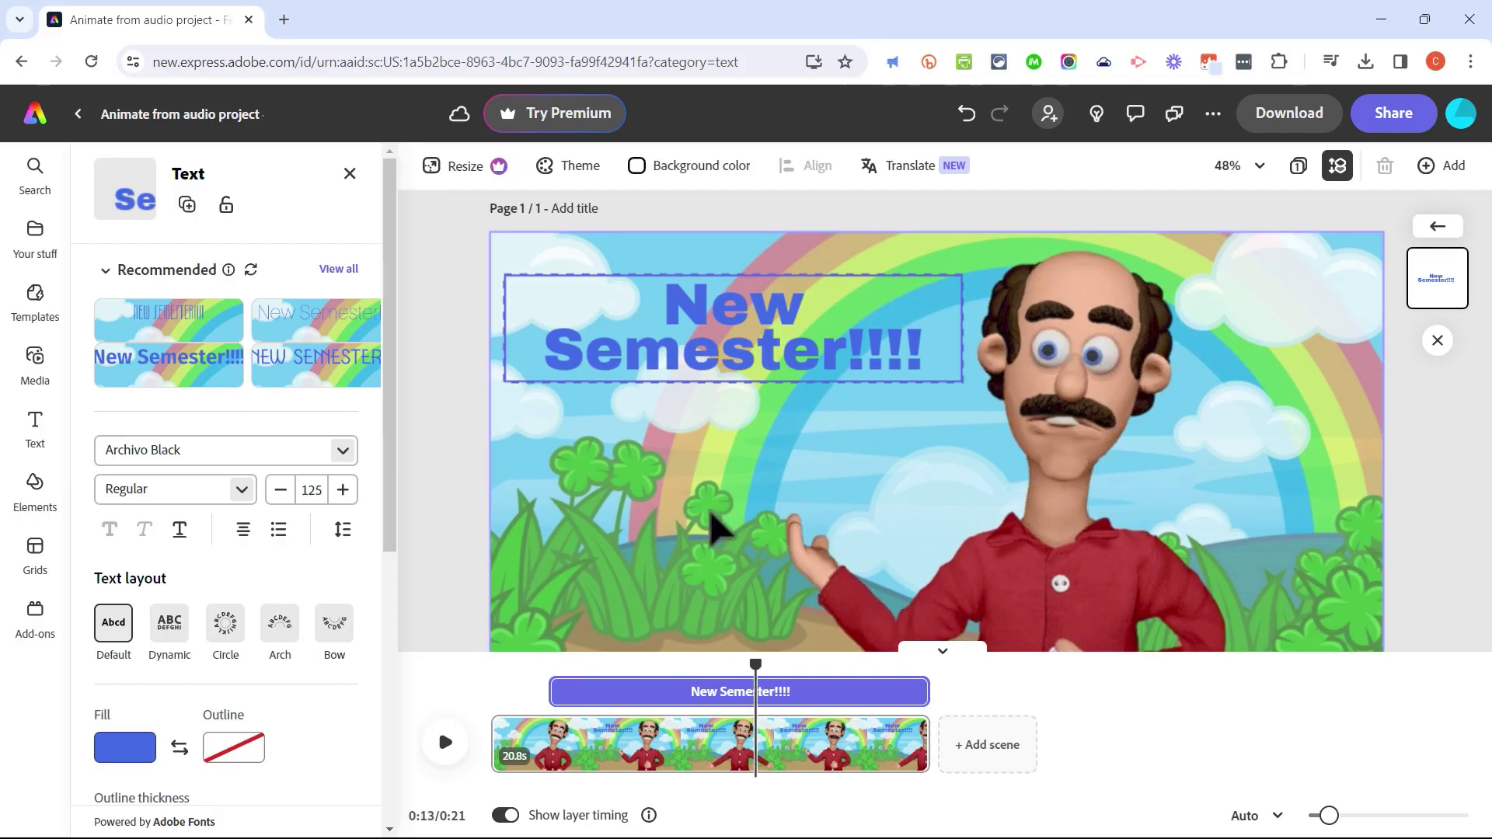
{"action": "left_click_drag", "start_coordinate": [391, 449], "coordinate": [373, 729]}
Step: Give the headline a Drift entrance and Drift exit, then scrub to about 0:04 to preview
{"action": "left_click", "coordinate": [117, 756]}
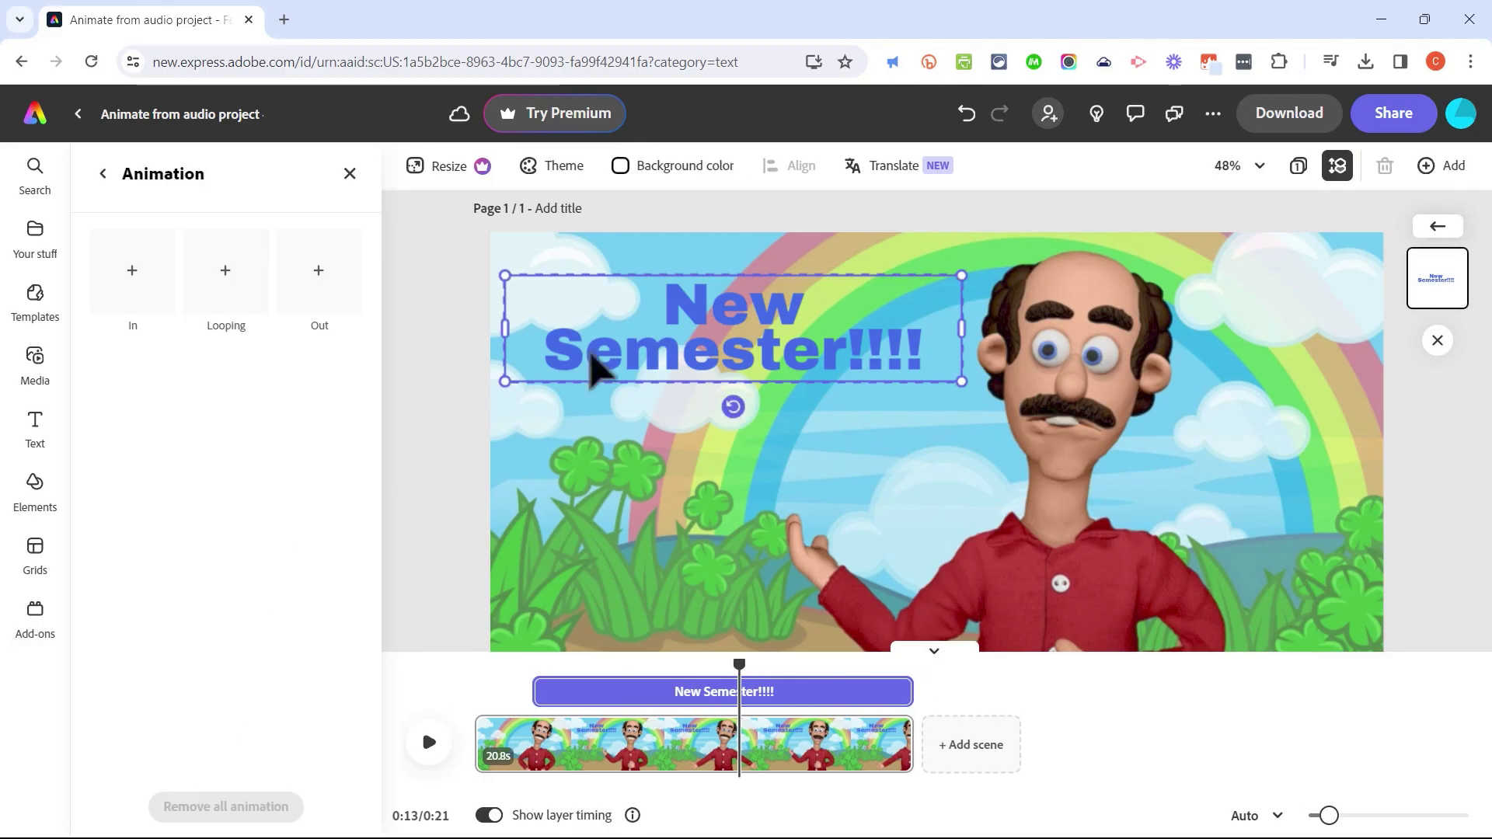
{"action": "left_click", "coordinate": [129, 305]}
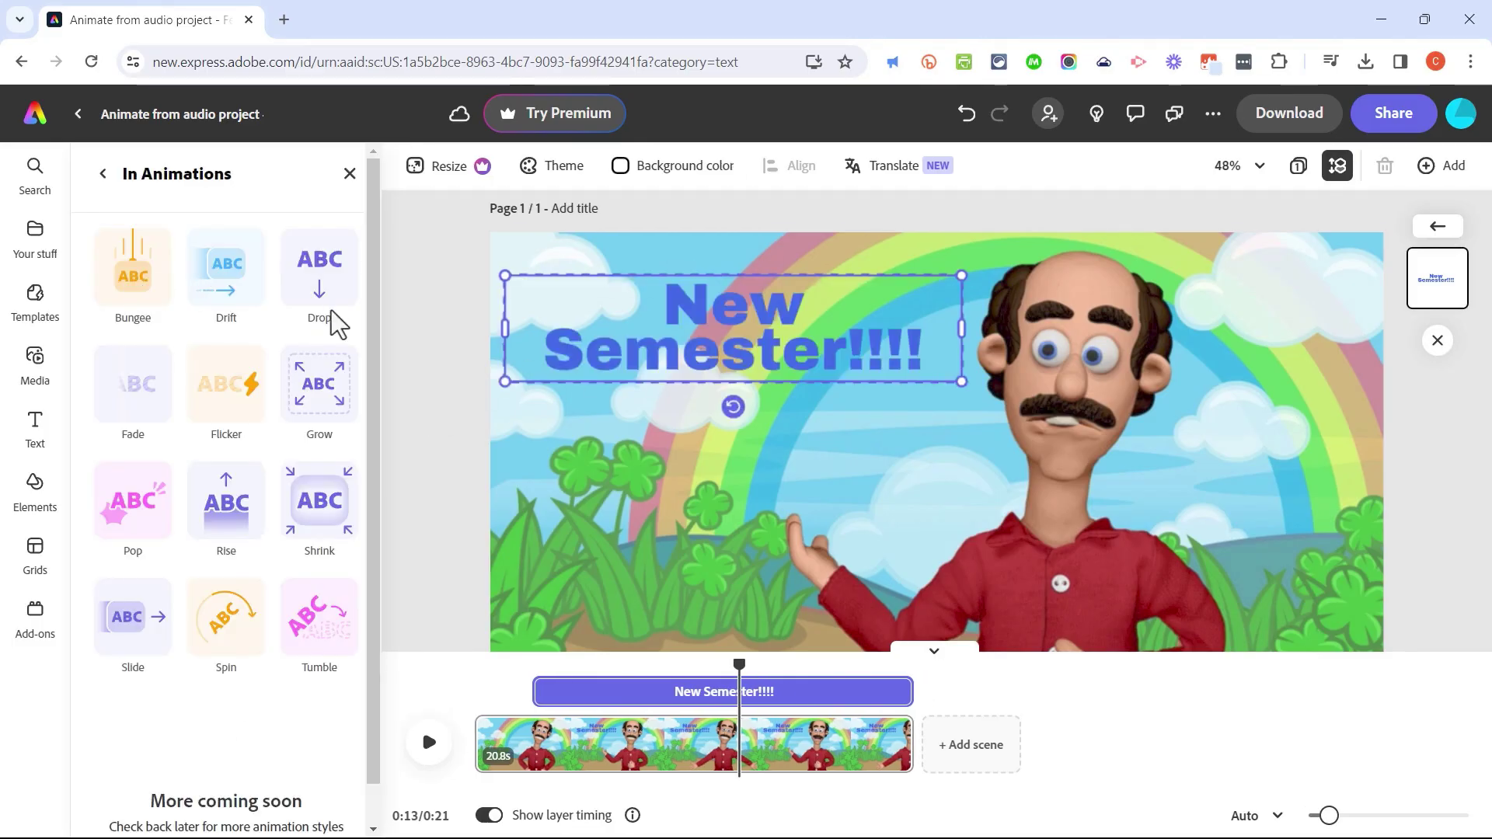
{"action": "left_click", "coordinate": [234, 294]}
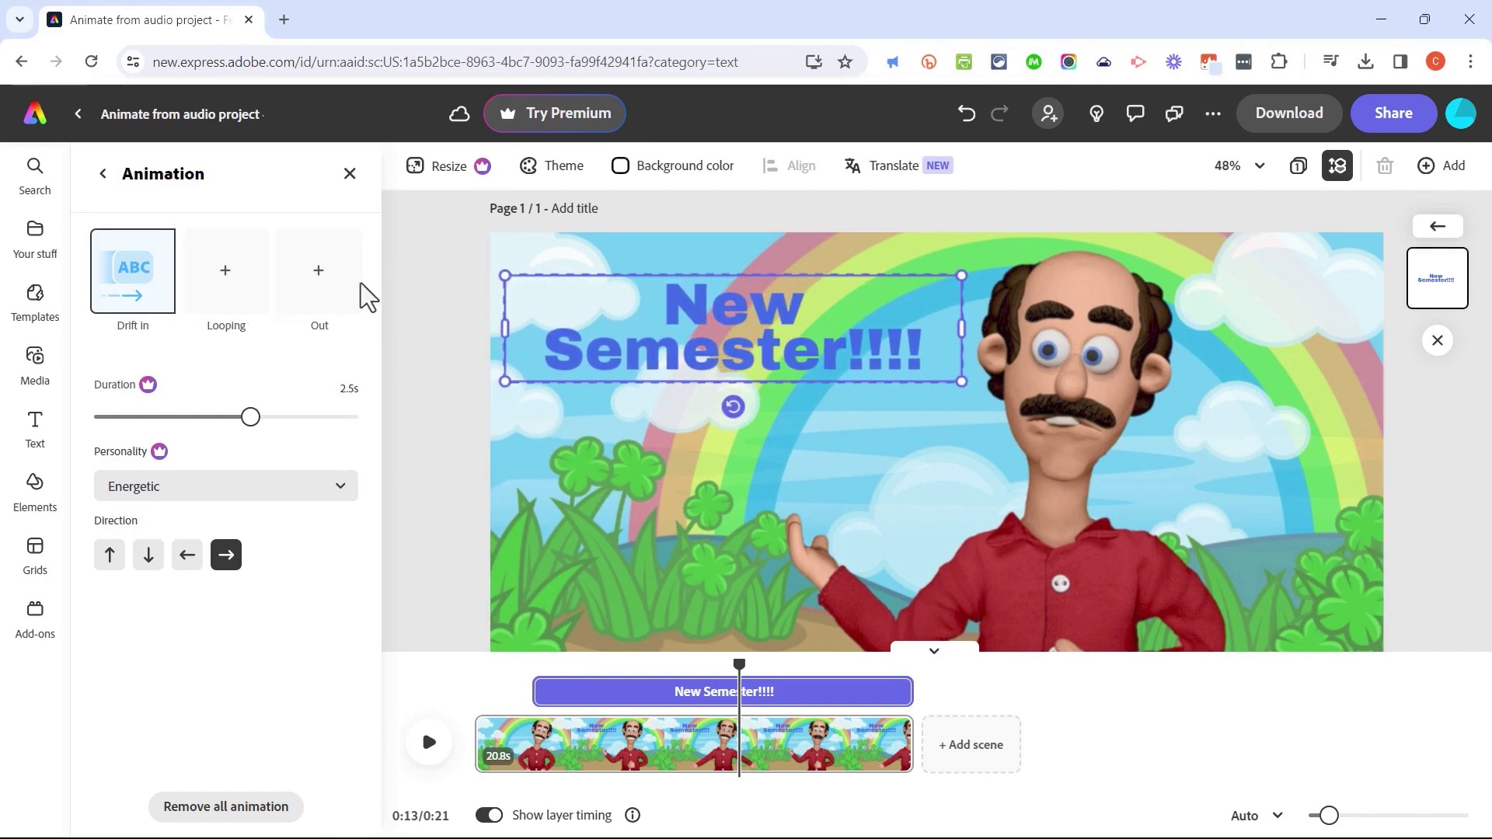
{"action": "left_click", "coordinate": [342, 293]}
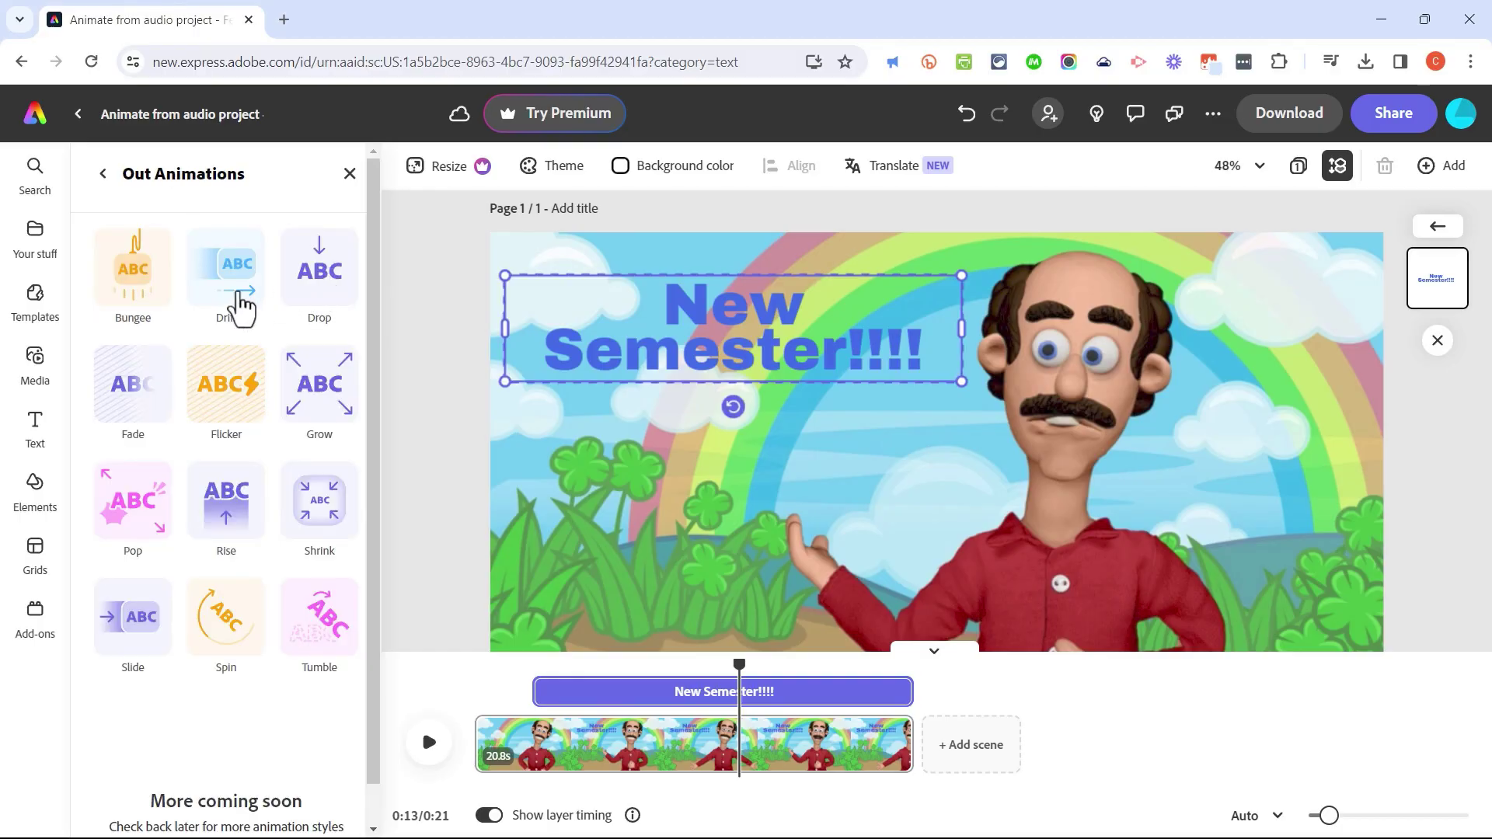
{"action": "left_click", "coordinate": [229, 303]}
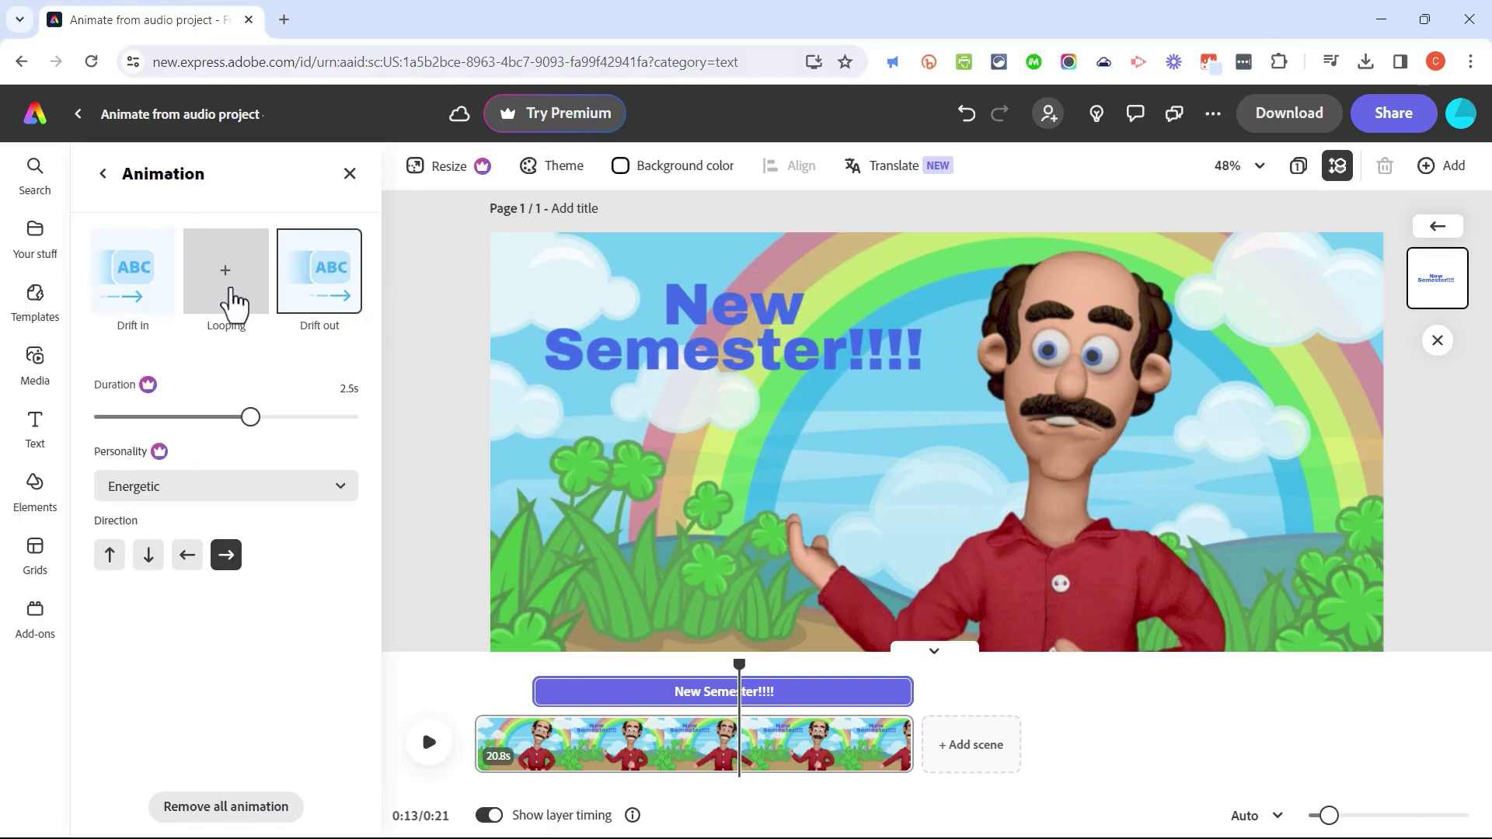
{"action": "left_click_drag", "start_coordinate": [666, 684], "coordinate": [733, 677]}
Step: Close the animation options, show the Elements library via Media, and deselect the headline
{"action": "left_click", "coordinate": [343, 177]}
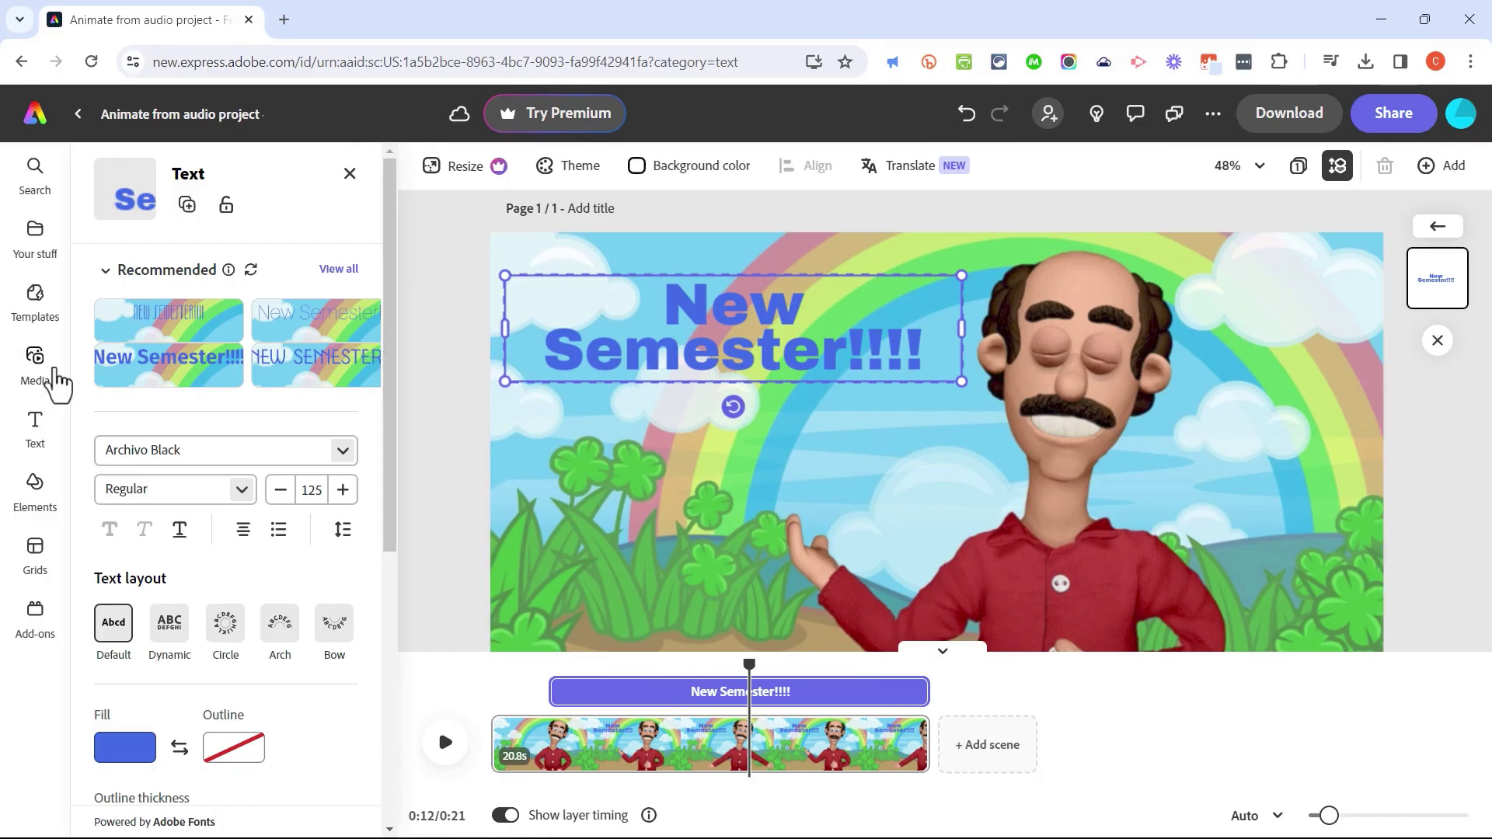
{"action": "left_click", "coordinate": [35, 359]}
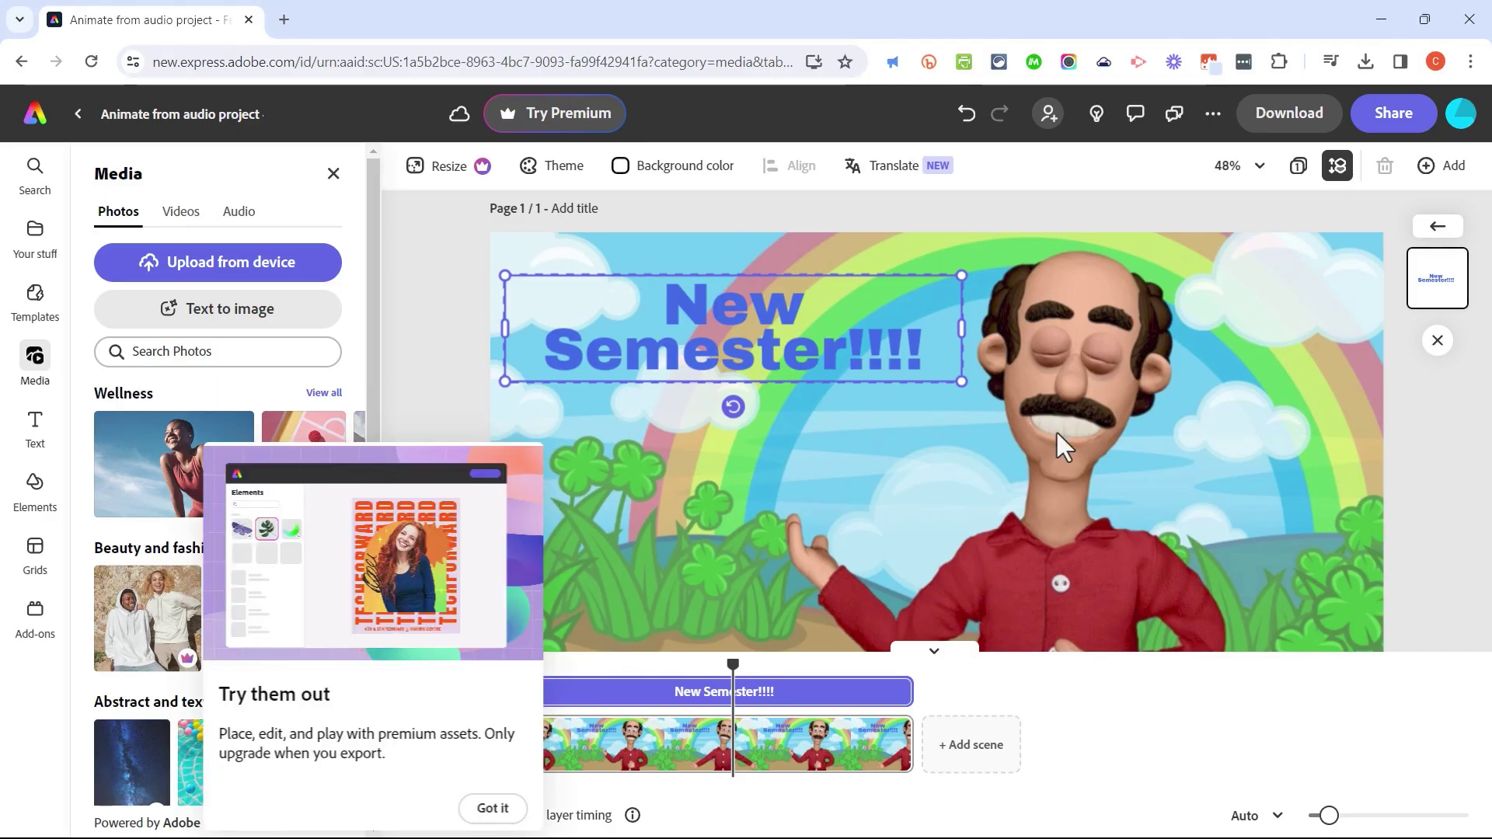
{"action": "left_click", "coordinate": [43, 493]}
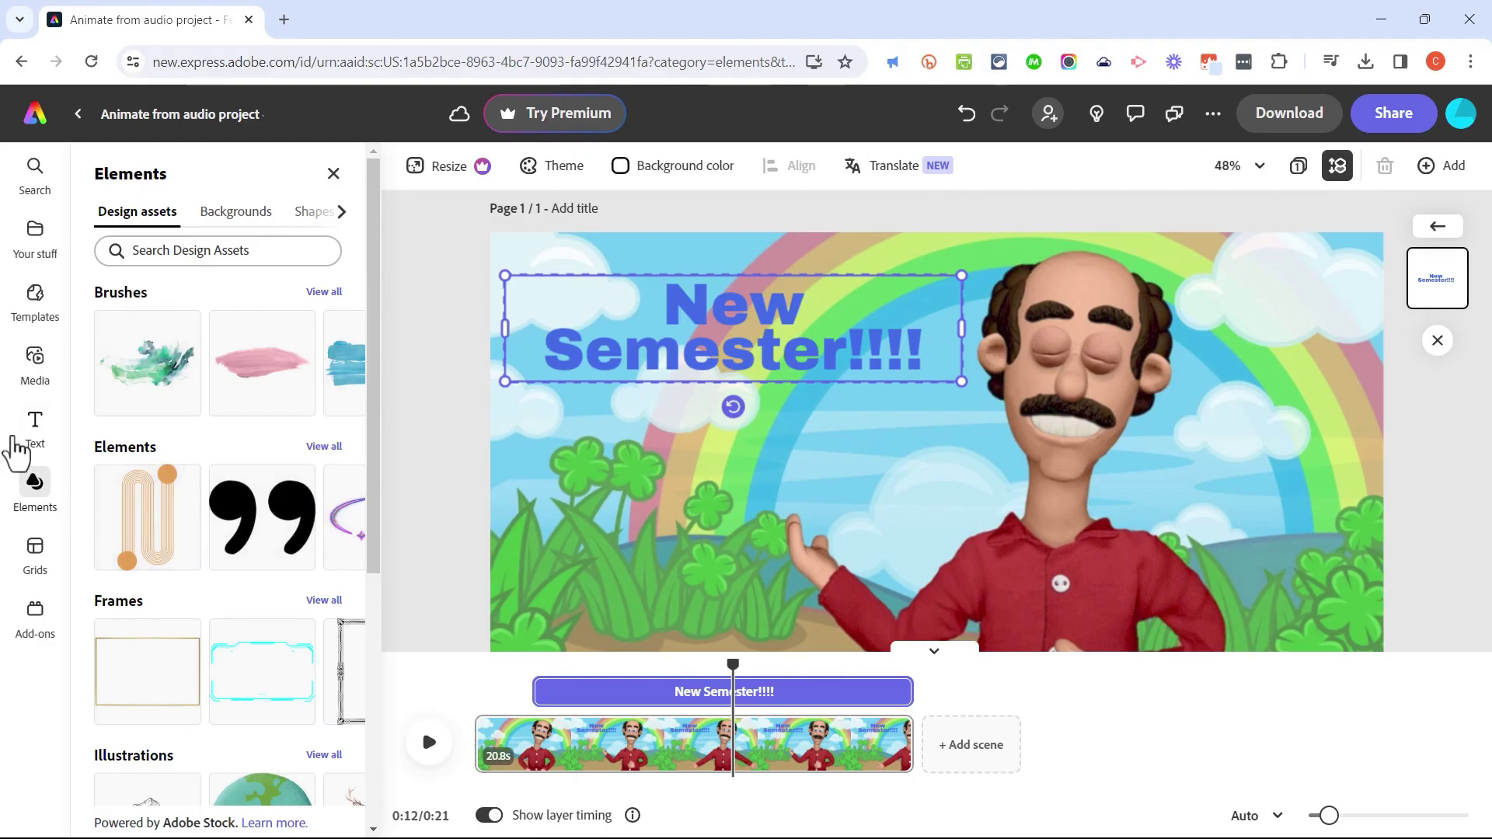
{"action": "key", "text": "Escape"}
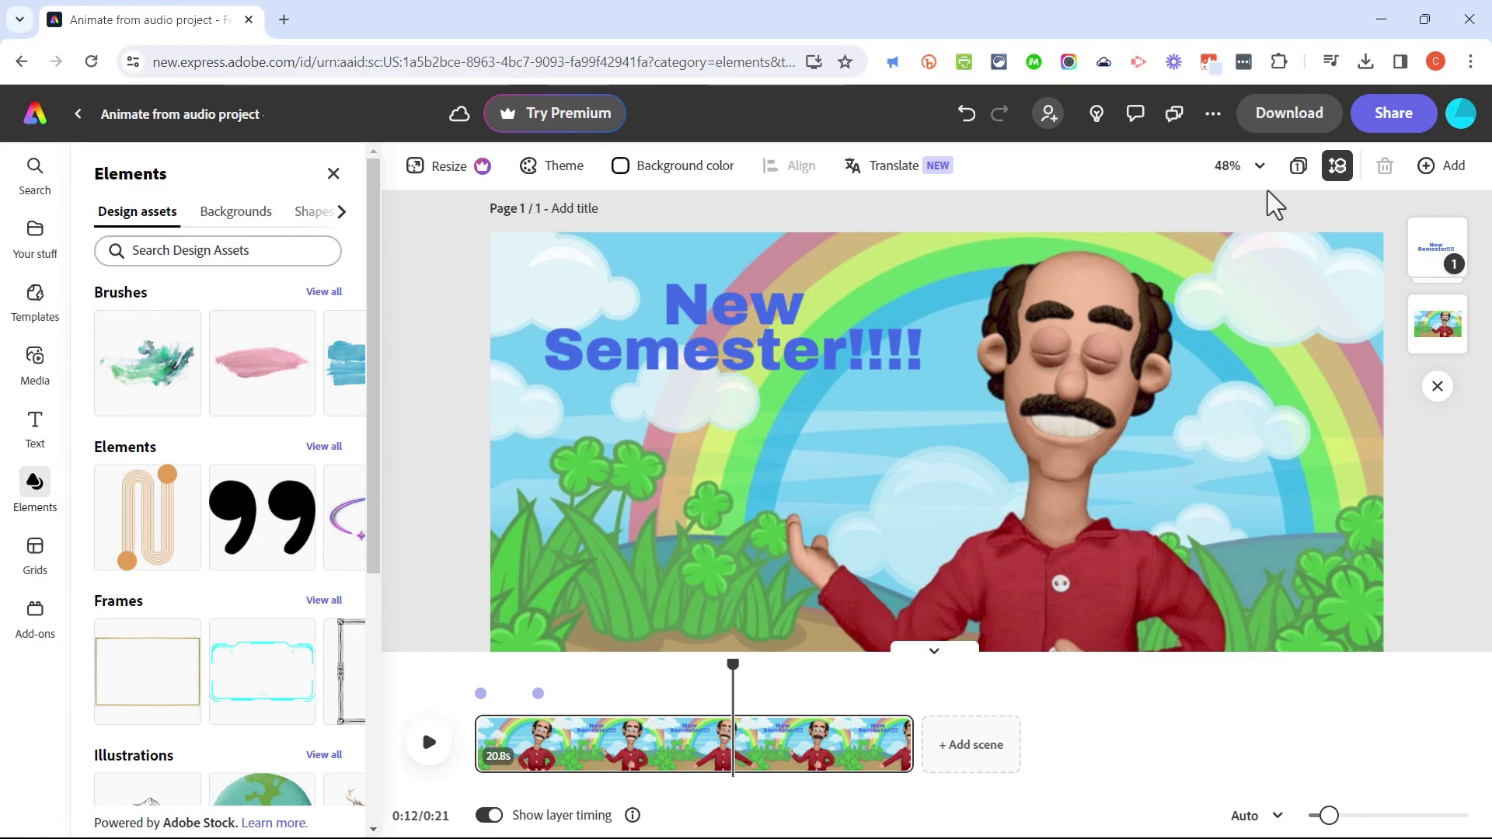
Step: Download the video as an MP4 at 1080p resolution
{"action": "left_click", "coordinate": [1284, 115]}
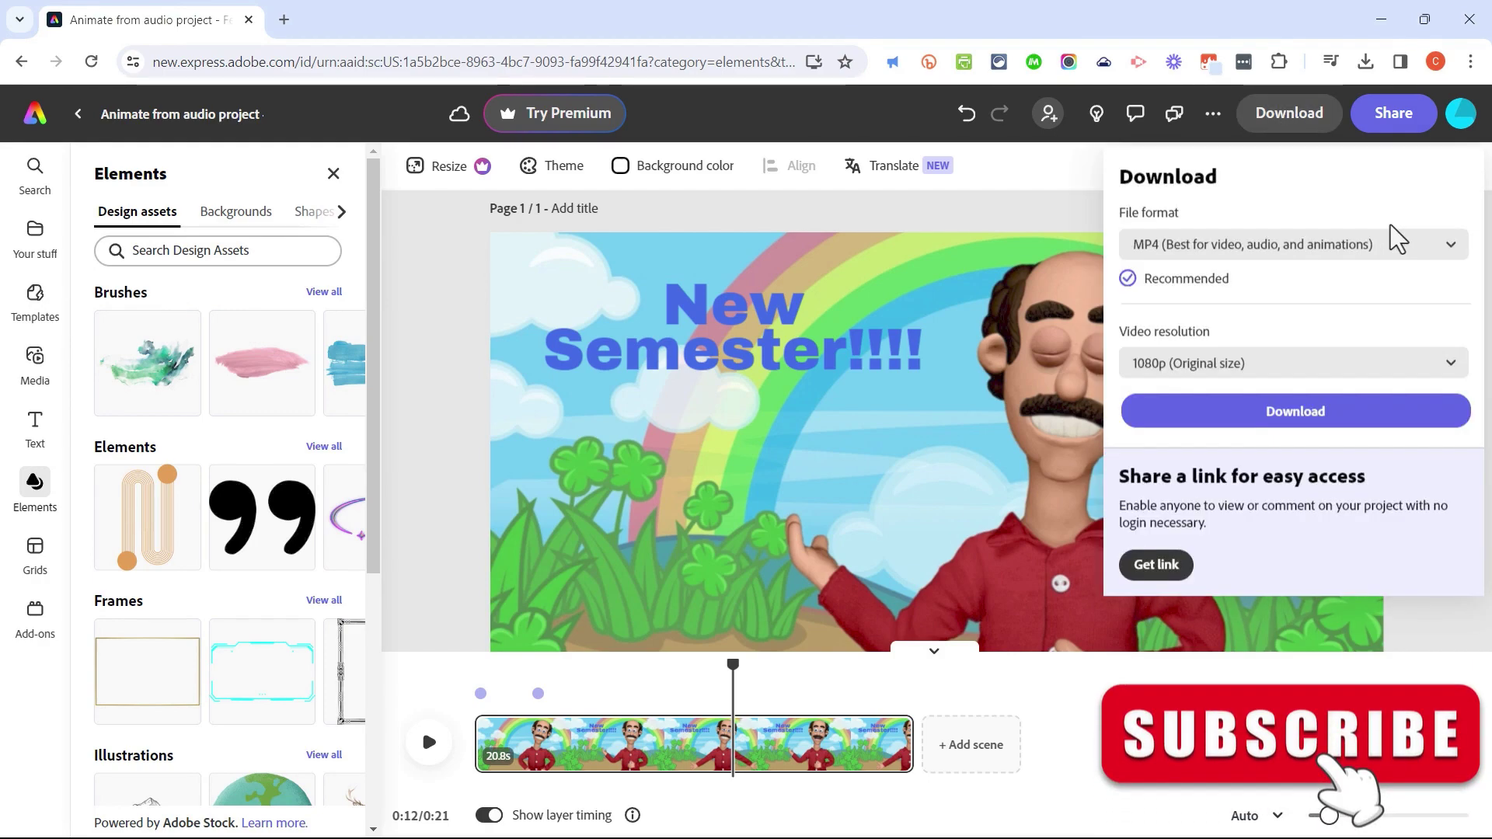
{"action": "left_click", "coordinate": [1424, 245]}
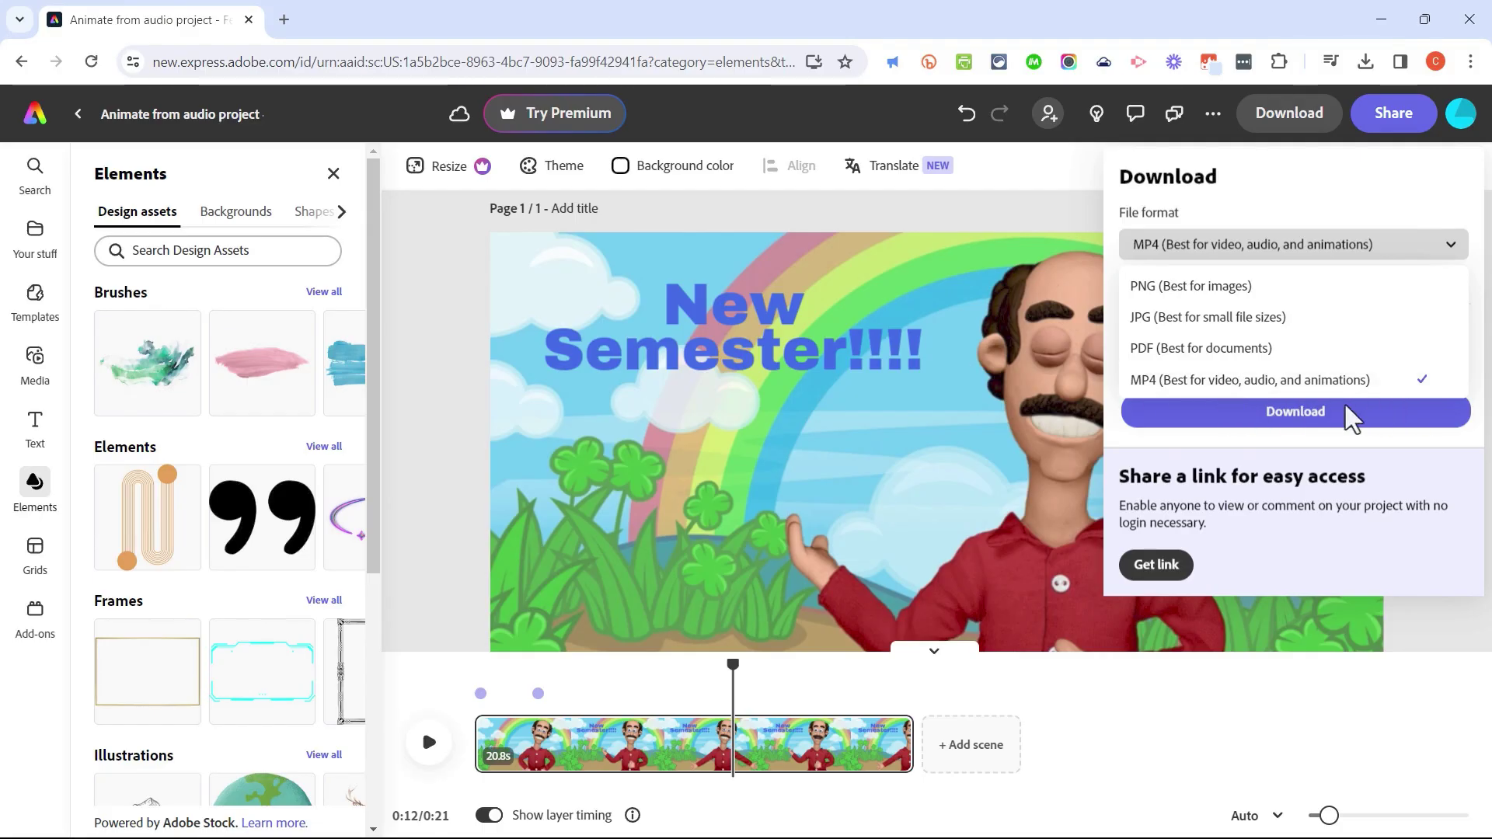
{"action": "left_click", "coordinate": [1291, 412]}
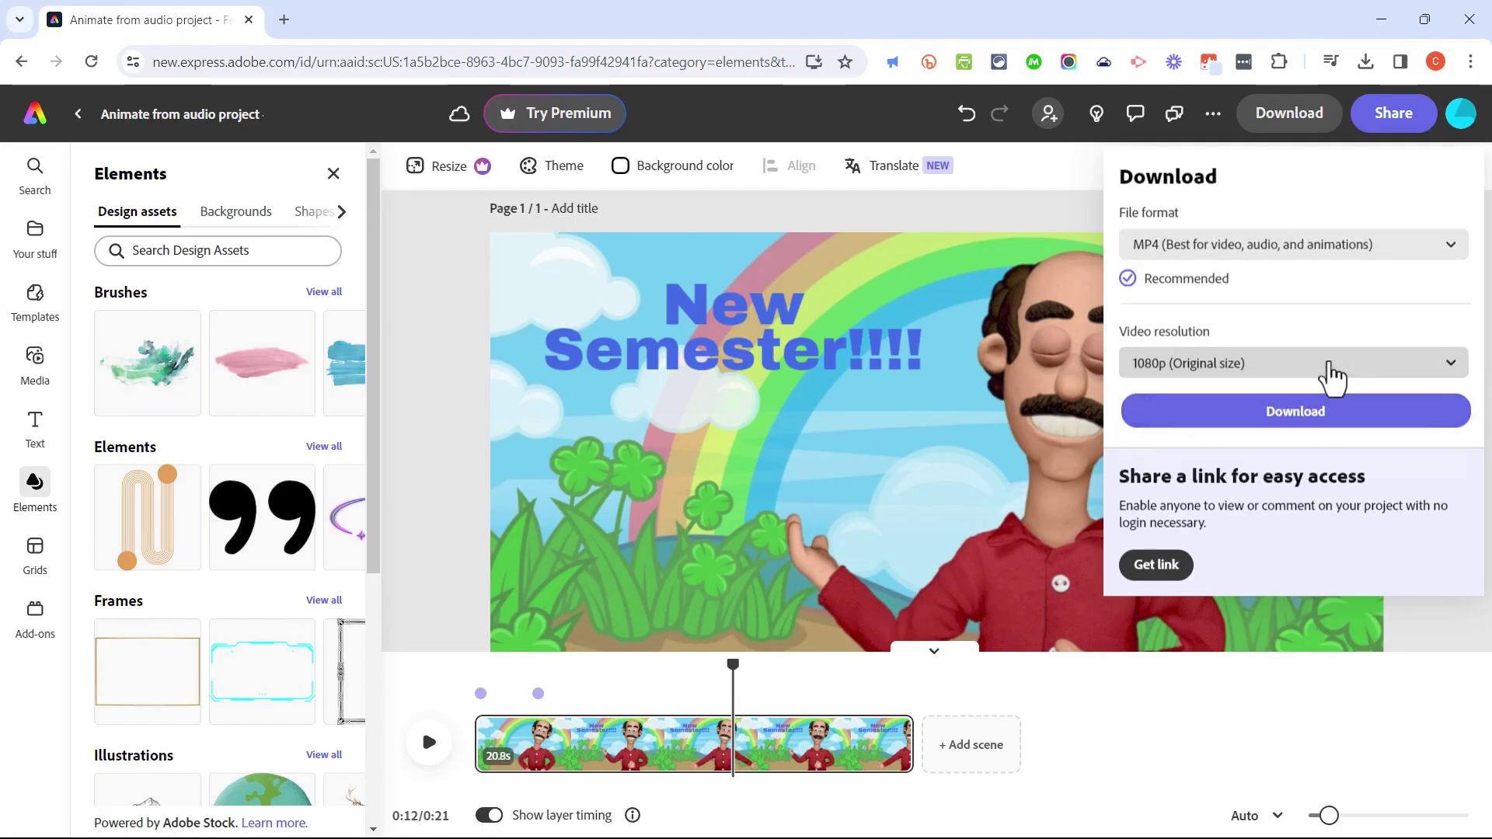
{"action": "left_click", "coordinate": [1329, 362]}
{"action": "left_click", "coordinate": [1329, 362]}
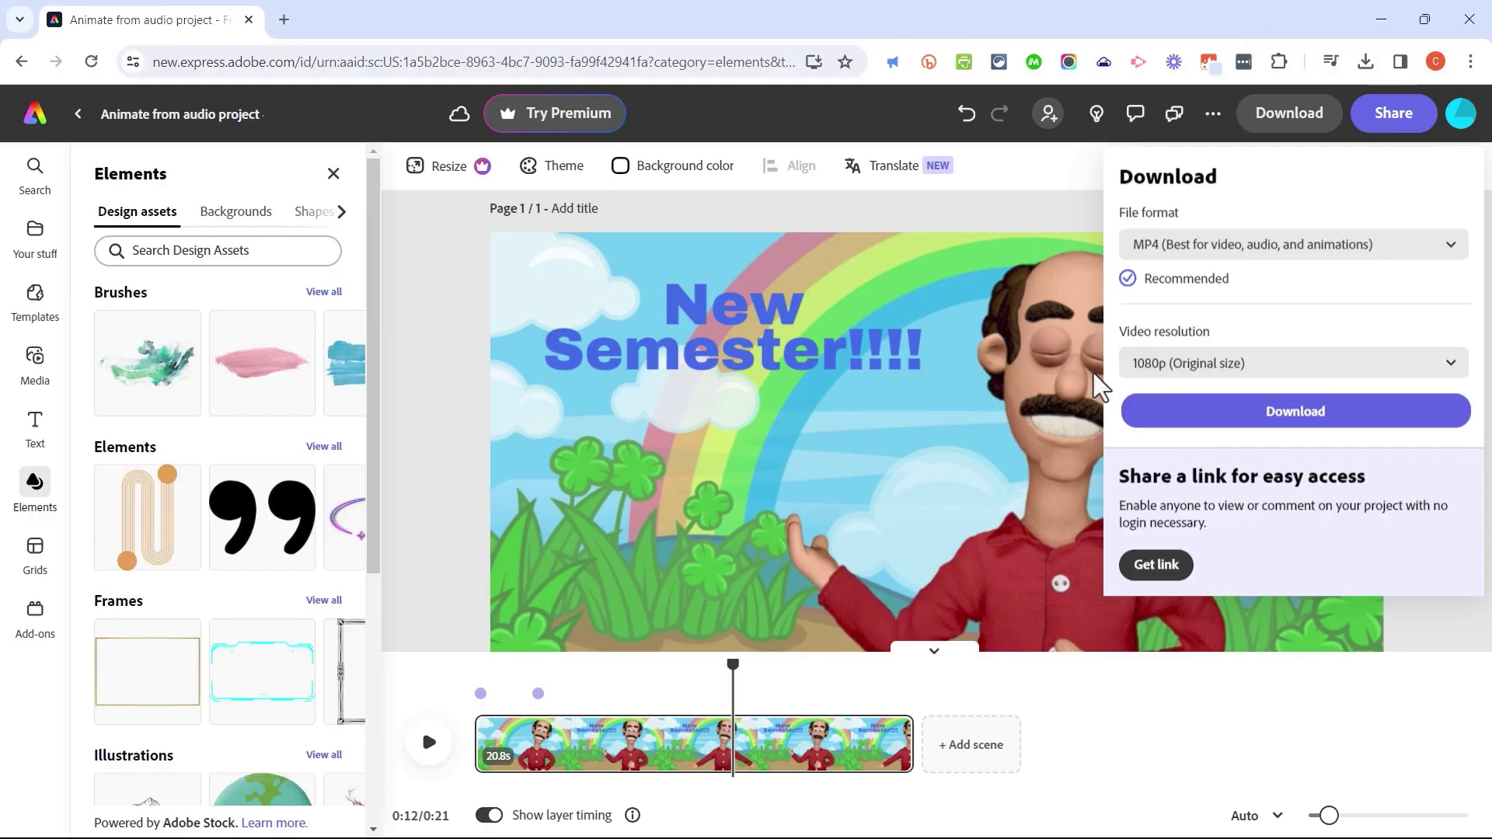
{"action": "left_click", "coordinate": [1332, 428]}
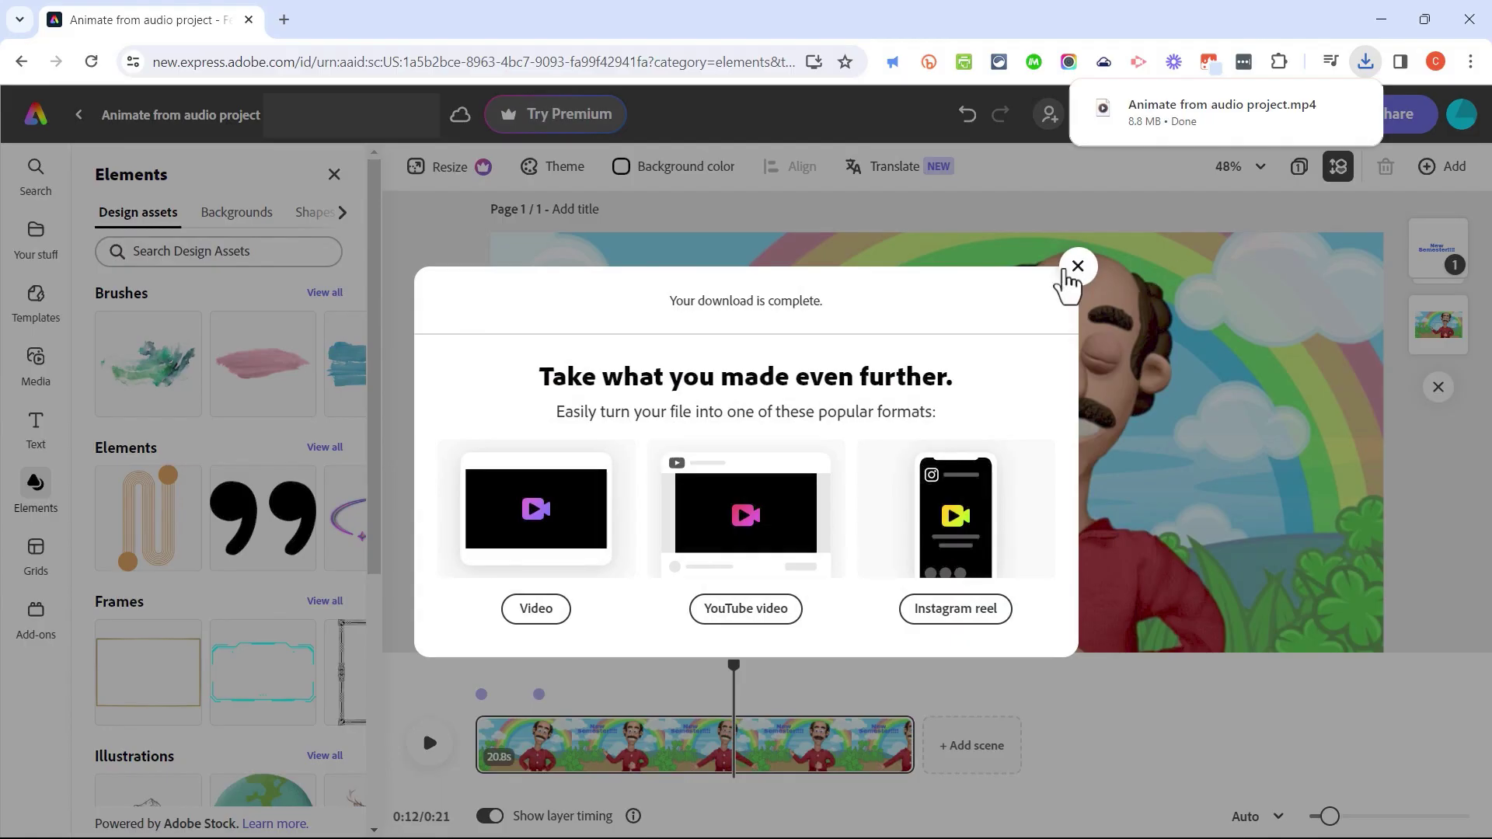
Step: Close the download-complete message and play the downloaded MP4 from Chrome's downloads
{"action": "left_click", "coordinate": [1077, 267]}
{"action": "left_click", "coordinate": [1366, 62]}
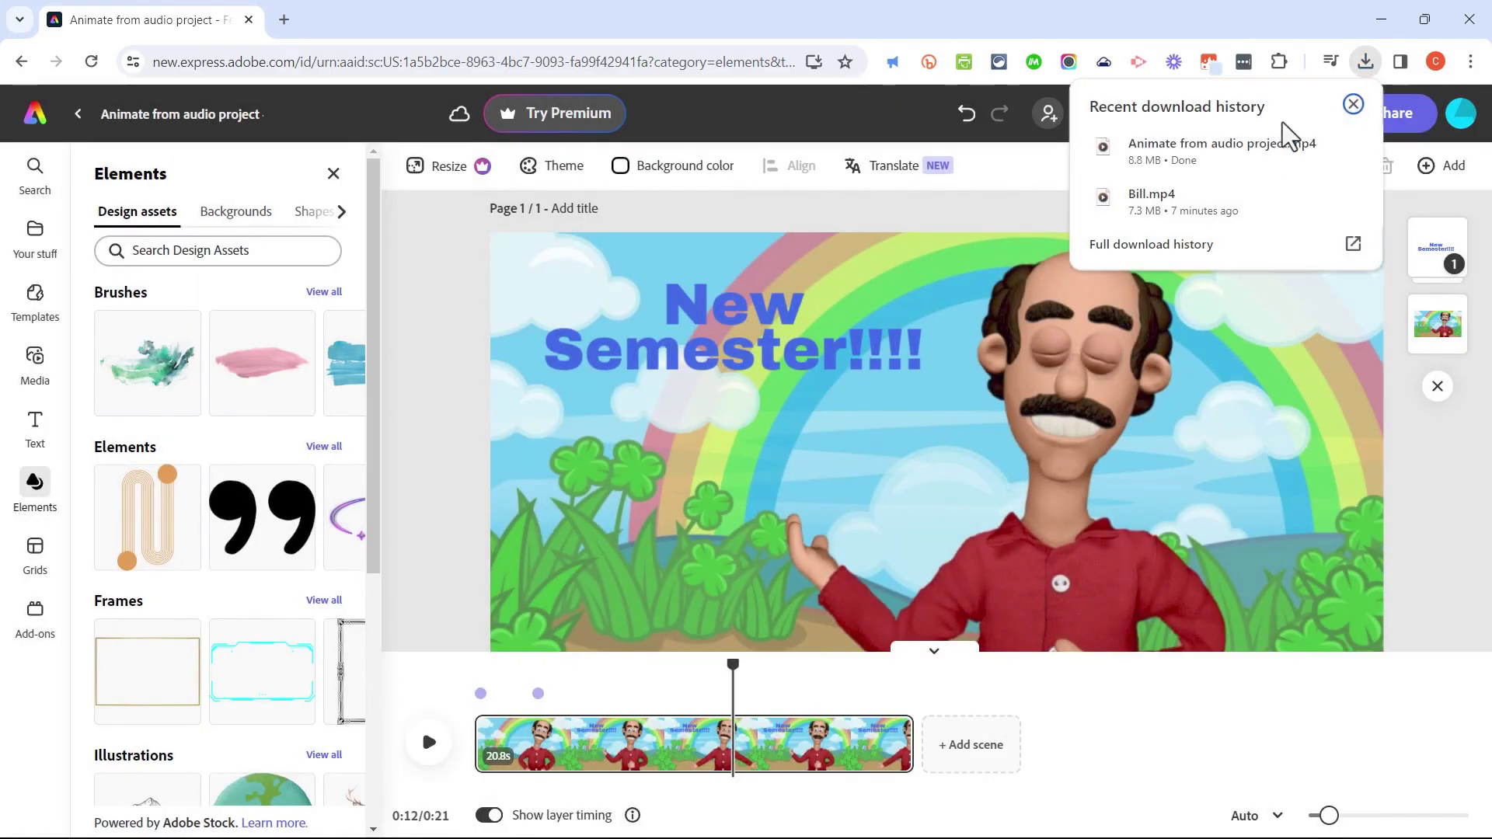
{"action": "left_click", "coordinate": [1198, 160]}
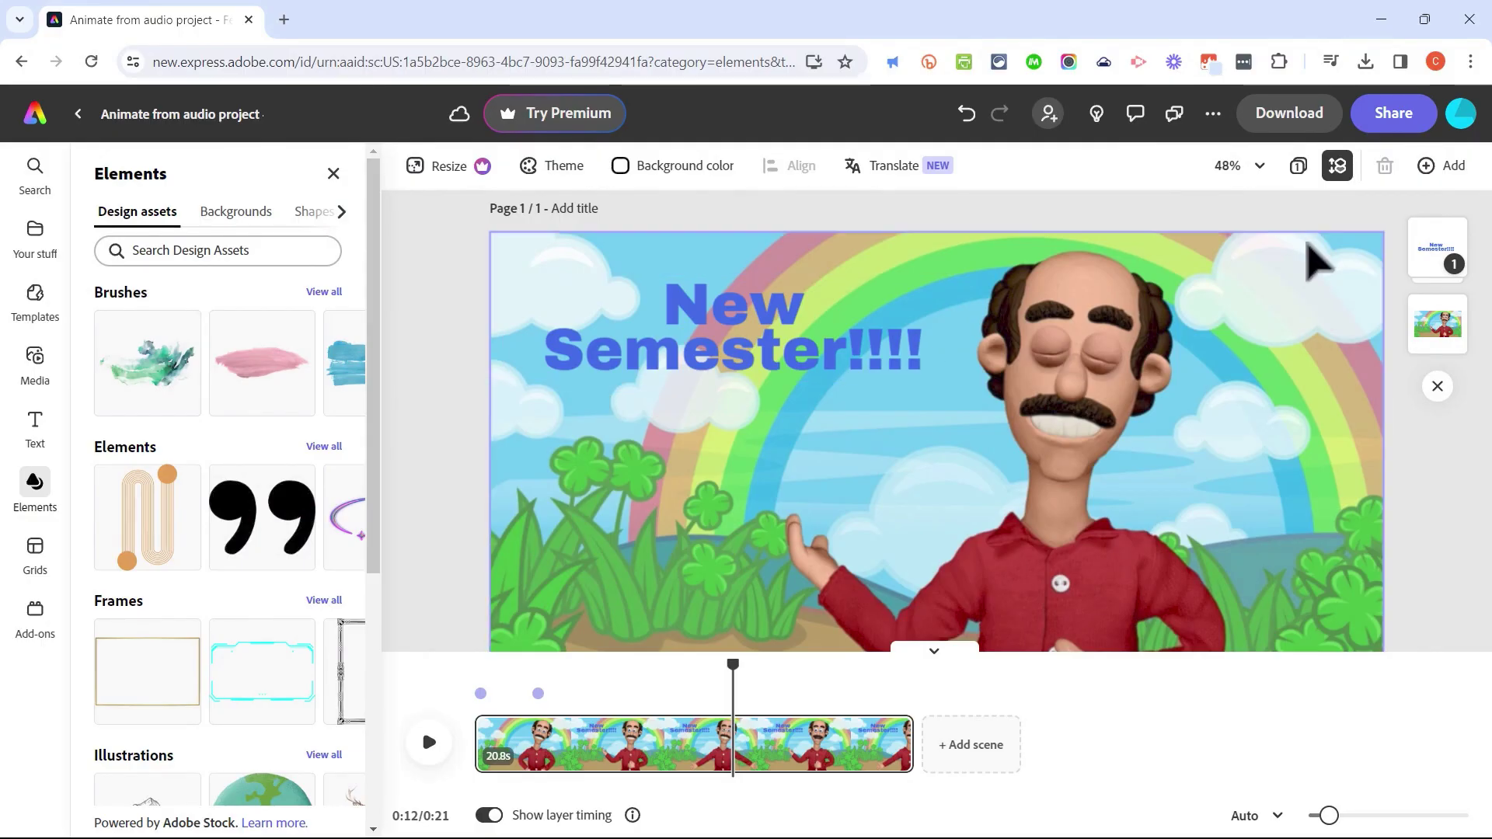
Step: Set project access to Anyone with the link and copy its share link
{"action": "left_click", "coordinate": [1391, 120]}
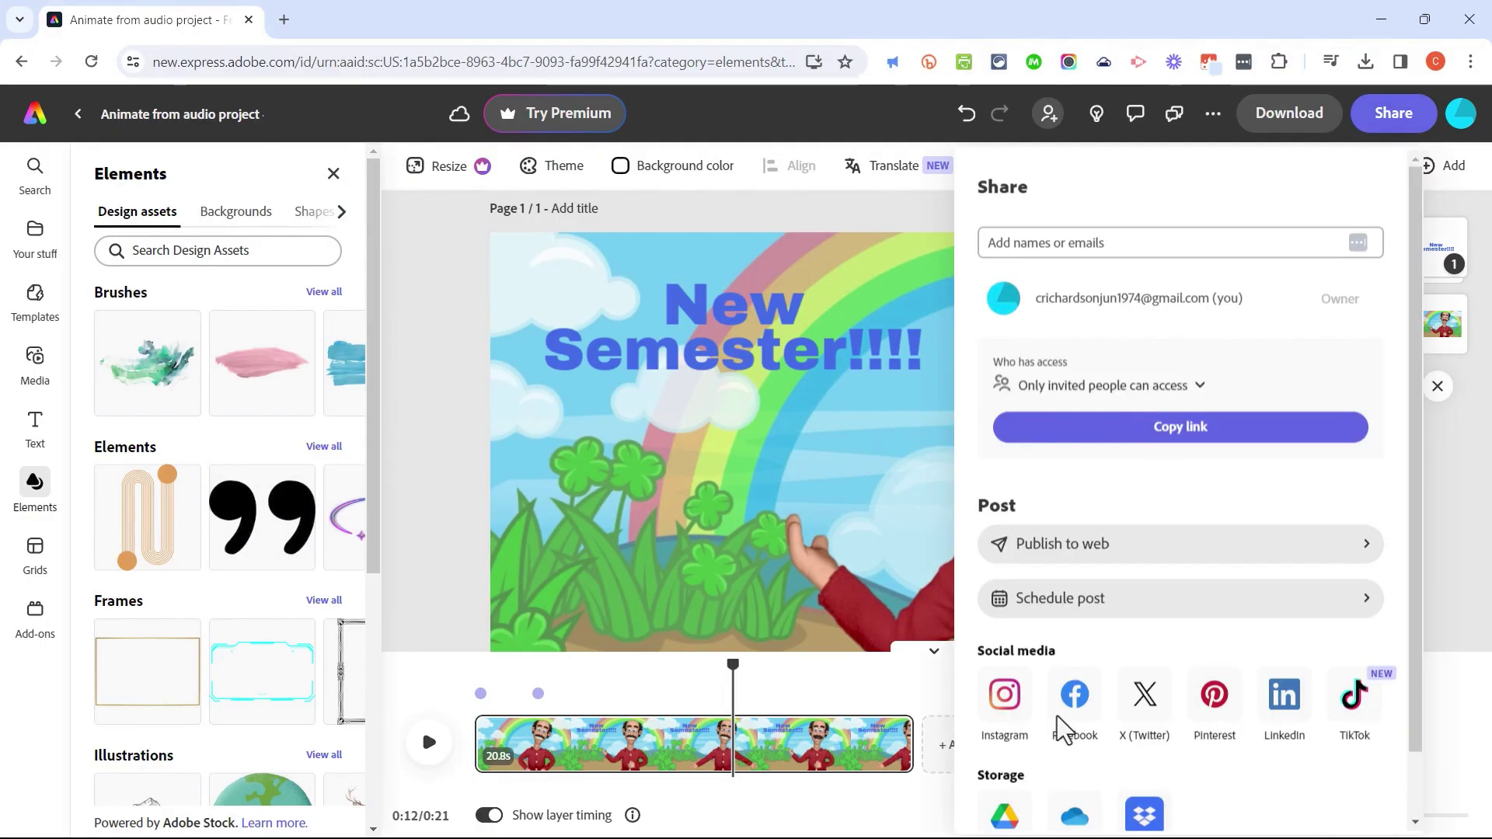
{"action": "scroll", "coordinate": [1330, 730], "scroll_direction": "down", "scroll_amount": 1}
{"action": "scroll", "coordinate": [1166, 603], "scroll_direction": "up", "scroll_amount": 1}
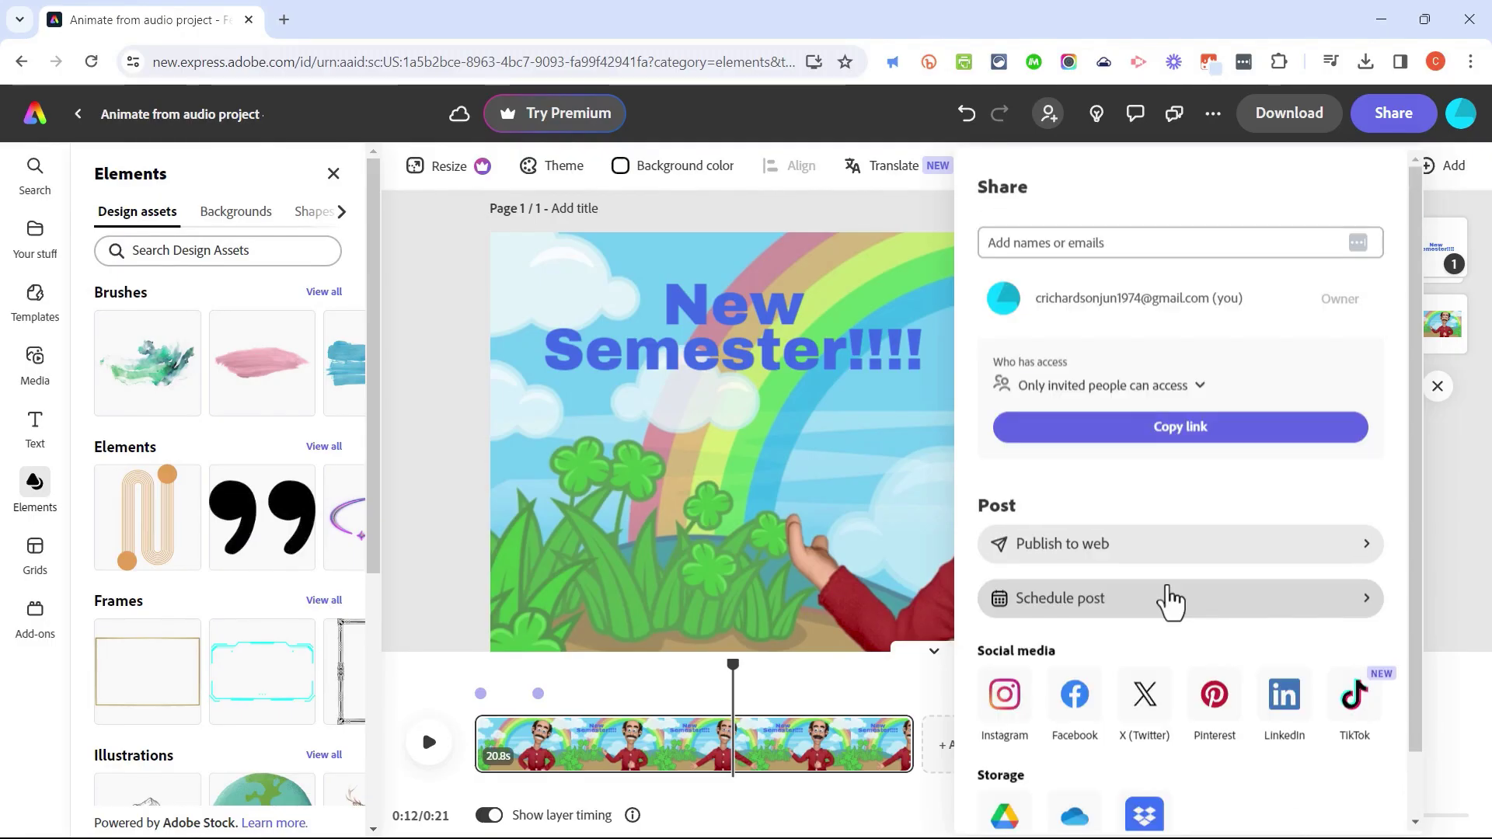
{"action": "left_click", "coordinate": [1202, 386]}
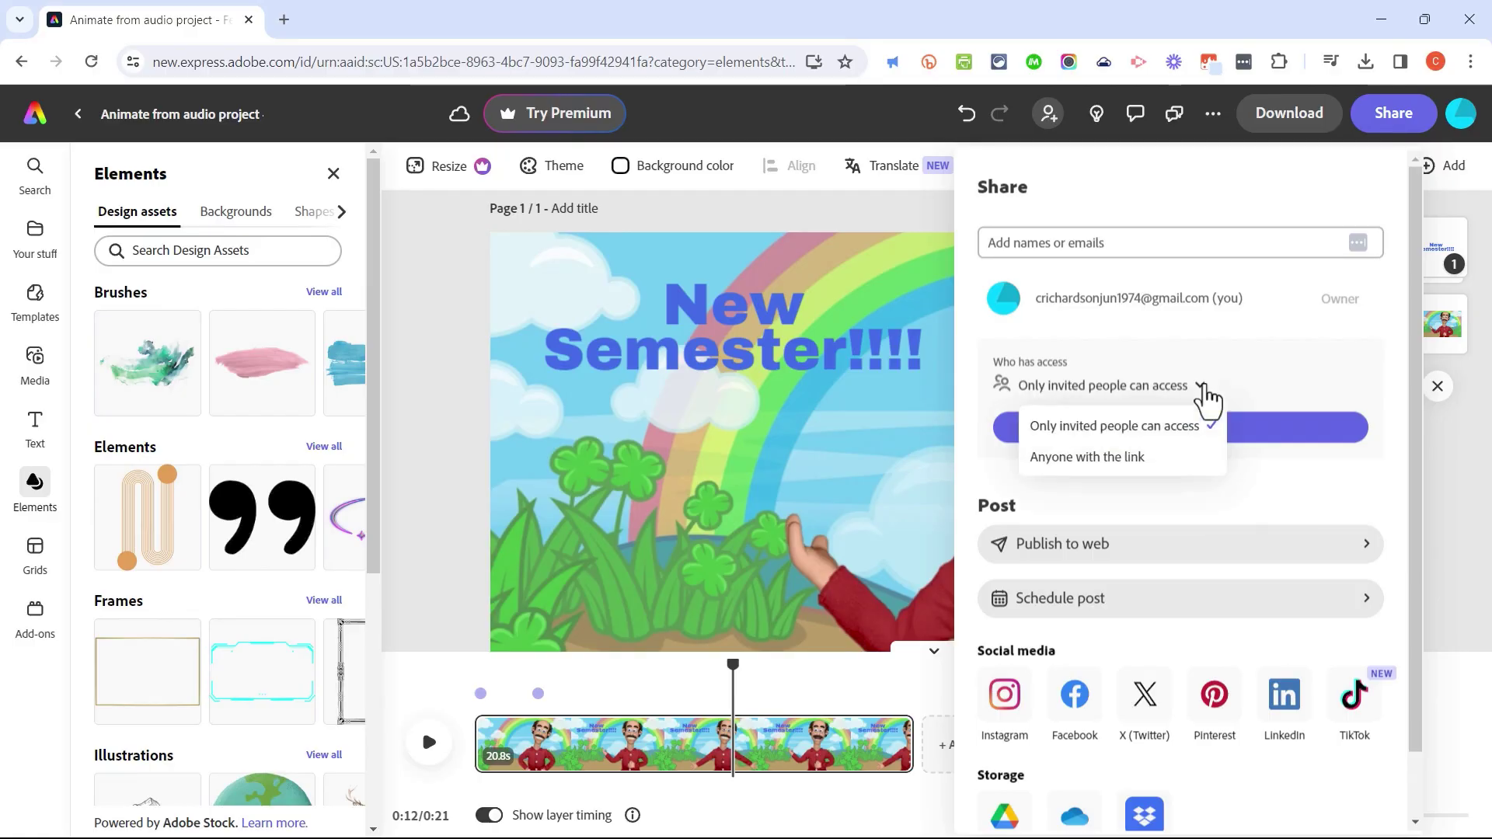
{"action": "left_click", "coordinate": [1131, 458]}
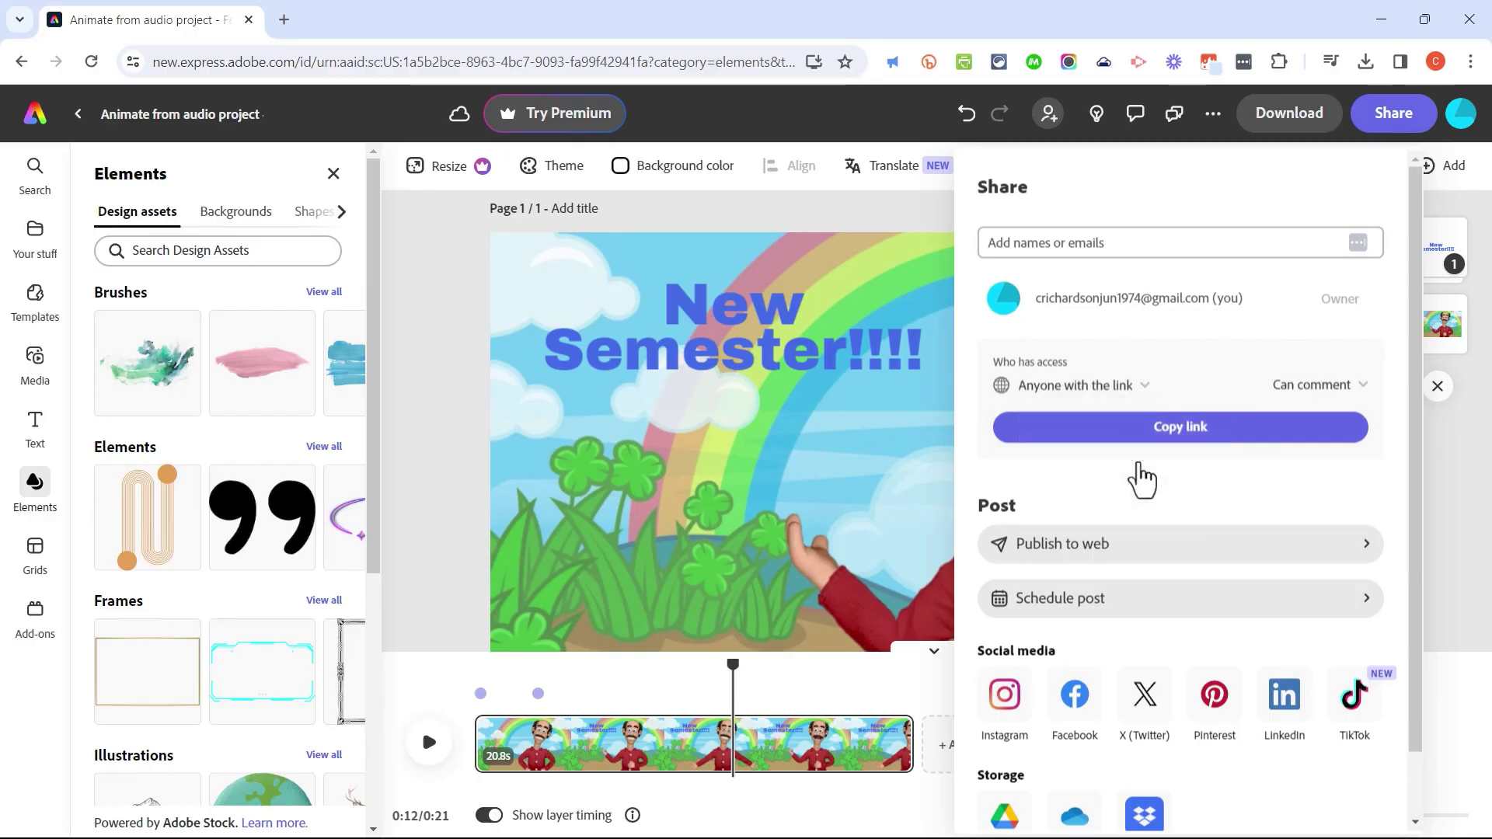
{"action": "left_click", "coordinate": [1207, 436]}
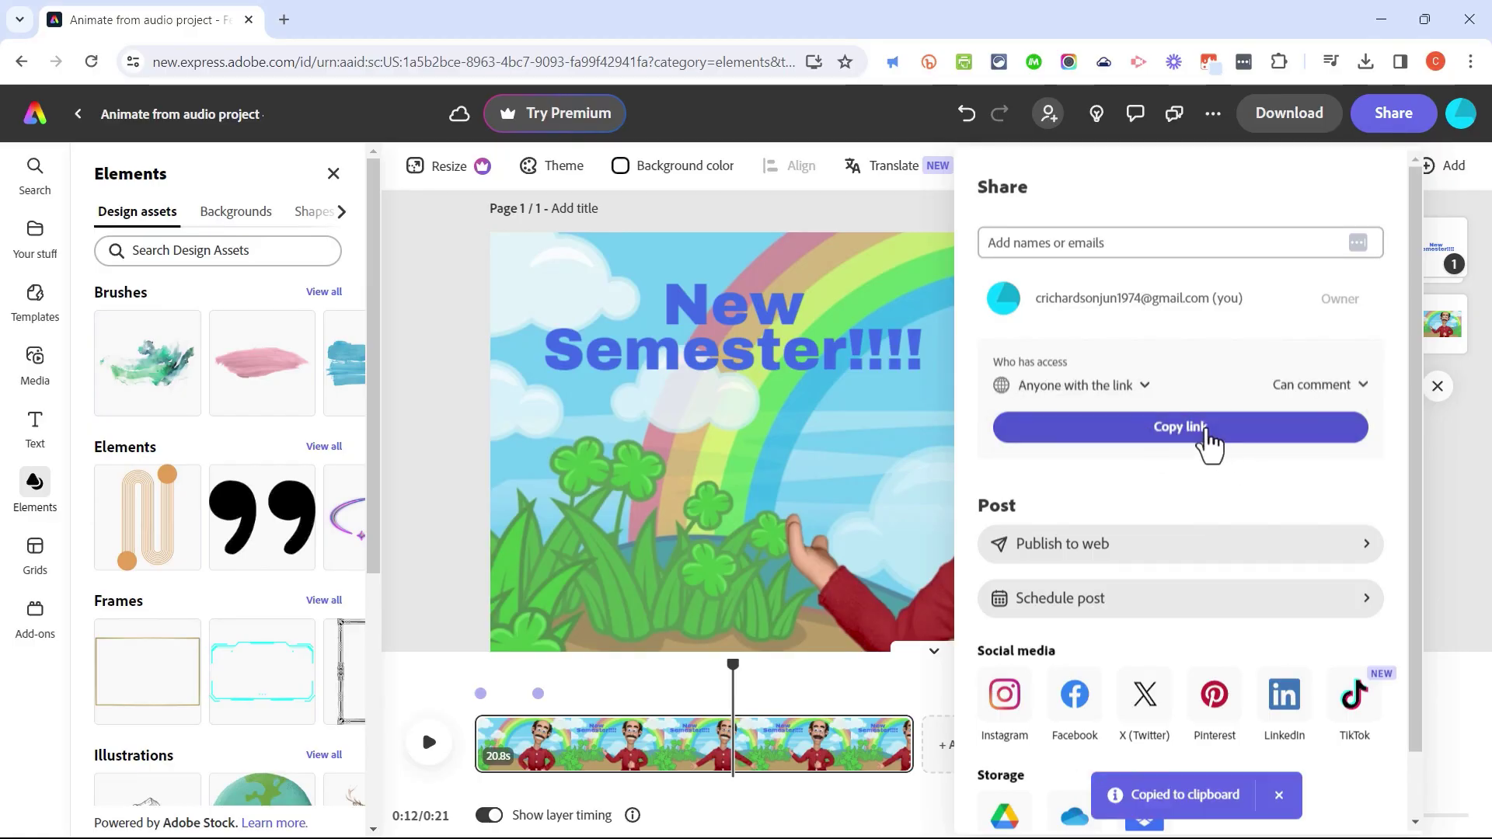
{"action": "left_click", "coordinate": [466, 407]}
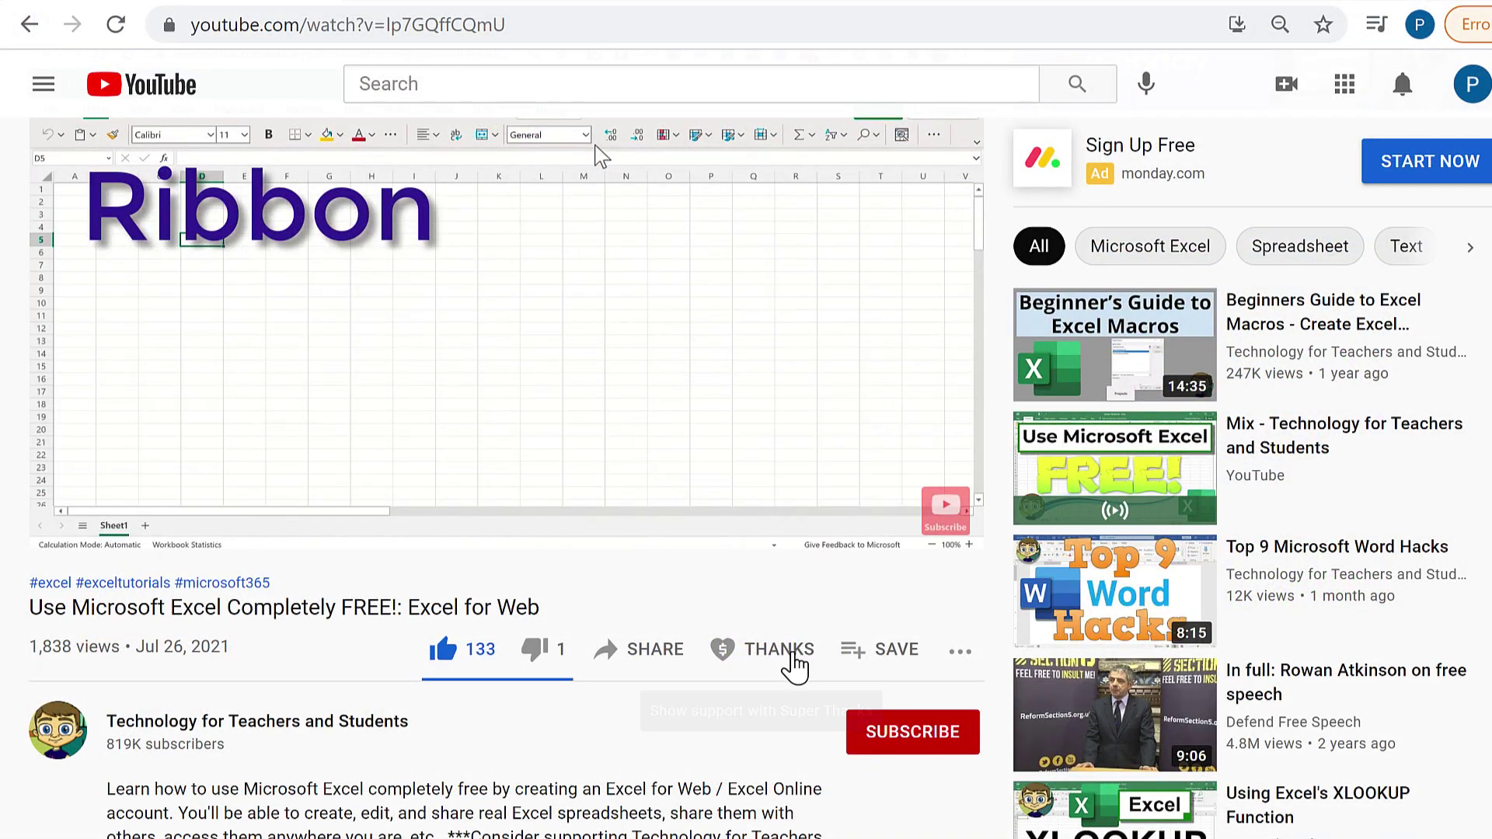
Step: Open the Super Thanks dialog for the Excel tutorial video
{"action": "left_click", "coordinate": [794, 664]}
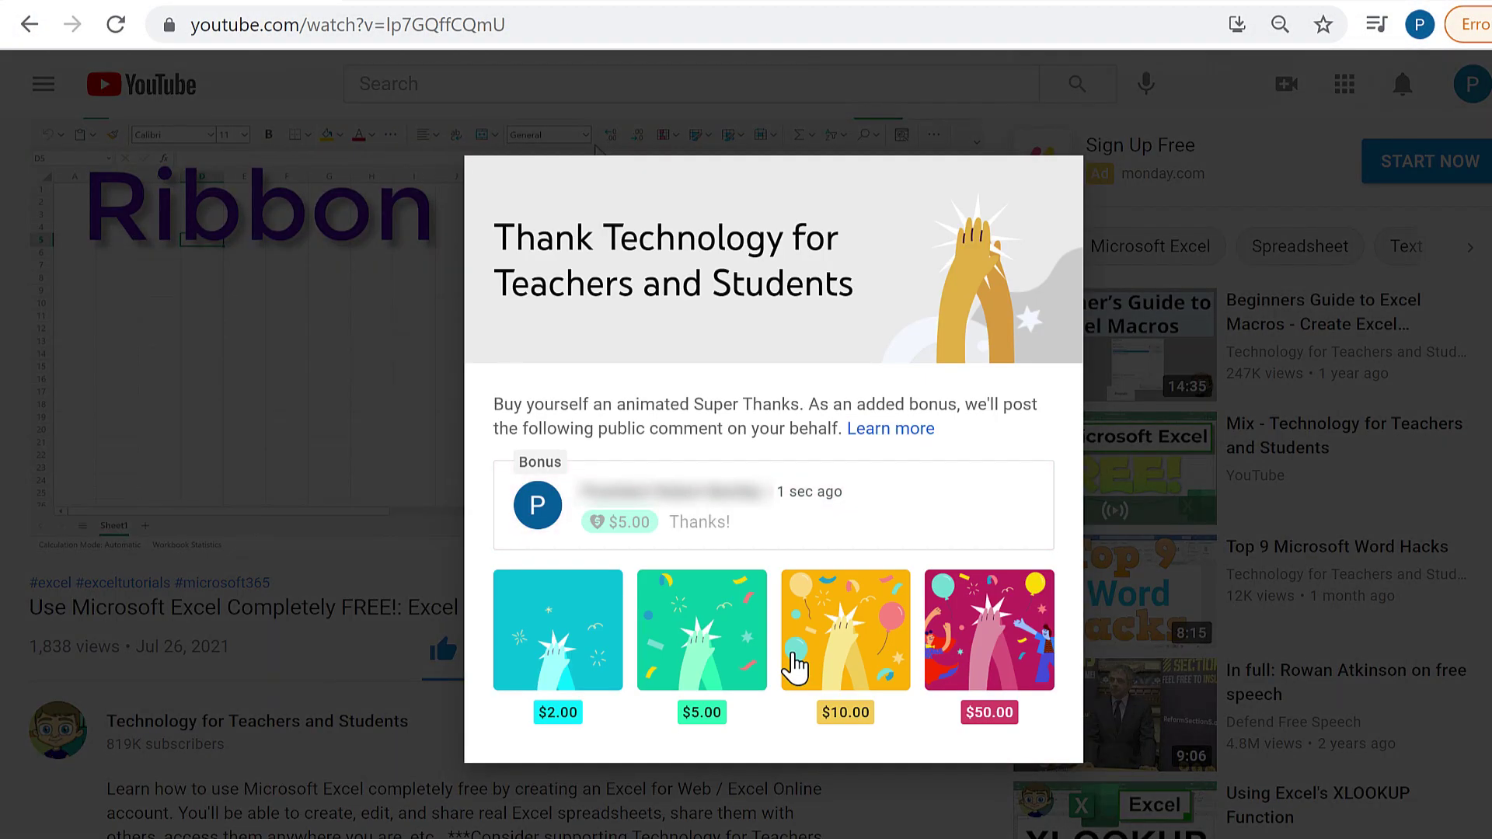